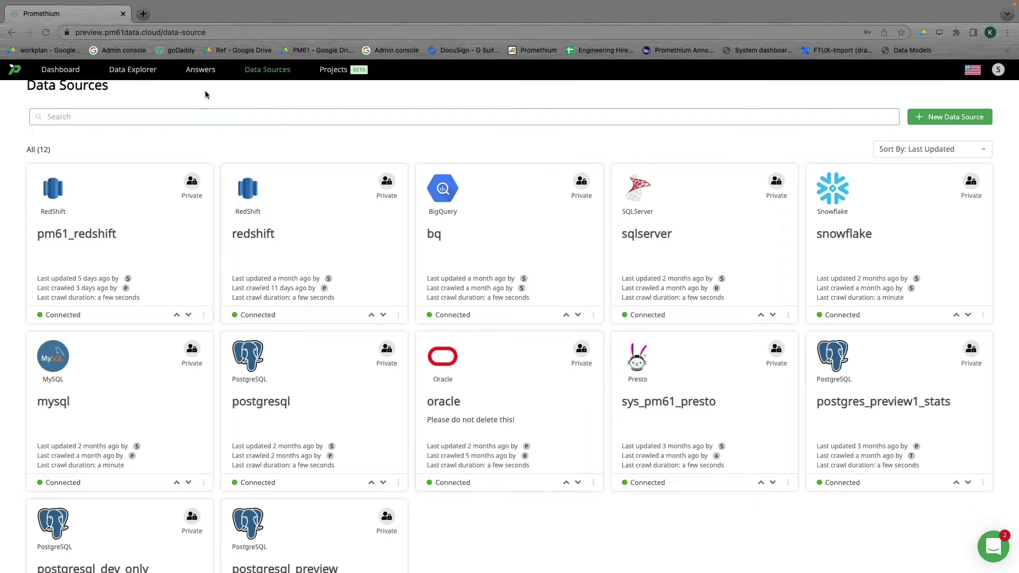
# Step: Search the answers for "radio revenue subscriptions by agent" and request a new answer with that title
pyautogui.click(209, 74)
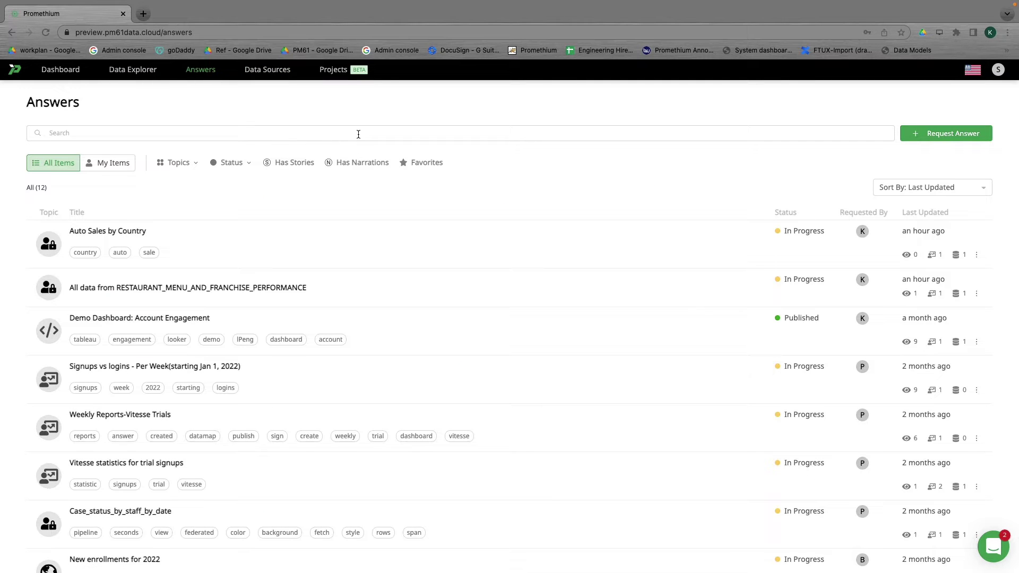
pyautogui.write('ra')
pyautogui.press('Return')
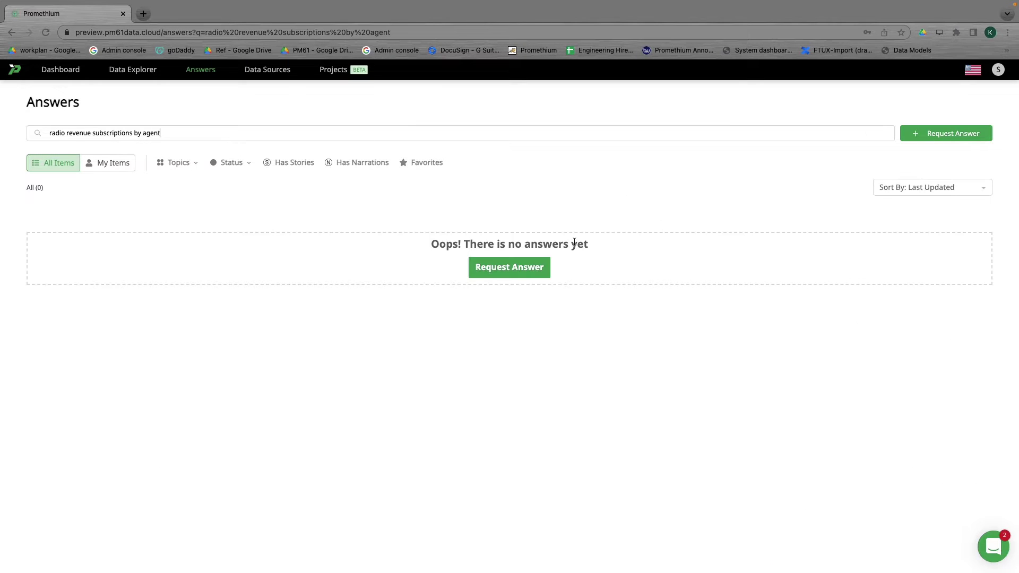
pyautogui.click(943, 139)
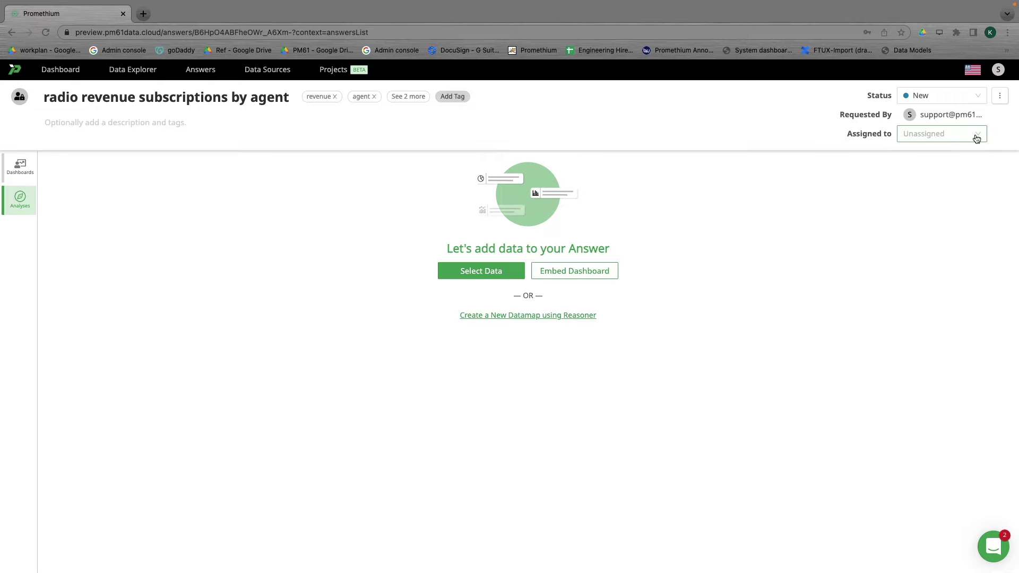
# Step: Assign the radio revenue subscriptions by agent request to the team member who will build the answer
pyautogui.click(976, 138)
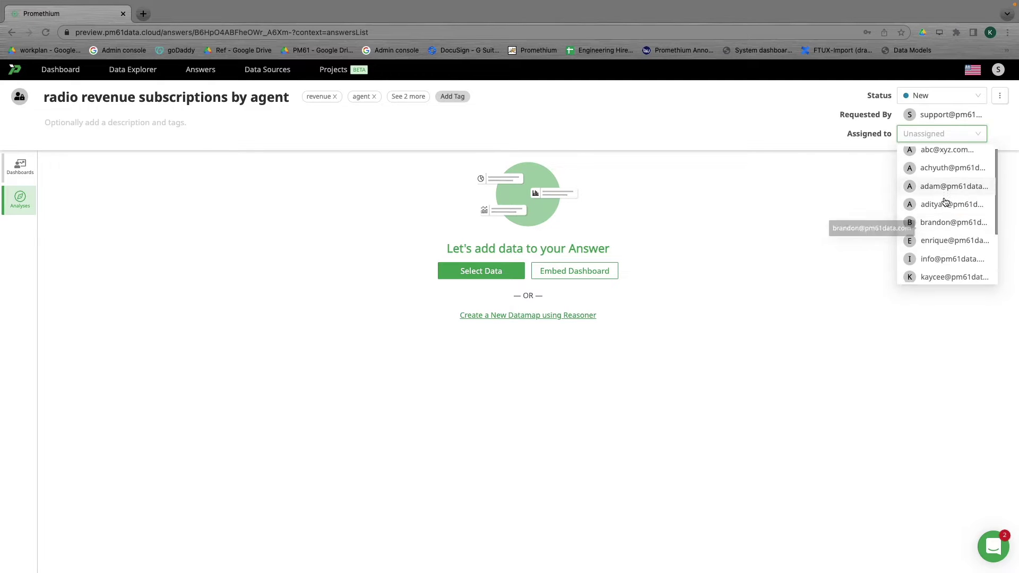
pyautogui.scroll(-3, 945, 201)
pyautogui.click(939, 218)
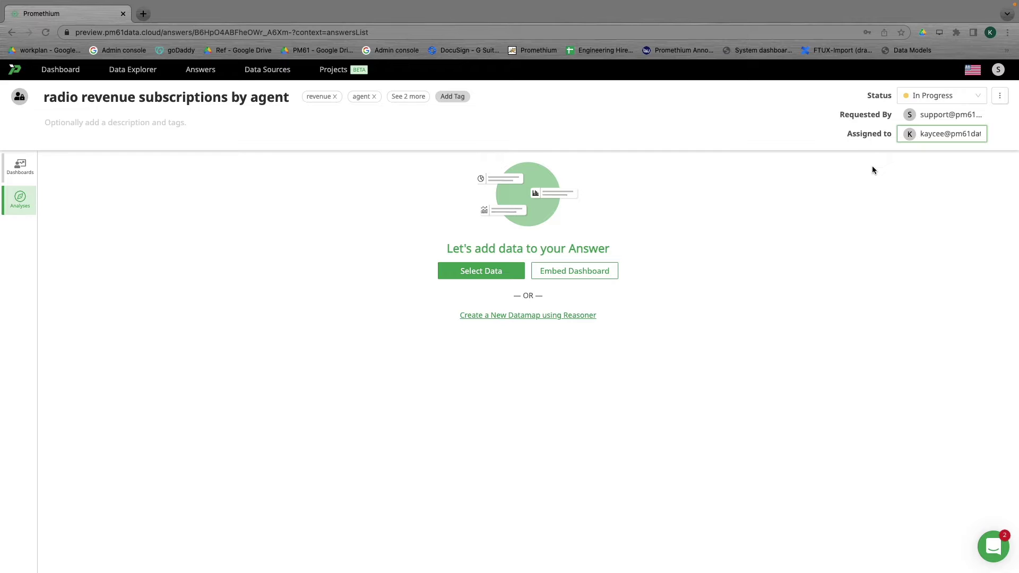
# Step: Switch to the assignee's Promethium window and open the "radio revenue subscriptions by agent" answer from the answers list
pyautogui.hotkey('ctrl', 'Up')
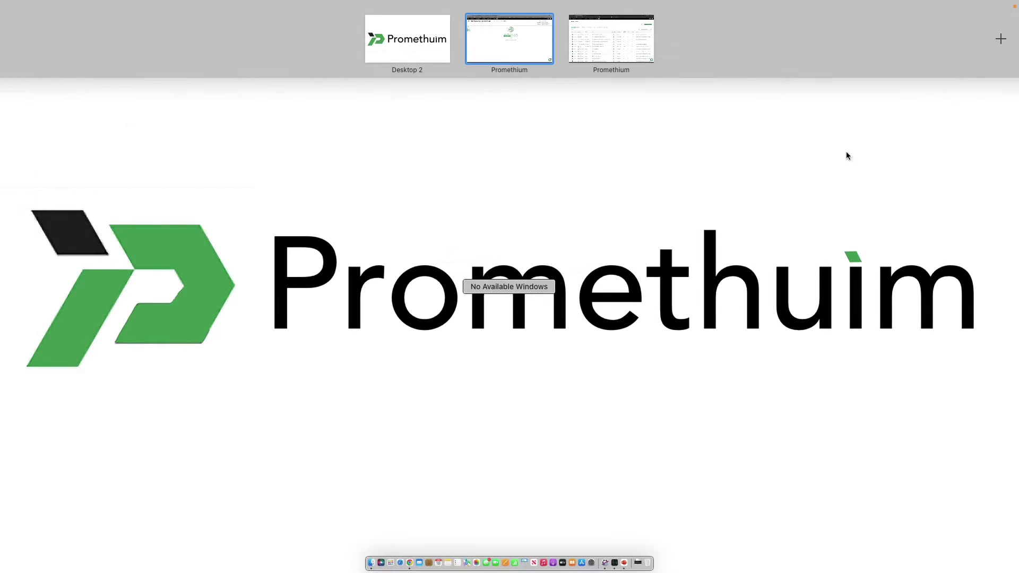
pyautogui.click(615, 41)
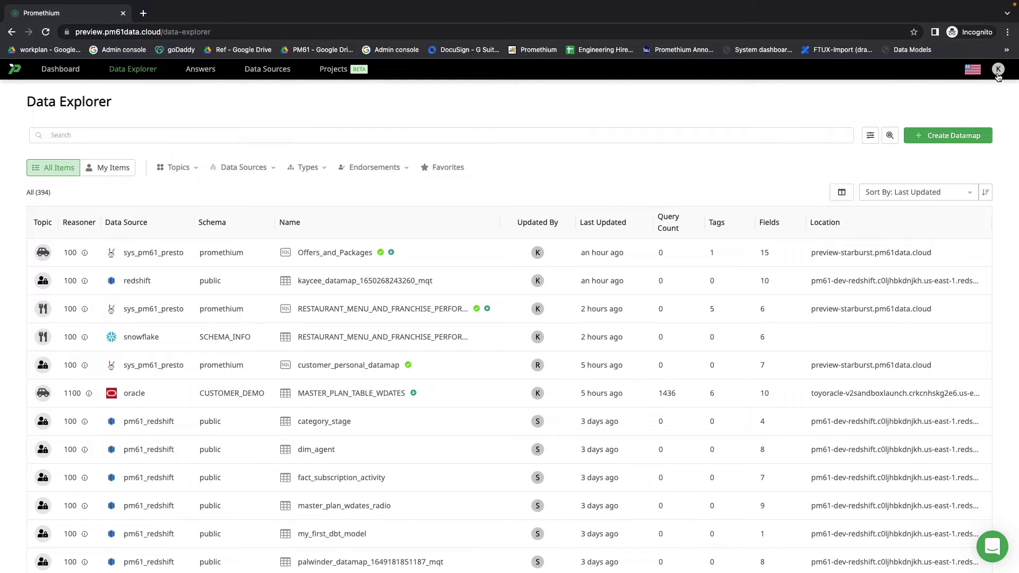
pyautogui.click(191, 73)
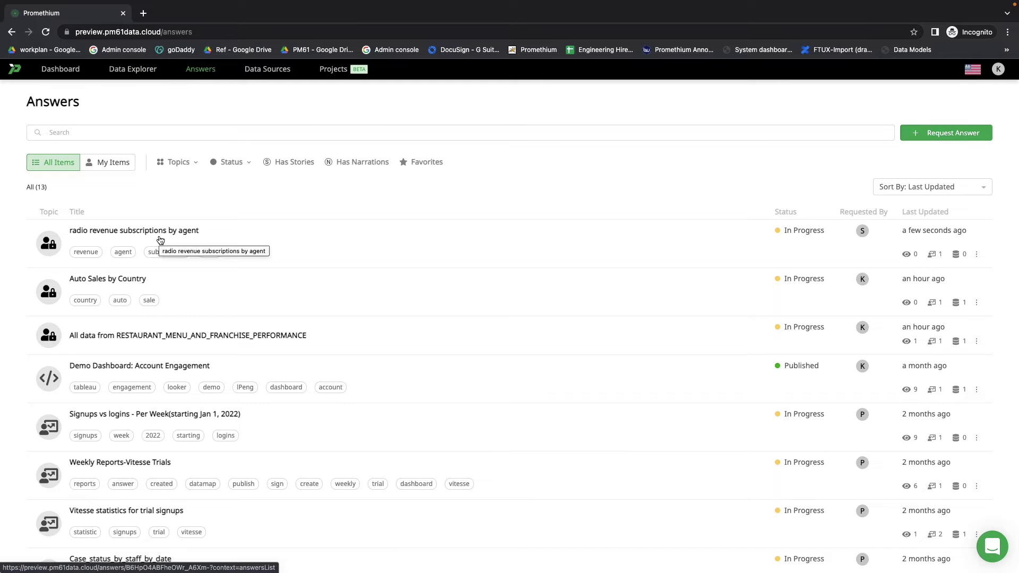
pyautogui.moveTo(860, 234)
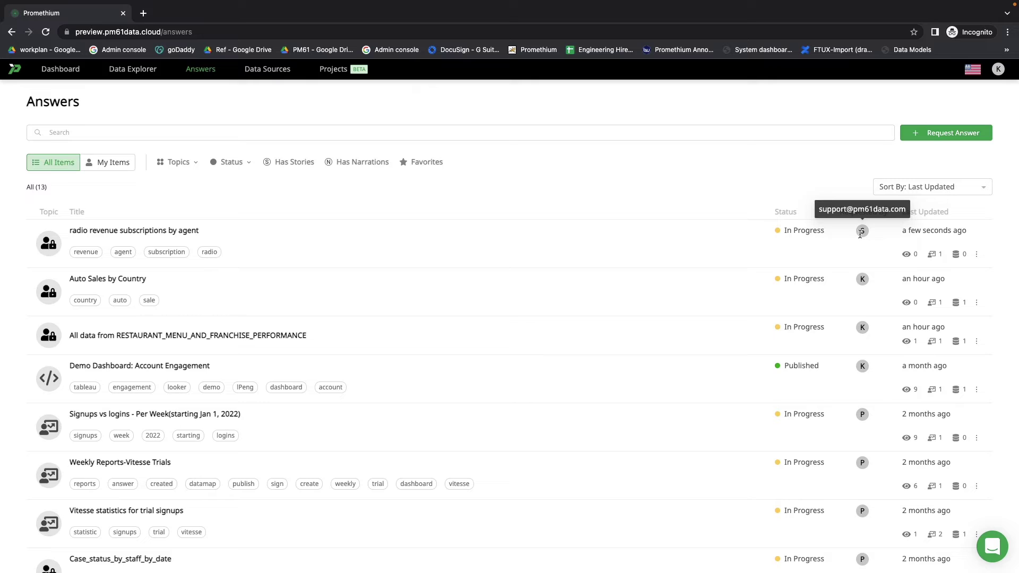
pyautogui.click(183, 231)
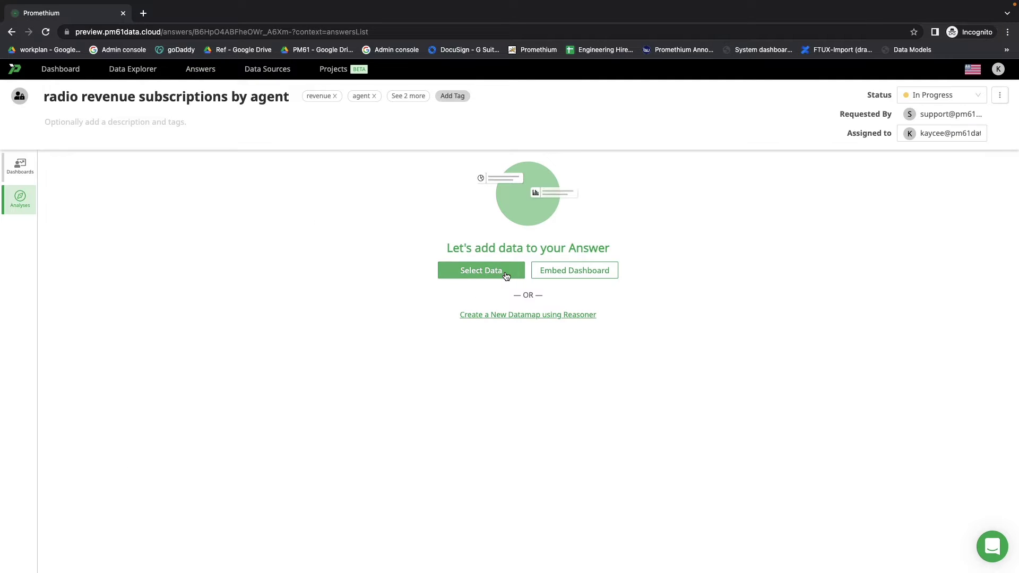
# Step: Start selecting data for the answer and create a new datamap for it
pyautogui.click(507, 275)
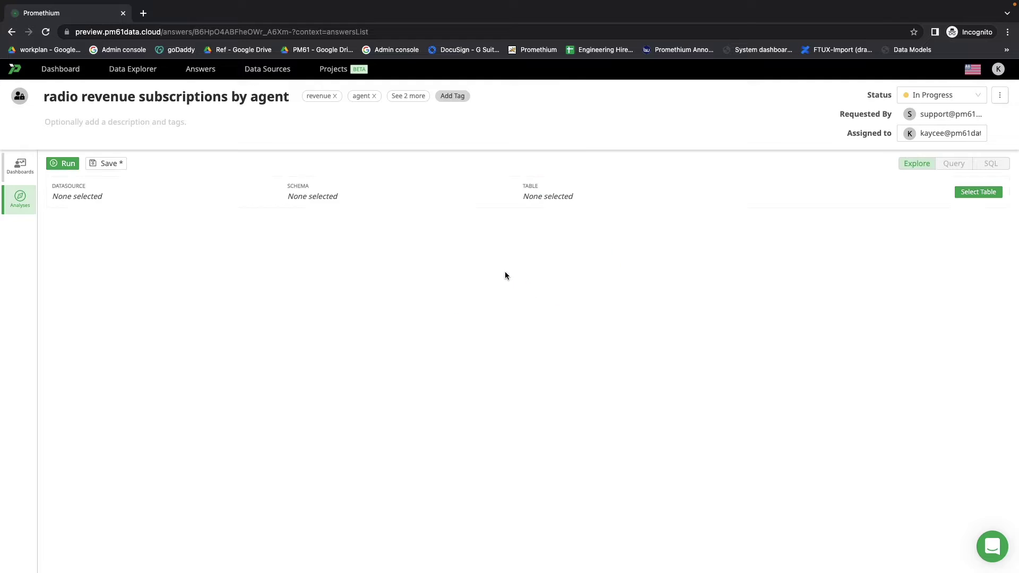
pyautogui.click(978, 192)
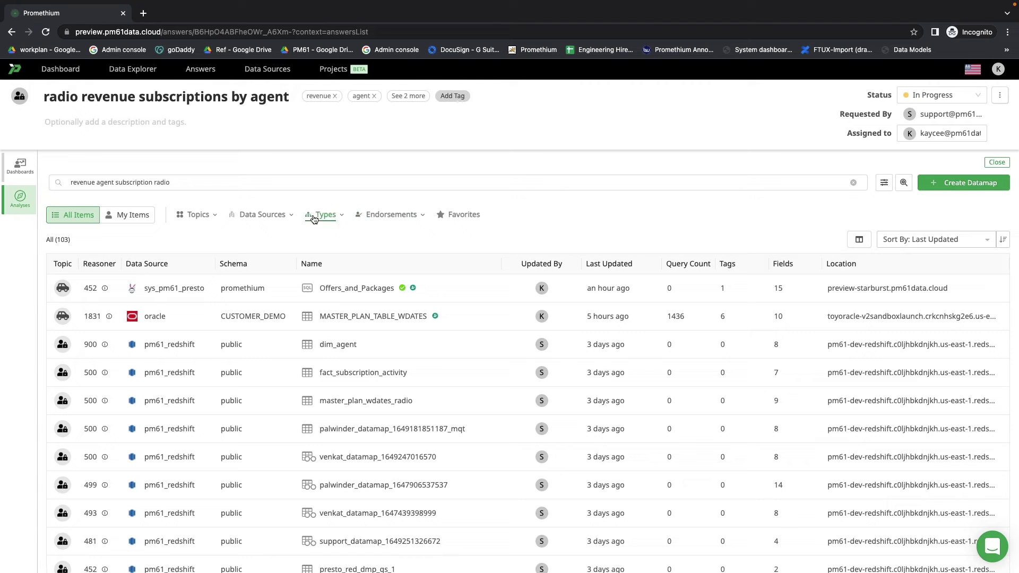
pyautogui.click(948, 184)
pyautogui.click(353, 323)
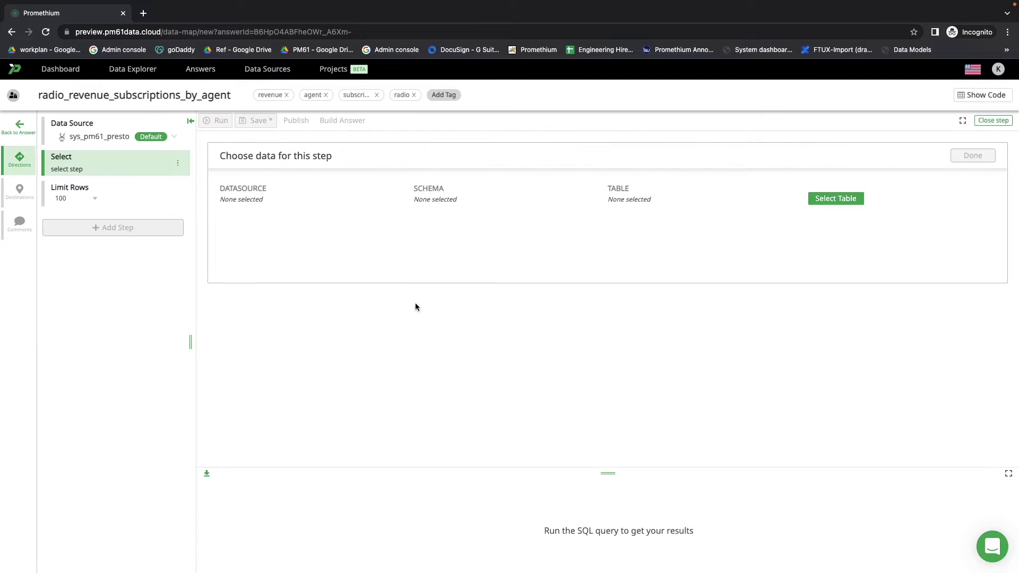
# Step: Bring up candidate tables for the select step, sorted by Reasoner Score and filtered to endorsed items
pyautogui.click(828, 200)
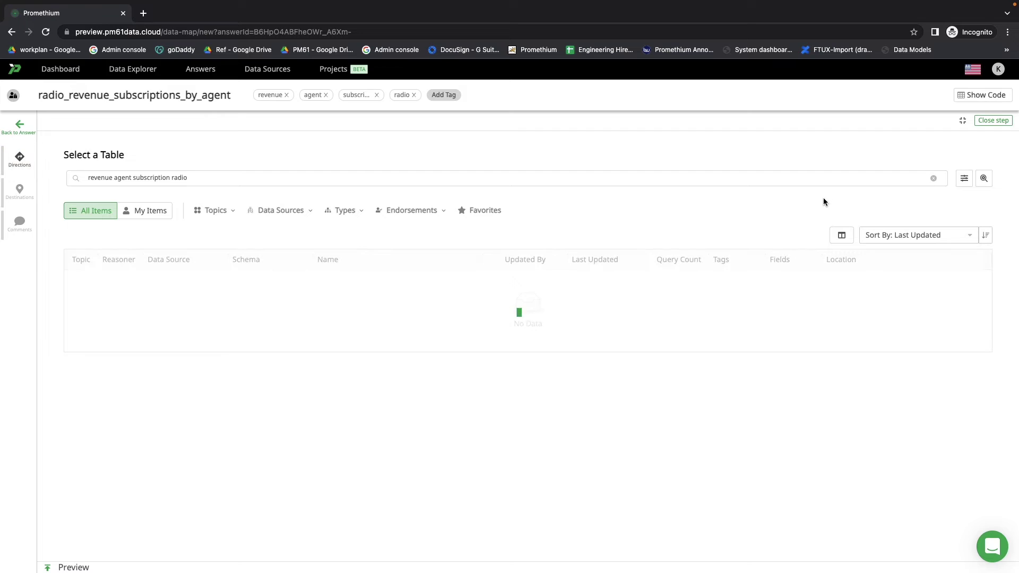
pyautogui.click(905, 235)
pyautogui.click(900, 256)
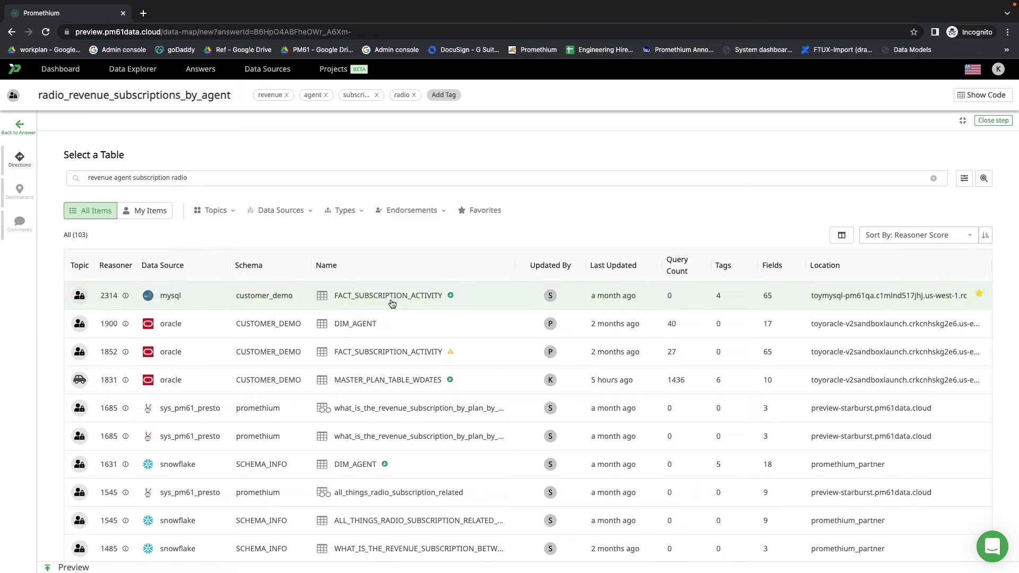
pyautogui.moveTo(127, 300)
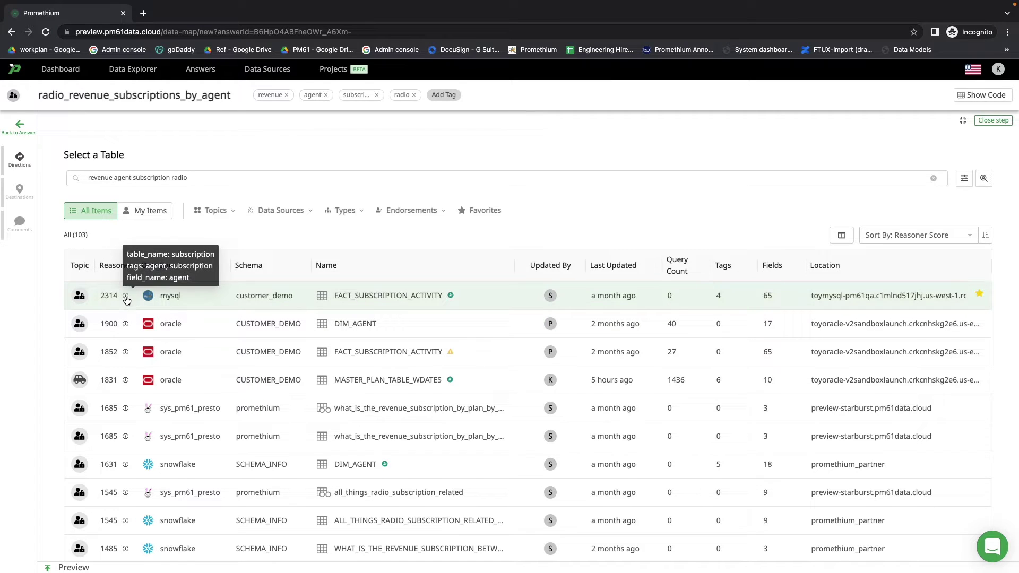
pyautogui.click(410, 215)
pyautogui.click(389, 240)
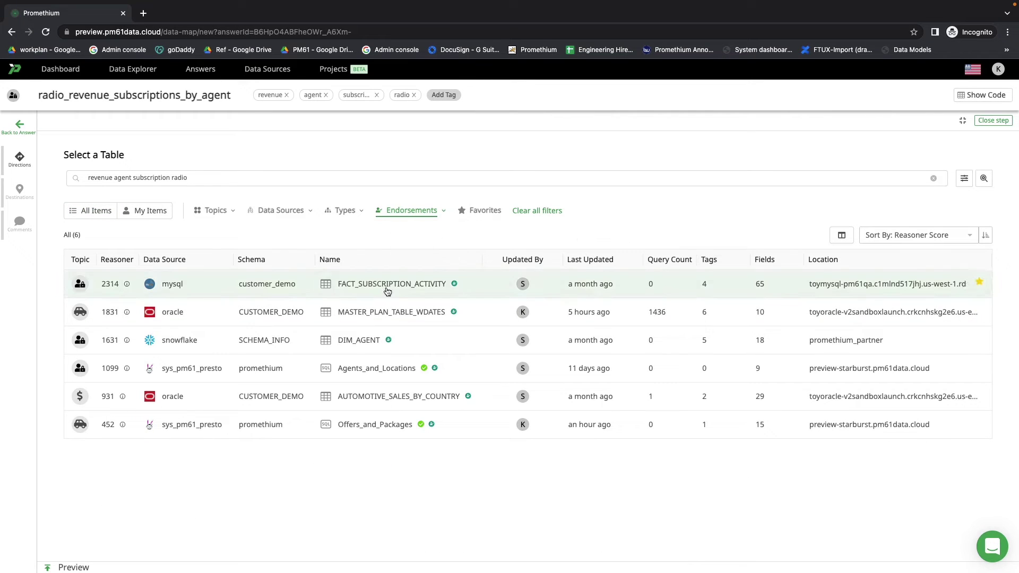
# Step: Open the details of the mysql FACT_SUBSCRIPTION_ACTIVITY table and set its sample data limit to 1000 rows
pyautogui.click(385, 286)
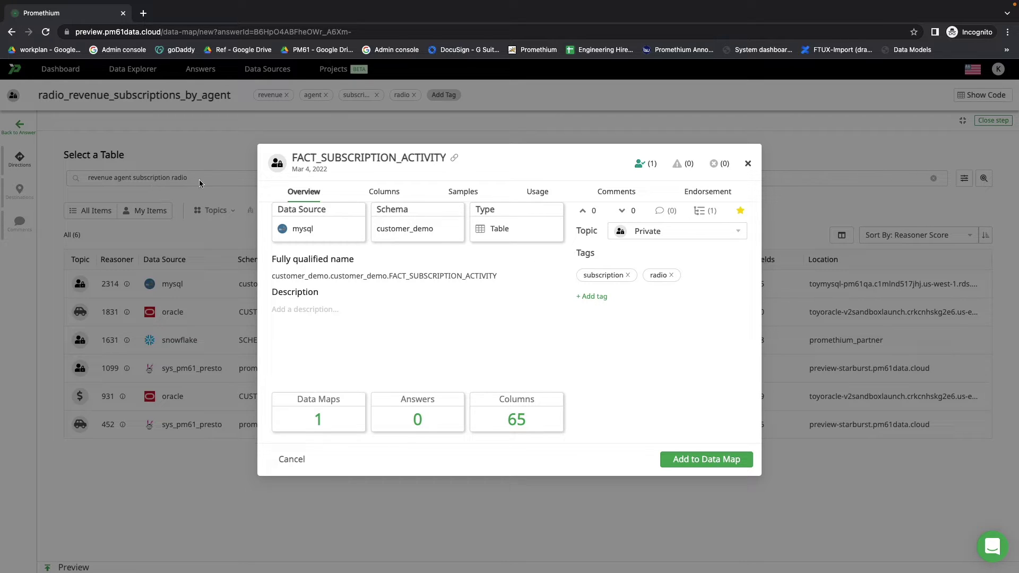
pyautogui.click(457, 197)
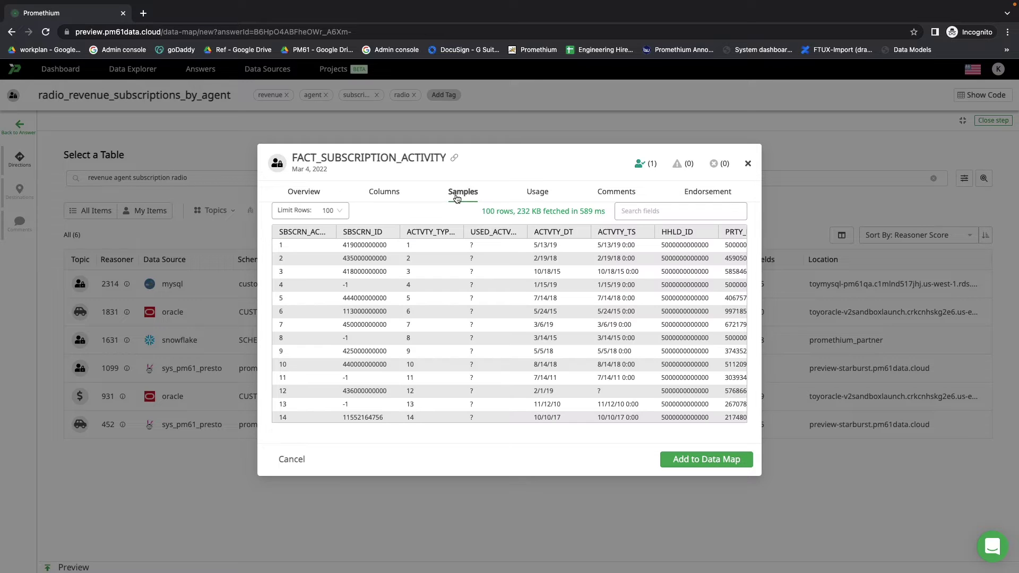
pyautogui.hscroll(5, 550, 364)
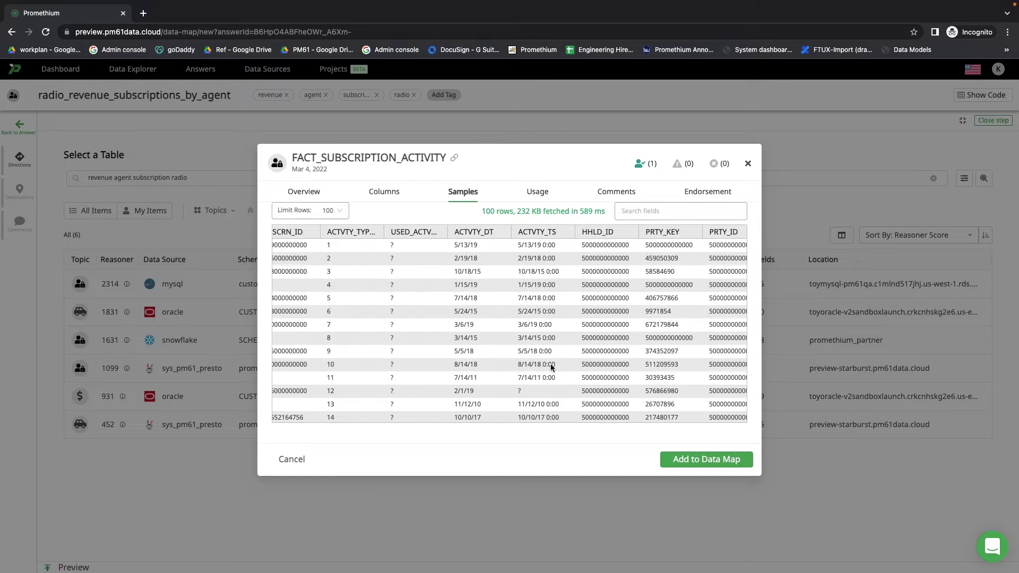
pyautogui.click(342, 214)
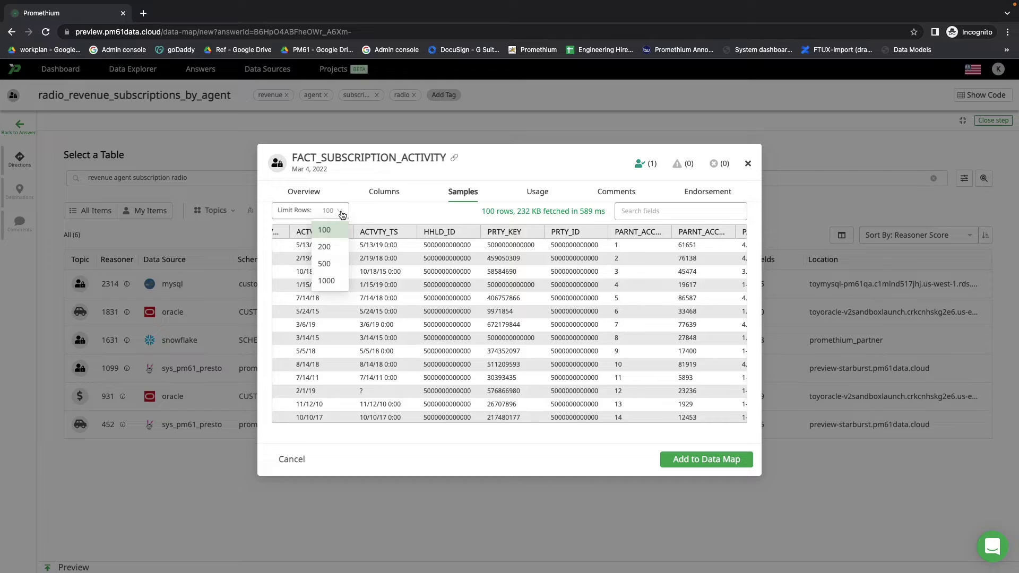
pyautogui.click(330, 280)
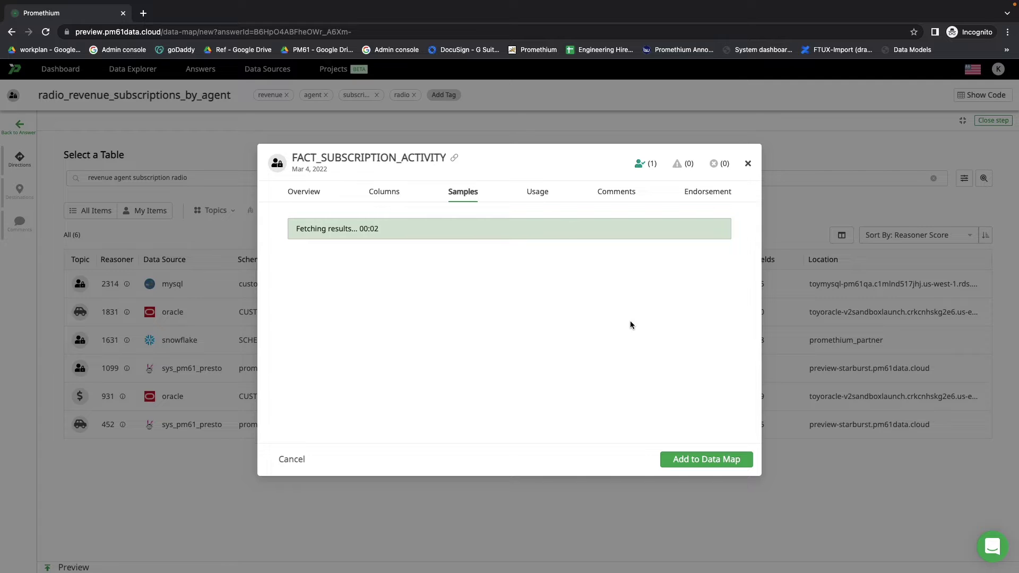
# Step: Examine the FACT_SUBSCRIPTION_ACTIVITY sample rows across the account, plan, product, package and agent fields
pyautogui.scroll(-2, 630, 324)
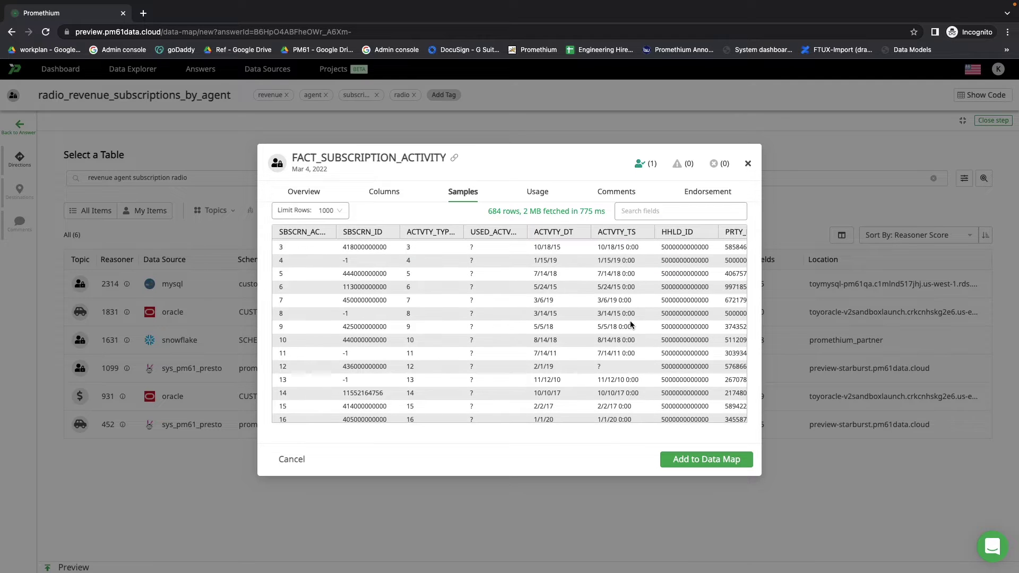
pyautogui.hscroll(10, 630, 321)
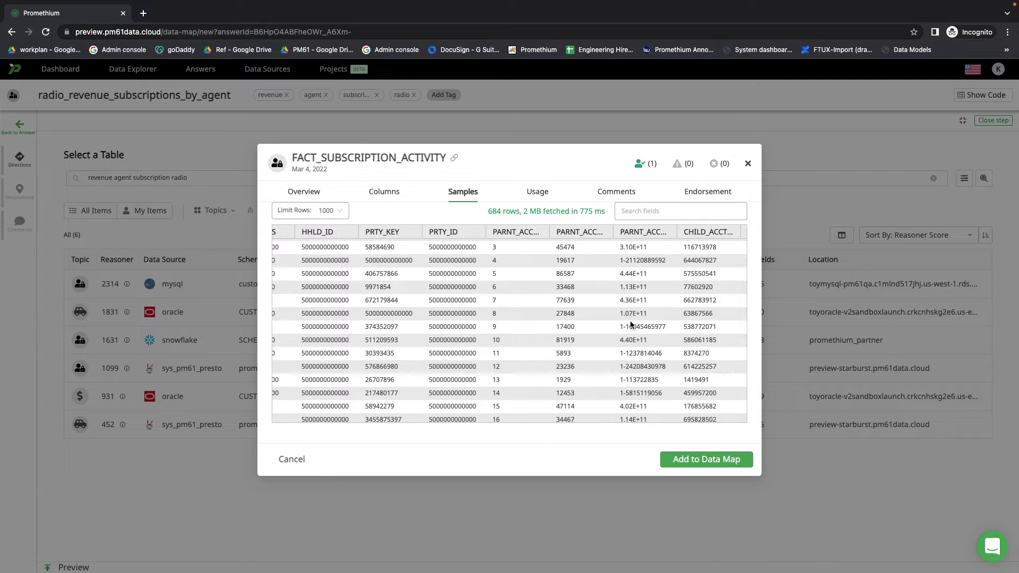
pyautogui.hscroll(5, 630, 324)
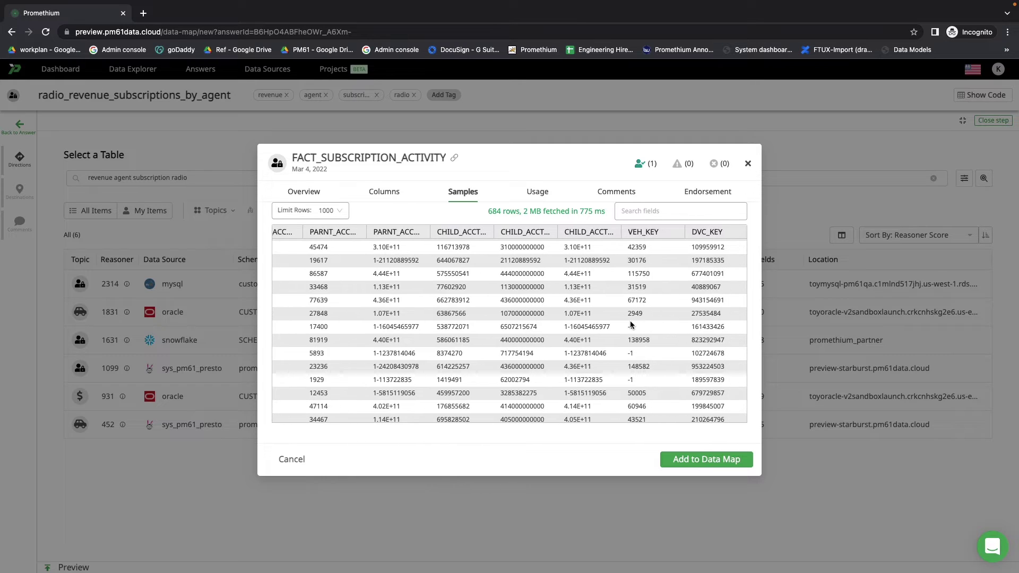
pyautogui.hscroll(5, 631, 324)
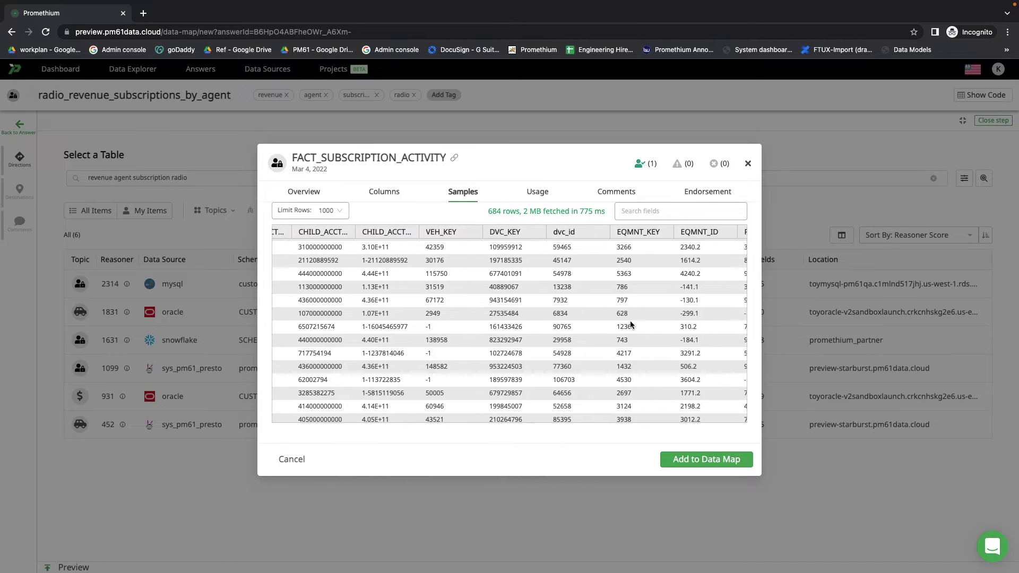
pyautogui.hscroll(5, 630, 323)
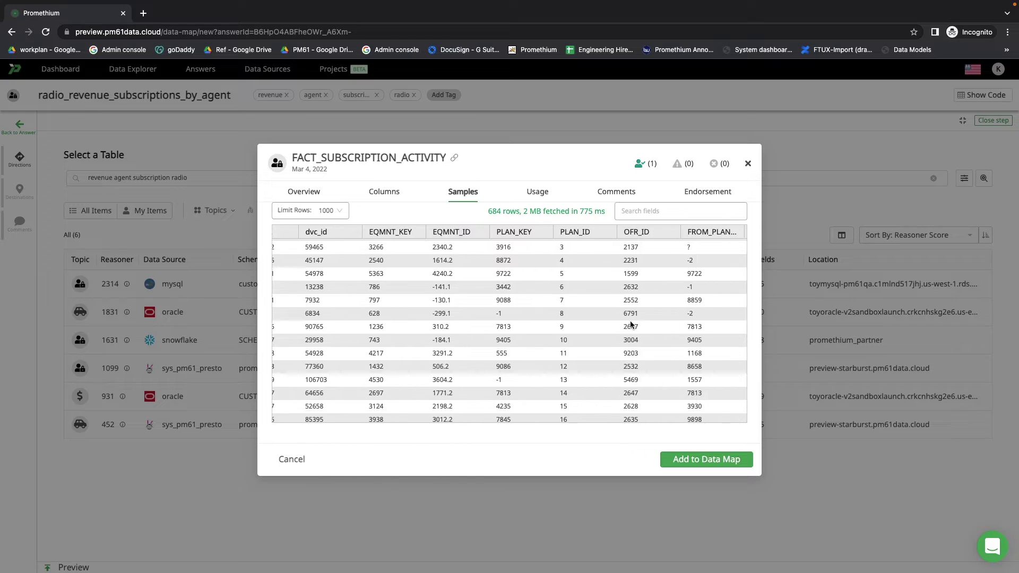
pyautogui.hscroll(5, 630, 323)
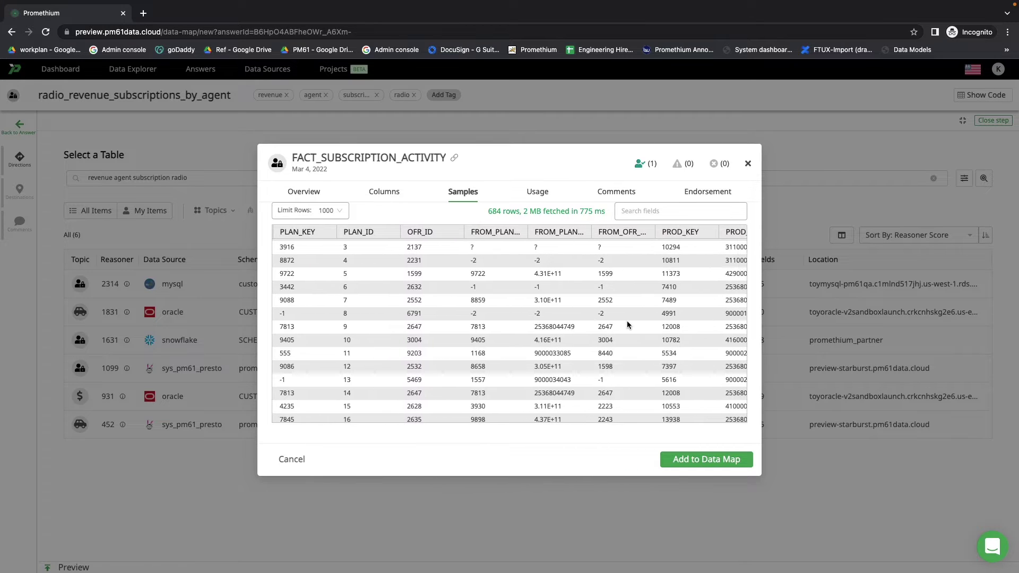
pyautogui.hscroll(1, 627, 324)
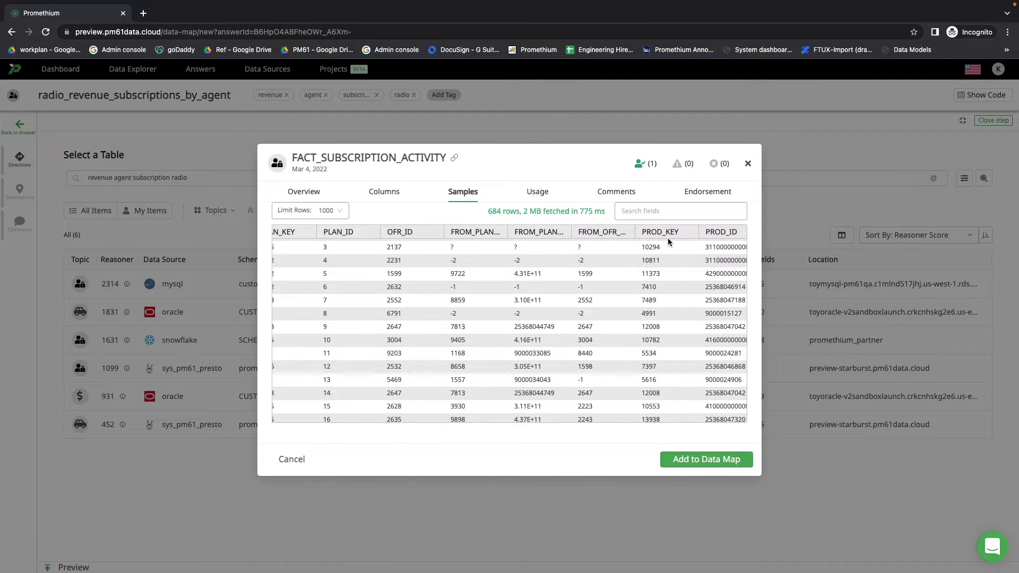
pyautogui.hscroll(5, 626, 236)
pyautogui.hscroll(5, 600, 238)
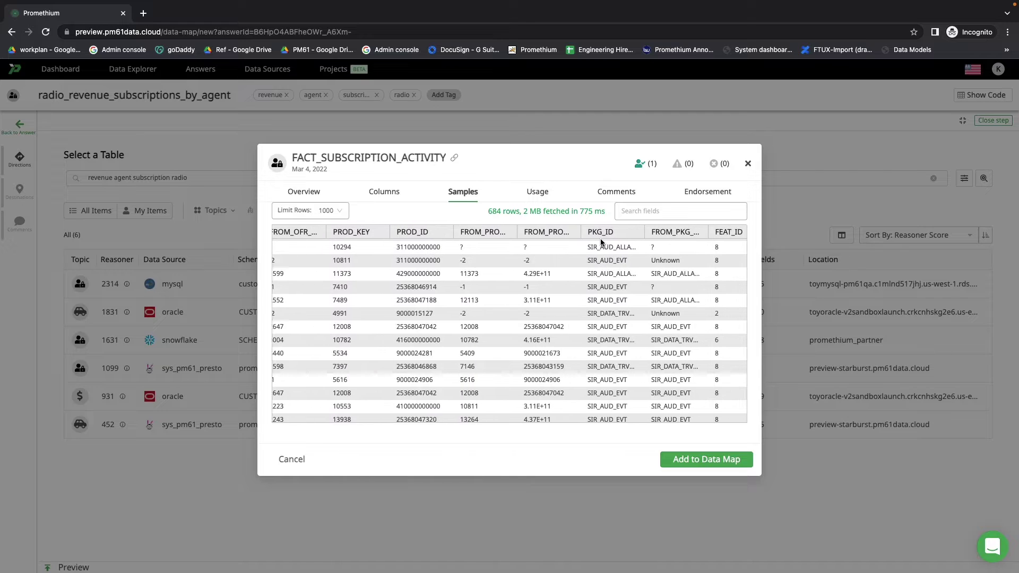
pyautogui.scroll(-1, 498, 312)
pyautogui.scroll(1, 498, 312)
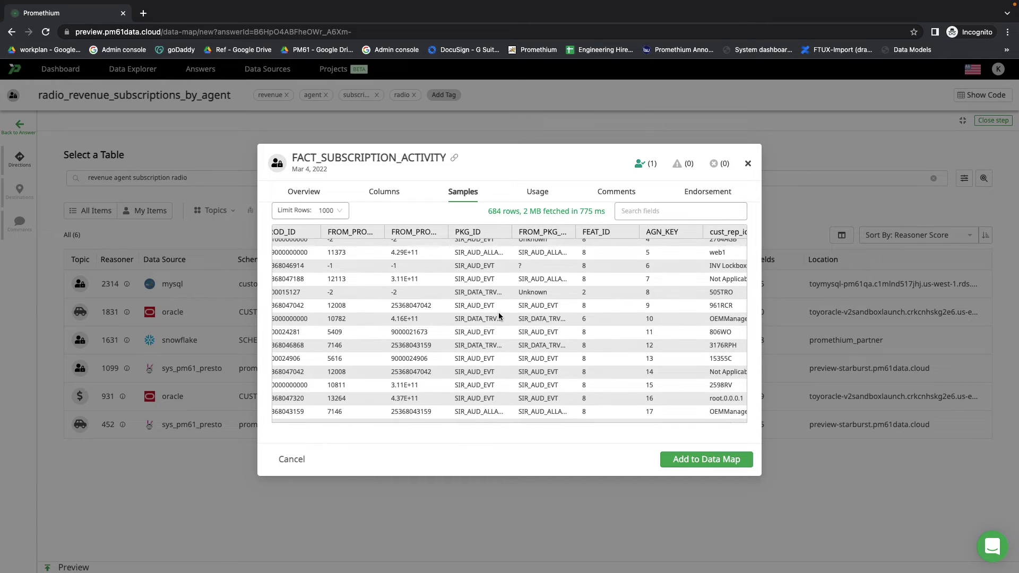
# Step: Review the column definitions of FACT_SUBSCRIPTION_ACTIVITY and add the table to the data map
pyautogui.click(385, 195)
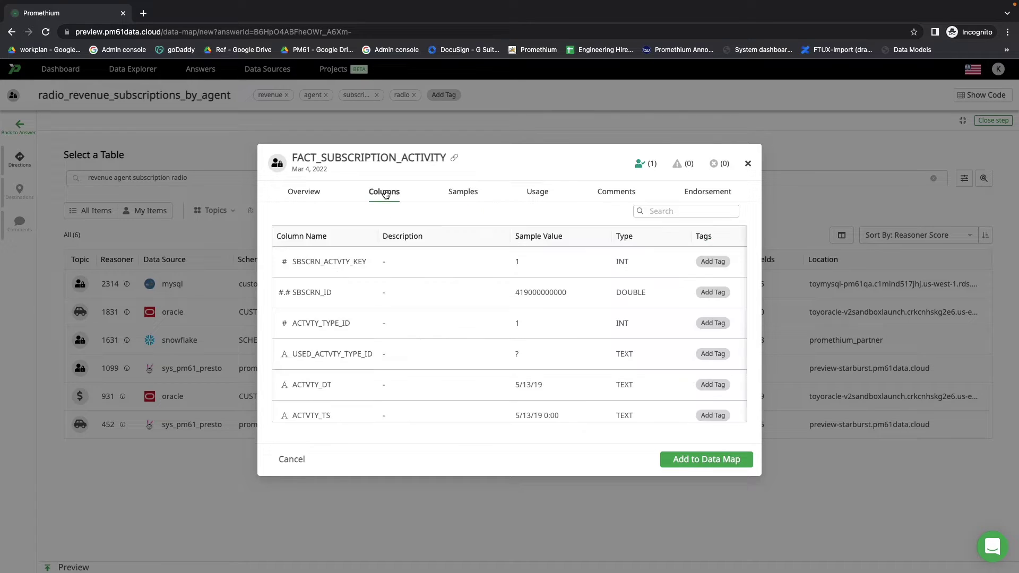
pyautogui.scroll(-1, 418, 323)
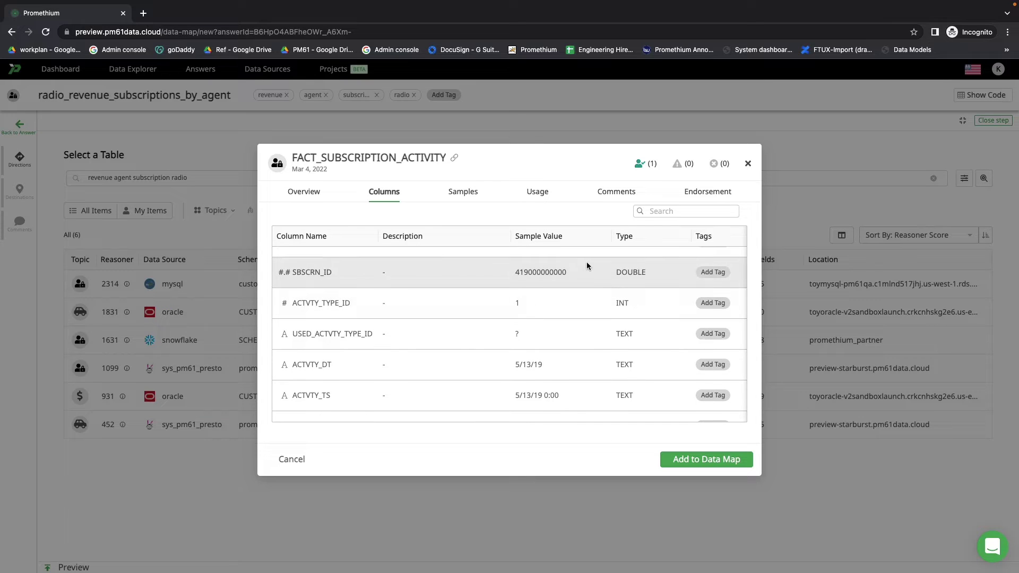
pyautogui.scroll(-6, 571, 337)
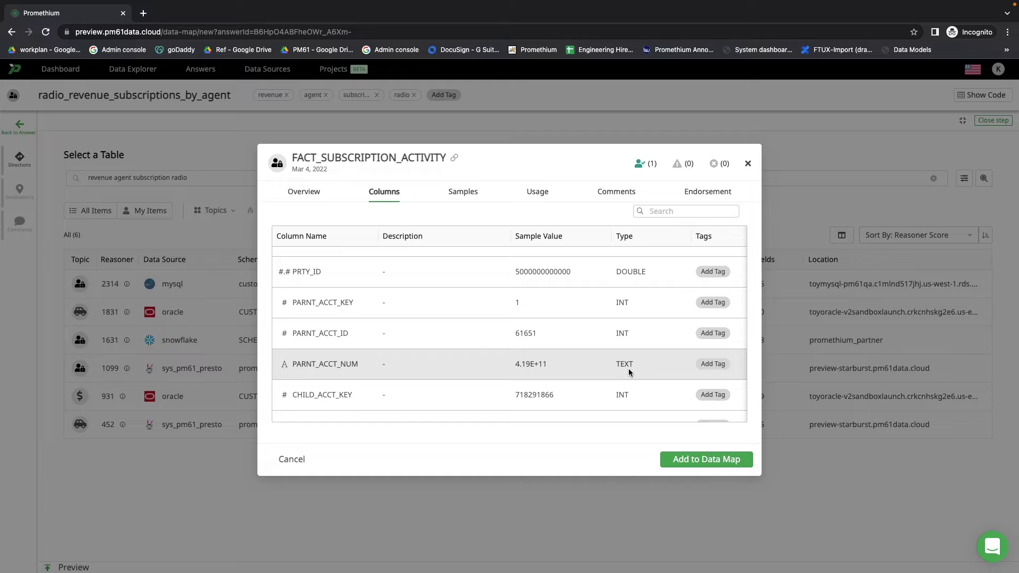
pyautogui.click(725, 462)
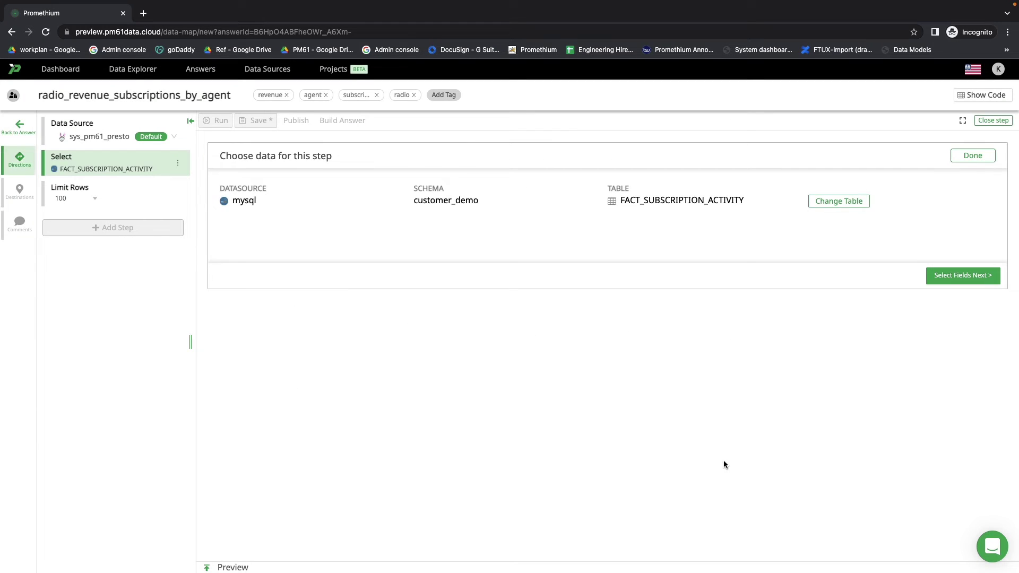
# Step: Include all fields of FACT_SUBSCRIPTION_ACTIVITY in the select step and finish the field selection
pyautogui.click(960, 276)
pyautogui.scroll(-3, 473, 363)
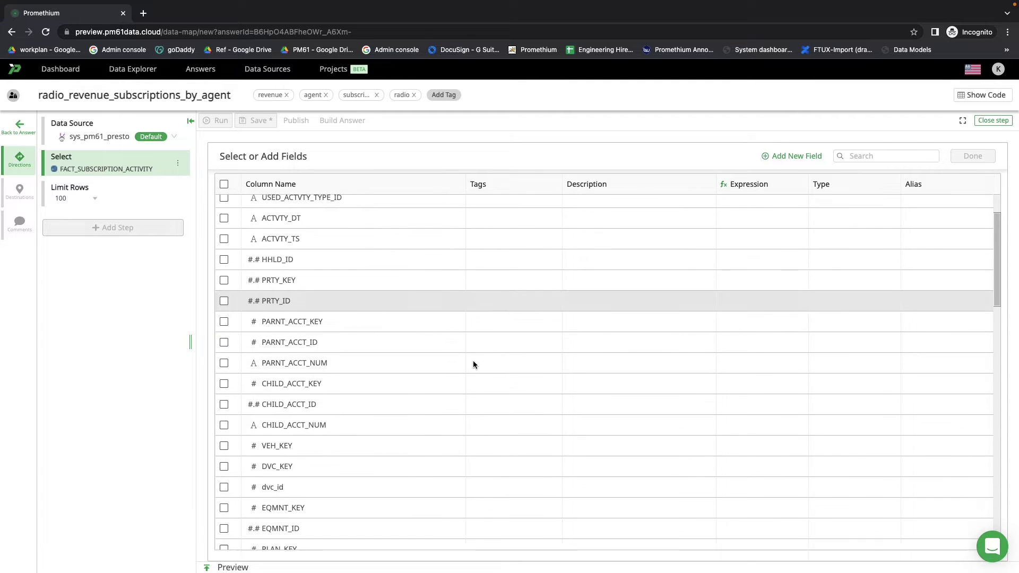
pyautogui.scroll(-1, 473, 363)
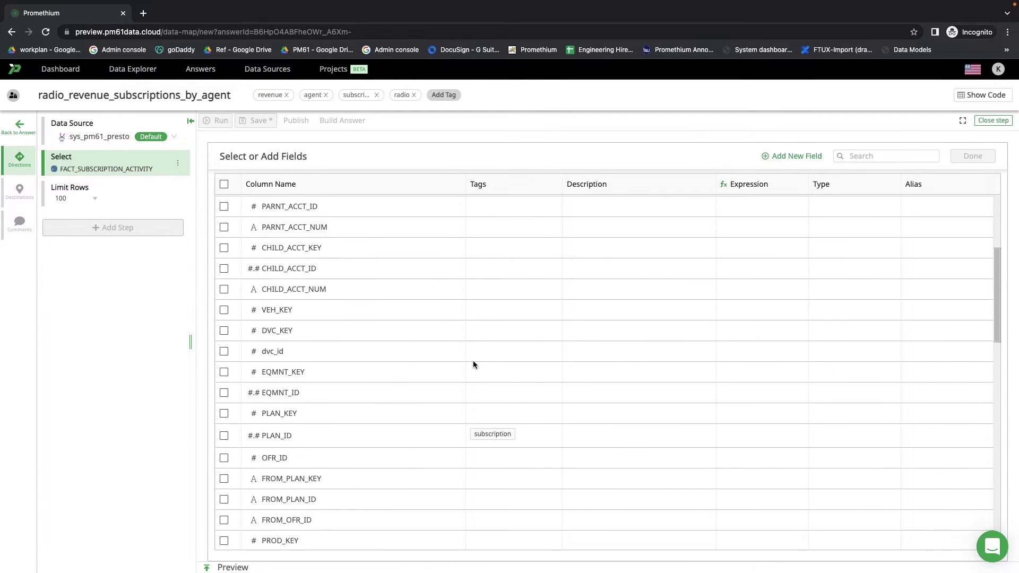
pyautogui.scroll(1, 473, 363)
pyautogui.scroll(3, 473, 364)
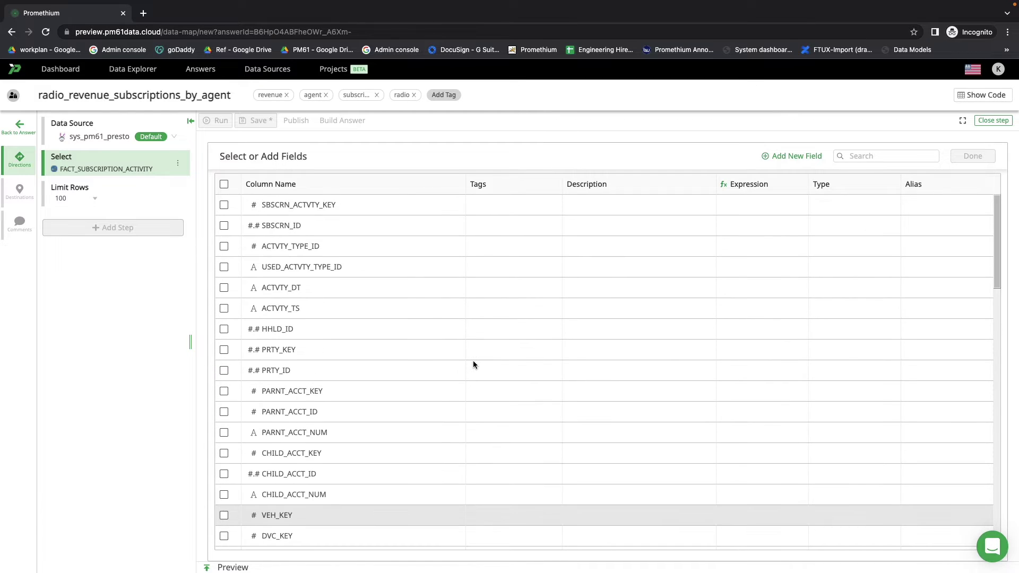
pyautogui.click(224, 185)
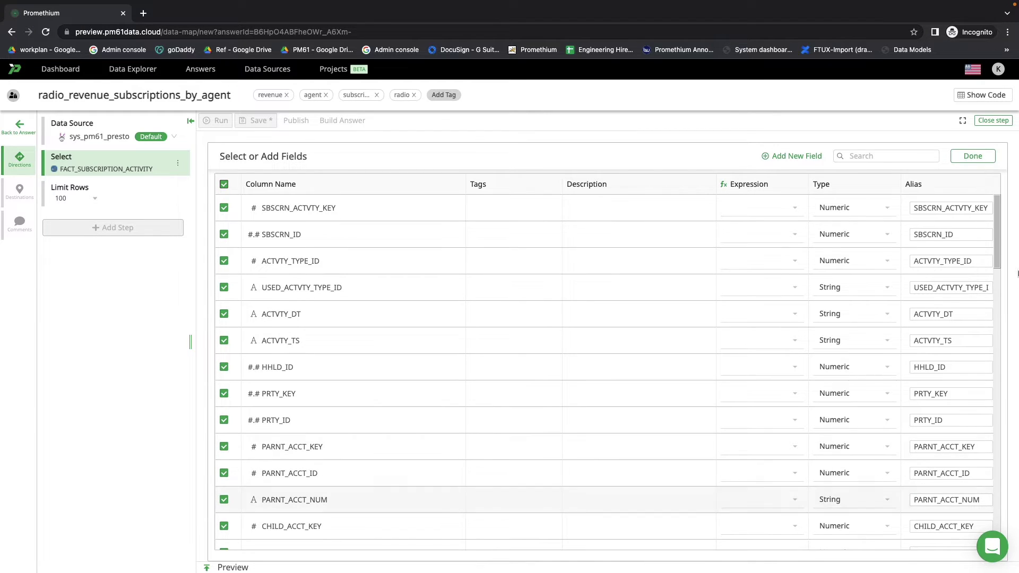
pyautogui.click(972, 156)
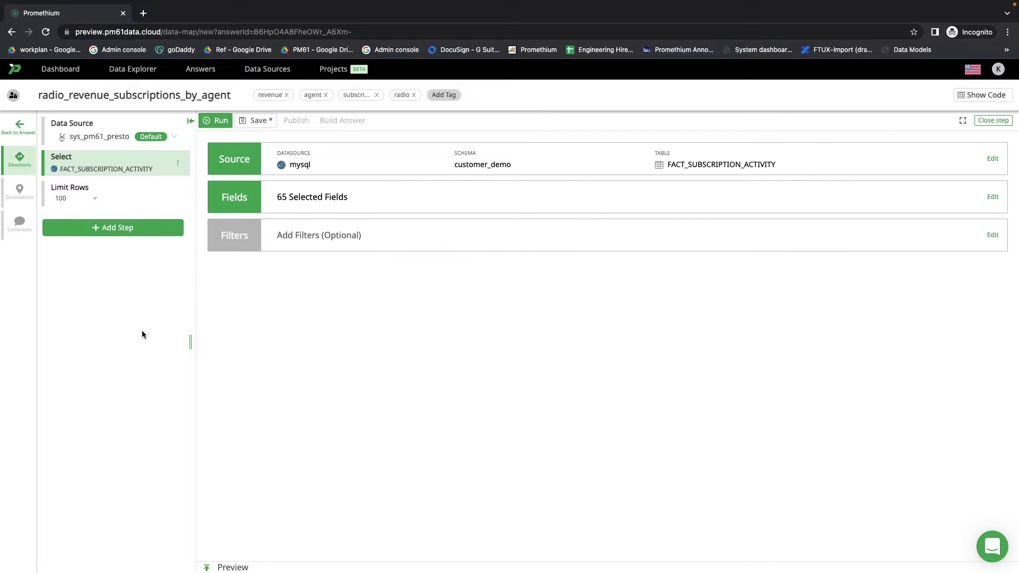
# Step: Add a Left Join step and bring up its candidate tables, filtered to endorsed items and sorted by Reasoner Score
pyautogui.click(121, 228)
pyautogui.click(105, 251)
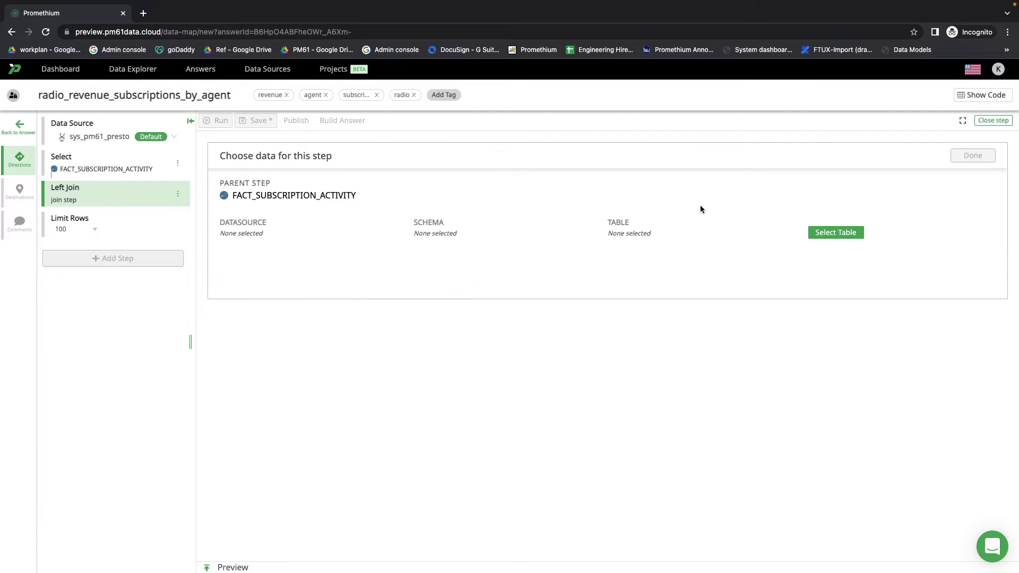
pyautogui.click(854, 237)
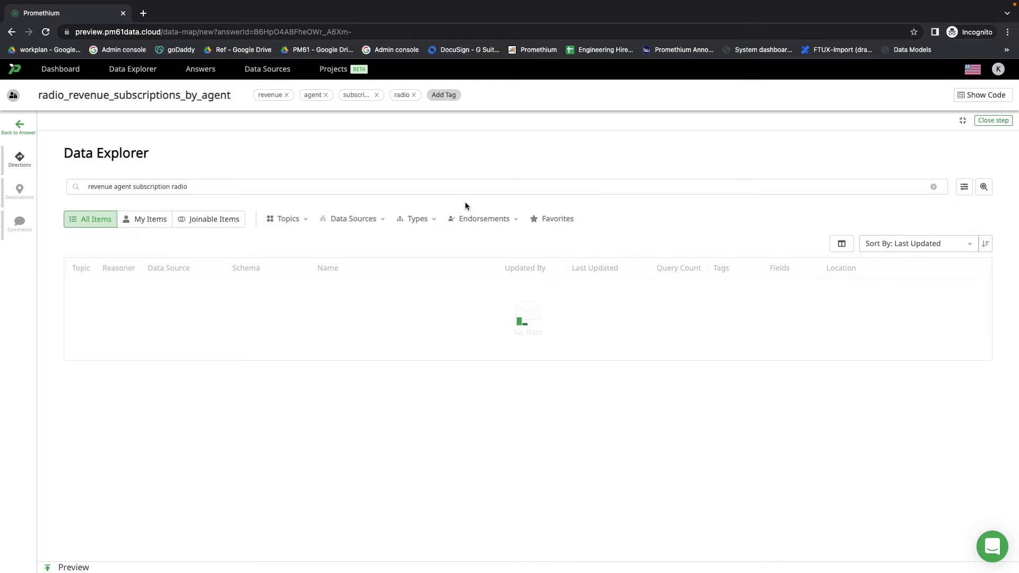
pyautogui.click(485, 220)
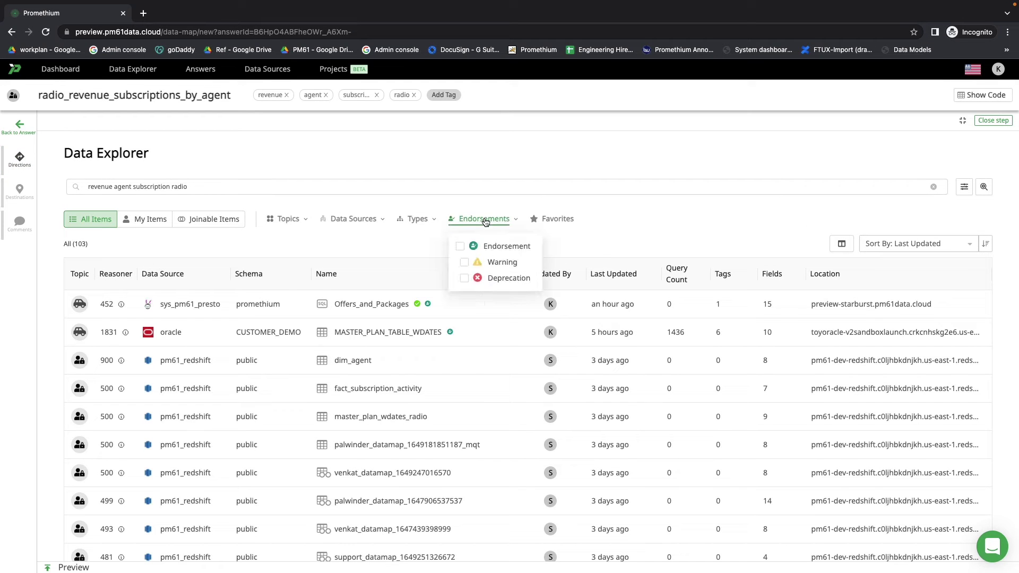
pyautogui.click(460, 247)
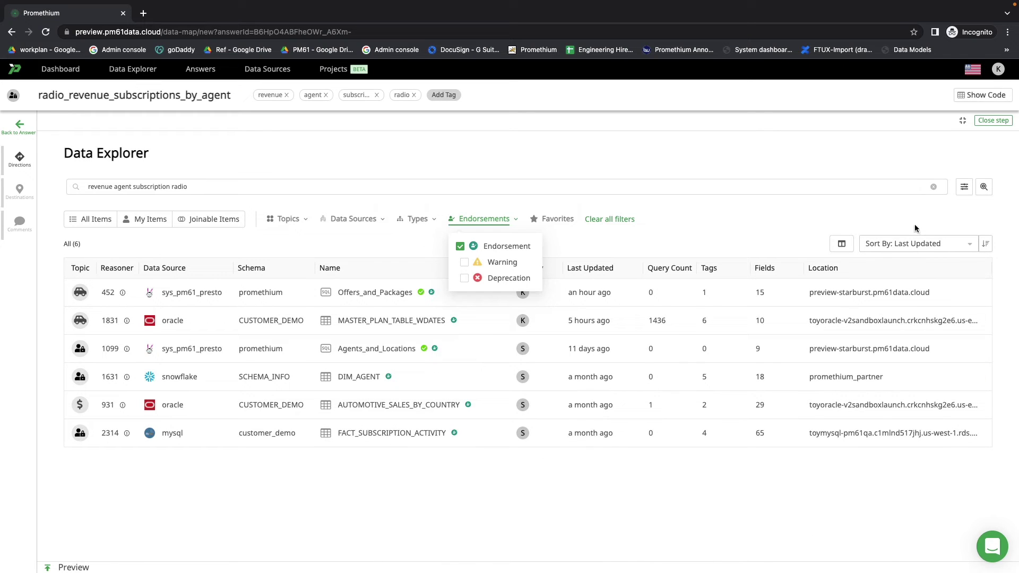
pyautogui.click(924, 245)
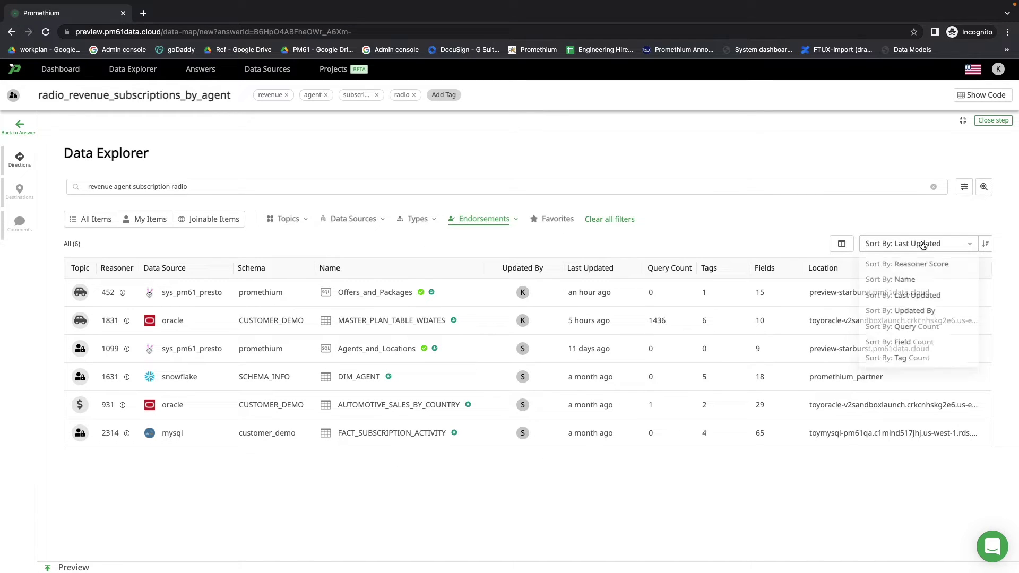
pyautogui.click(915, 265)
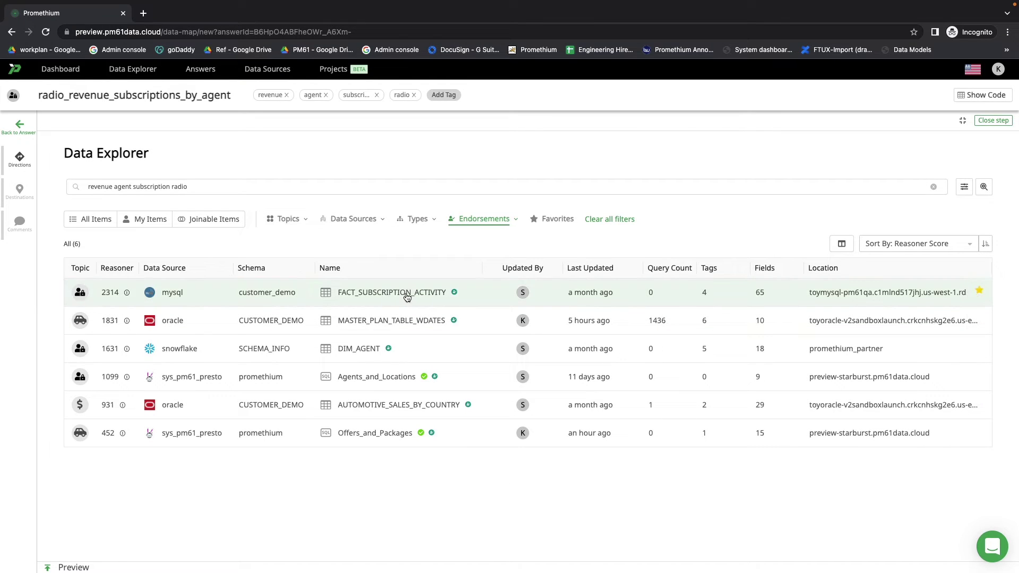
# Step: Open the details of the oracle MASTER_PLAN_TABLE_WDATES table and read its full description
pyautogui.click(386, 325)
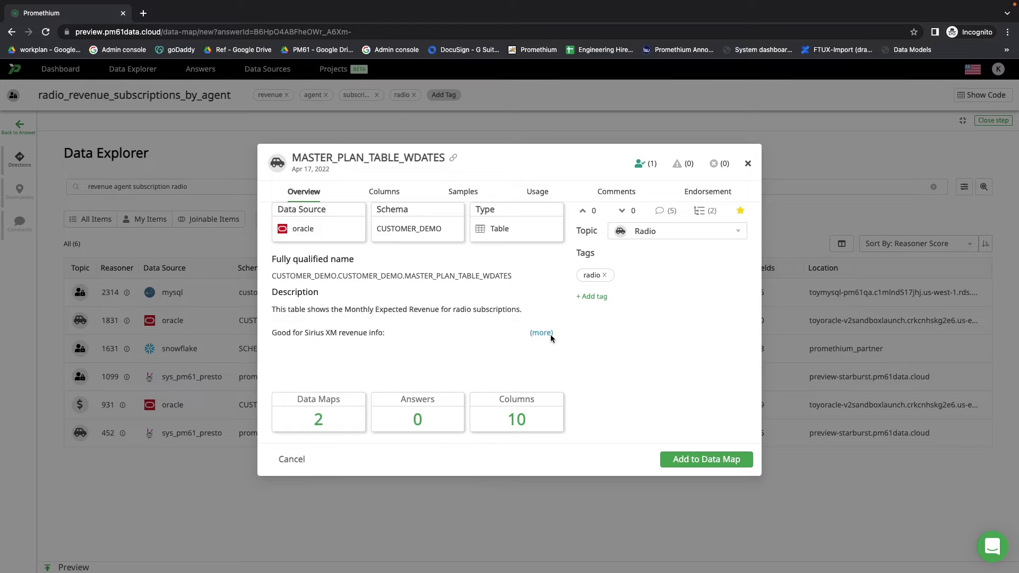
pyautogui.click(542, 333)
pyautogui.scroll(-2, 444, 346)
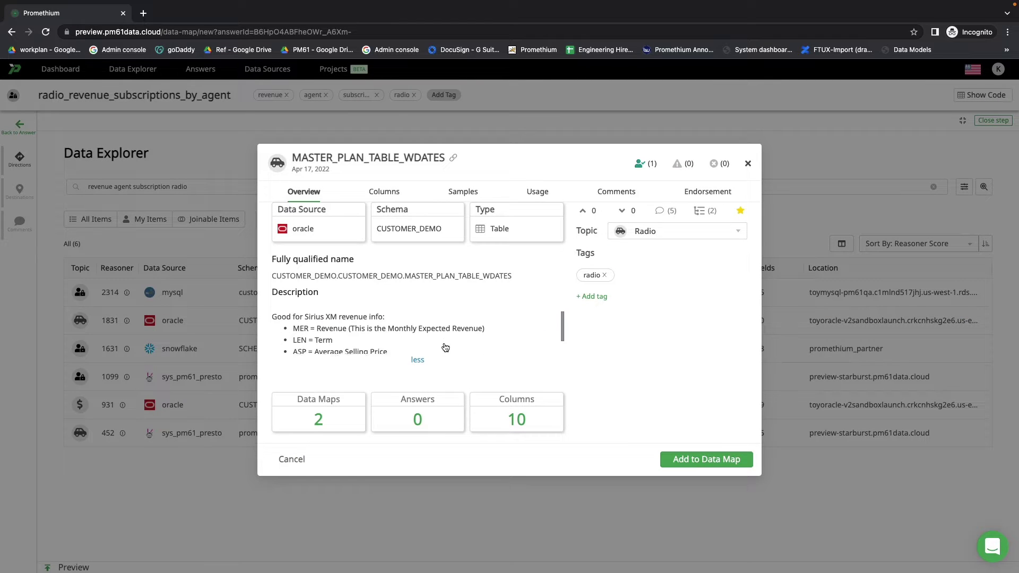
pyautogui.scroll(2, 445, 347)
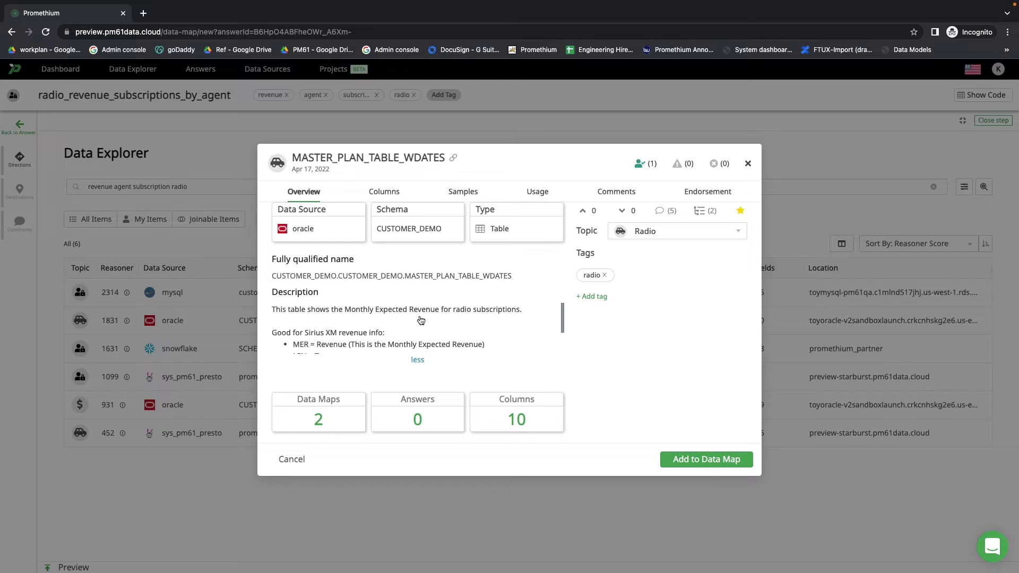
pyautogui.scroll(-2, 432, 333)
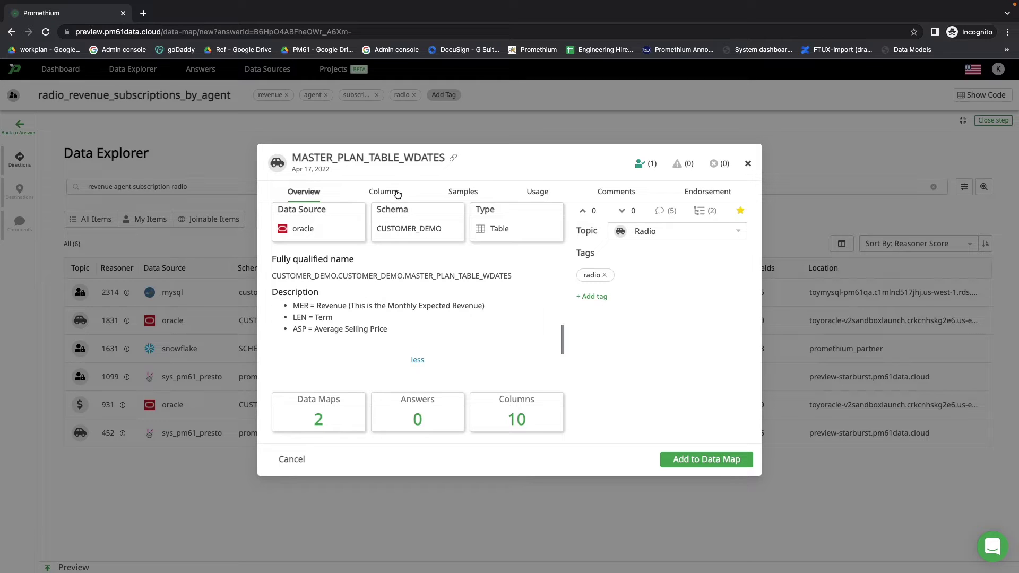
# Step: Examine the sample rows and column definitions of MASTER_PLAN_TABLE_WDATES
pyautogui.click(462, 193)
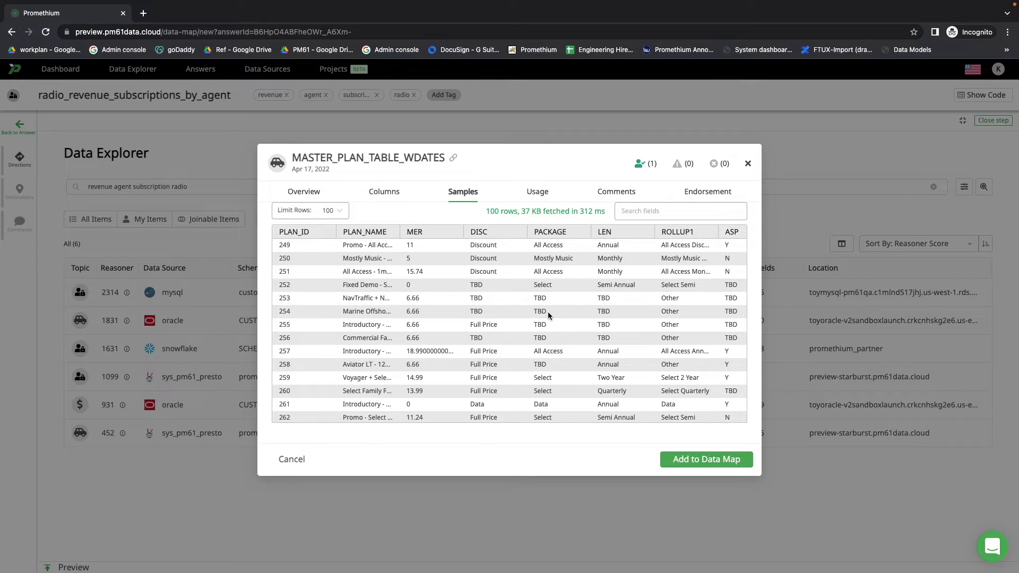
pyautogui.hscroll(1, 545, 314)
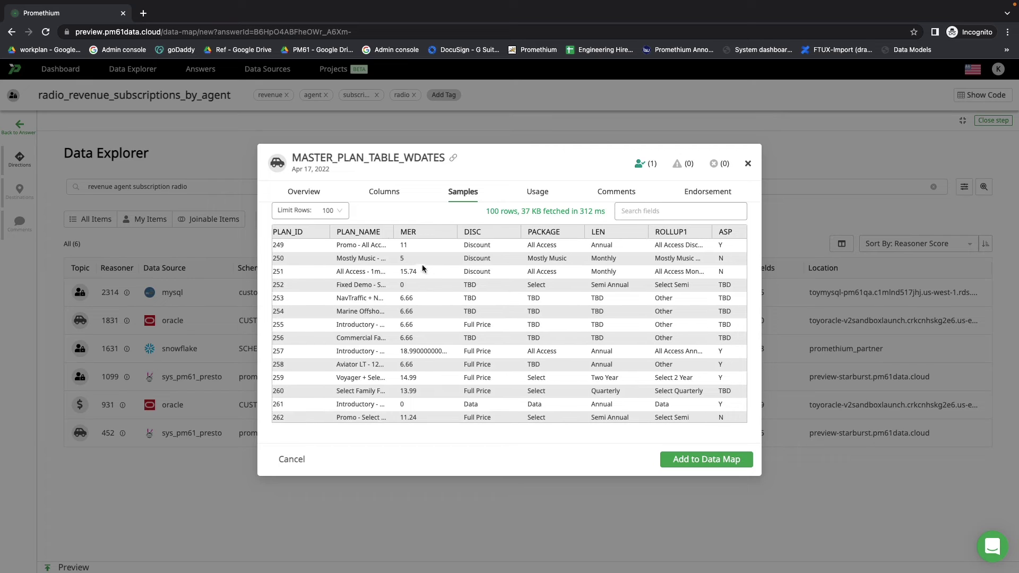
pyautogui.hscroll(3, 547, 321)
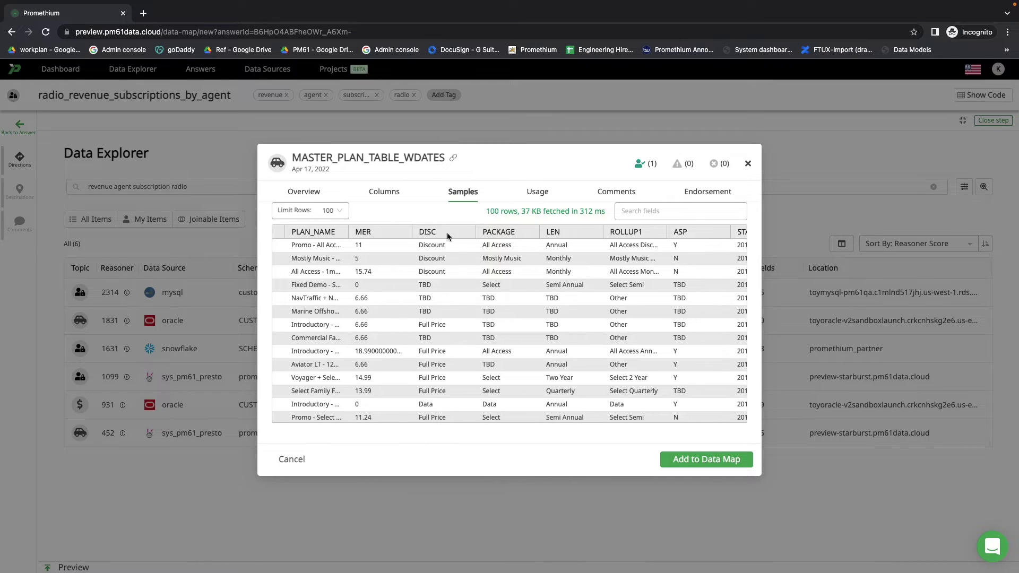
pyautogui.click(388, 198)
pyautogui.scroll(-3, 600, 335)
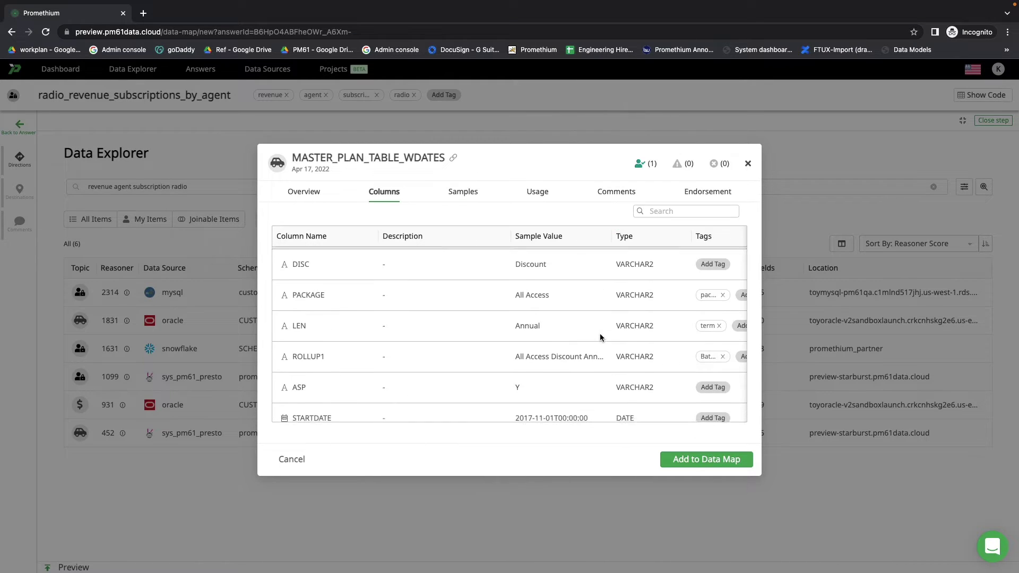
pyautogui.scroll(3, 599, 334)
# Step: Check the comments on MASTER_PLAN_TABLE_WDATES and add the table to the data map
pyautogui.click(614, 194)
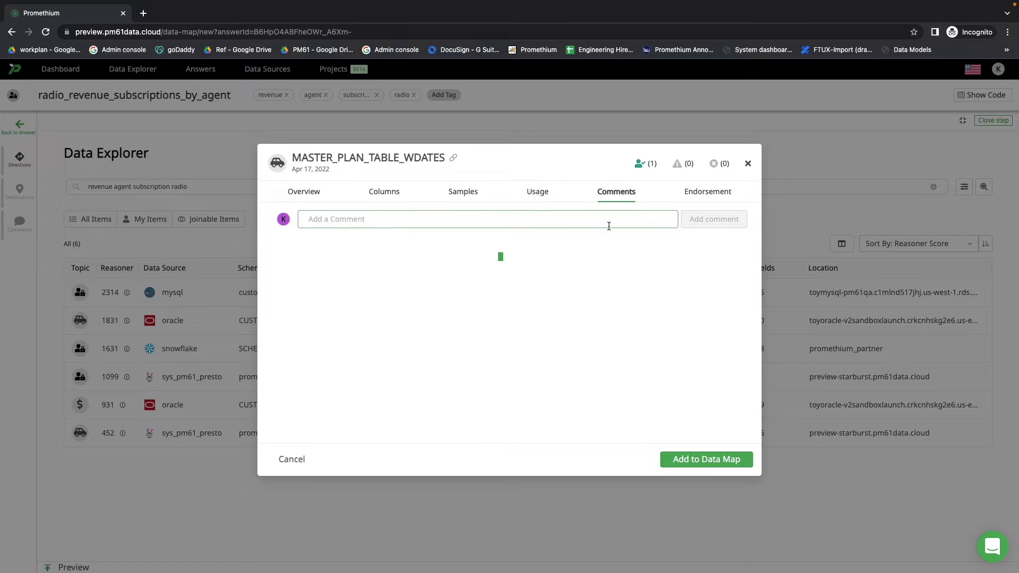
pyautogui.scroll(2, 413, 321)
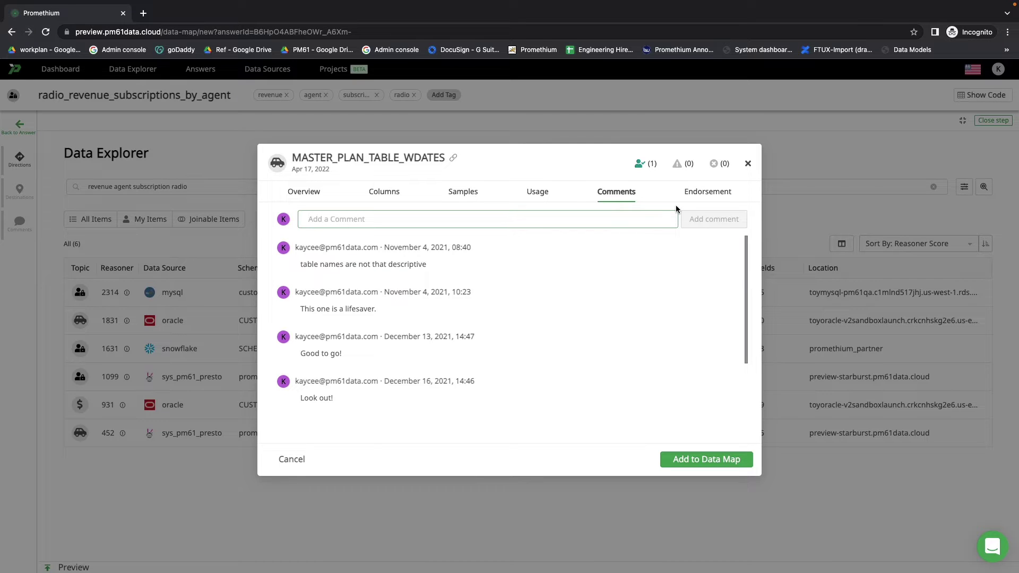
pyautogui.click(689, 460)
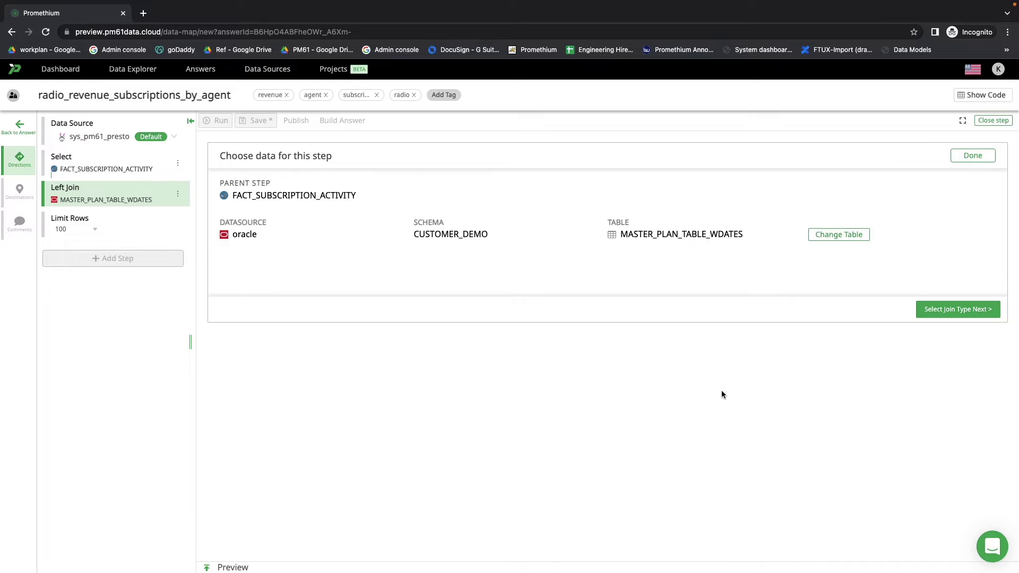
# Step: Define the left outer join key by matching PLAN_ID in FACT_SUBSCRIPTION_ACTIVITY with PLAN_ID in MASTER_PLAN_TABLE_WDATES
pyautogui.click(958, 310)
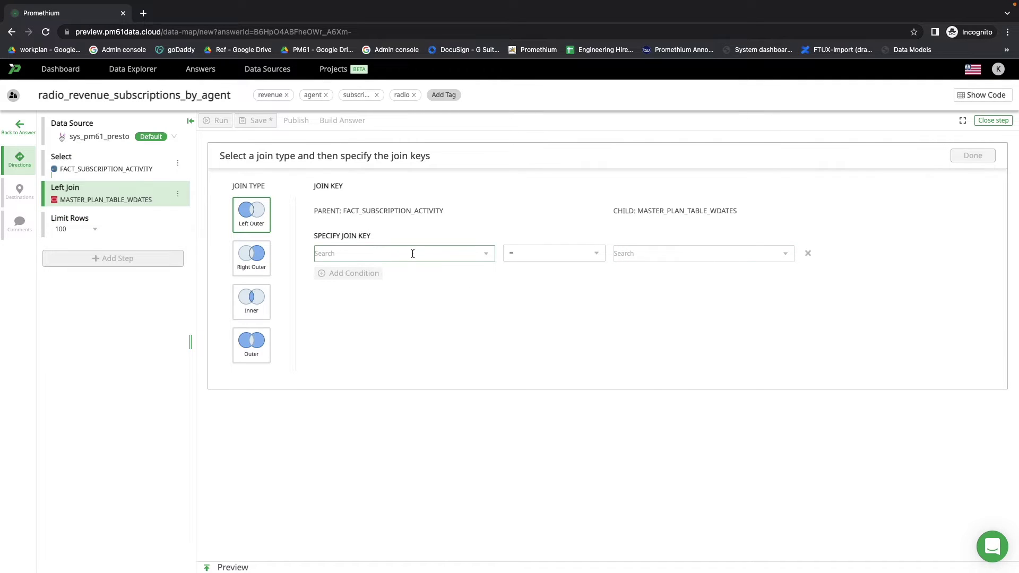
pyautogui.click(650, 257)
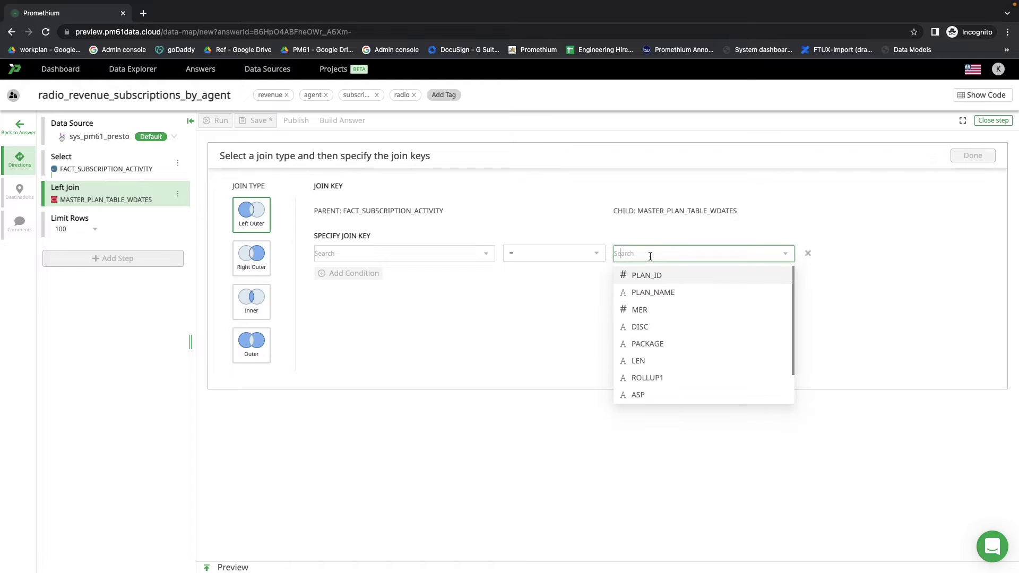
pyautogui.click(437, 252)
pyautogui.click(676, 248)
pyautogui.click(466, 254)
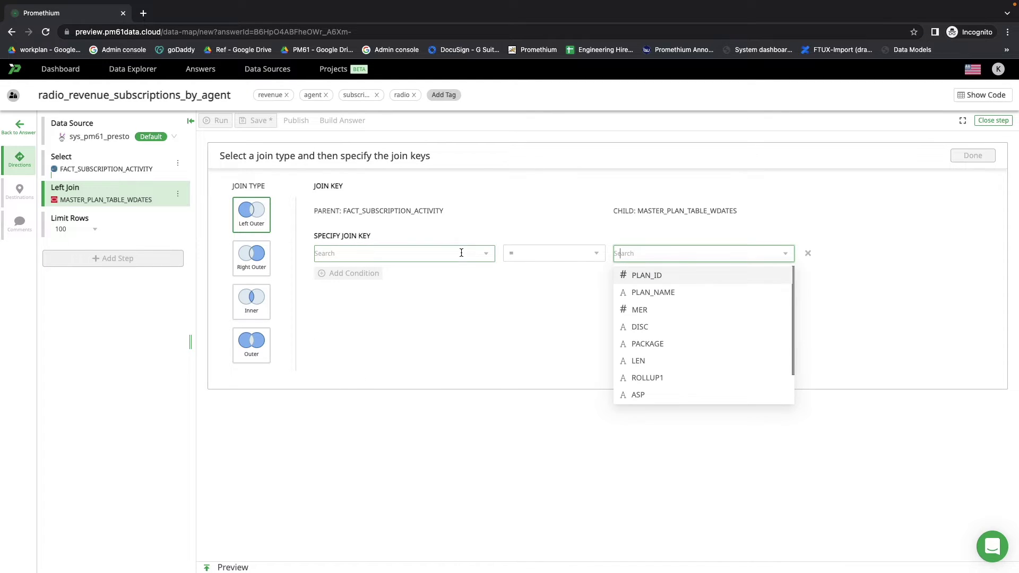
pyautogui.click(651, 258)
pyautogui.scroll(-1, 682, 375)
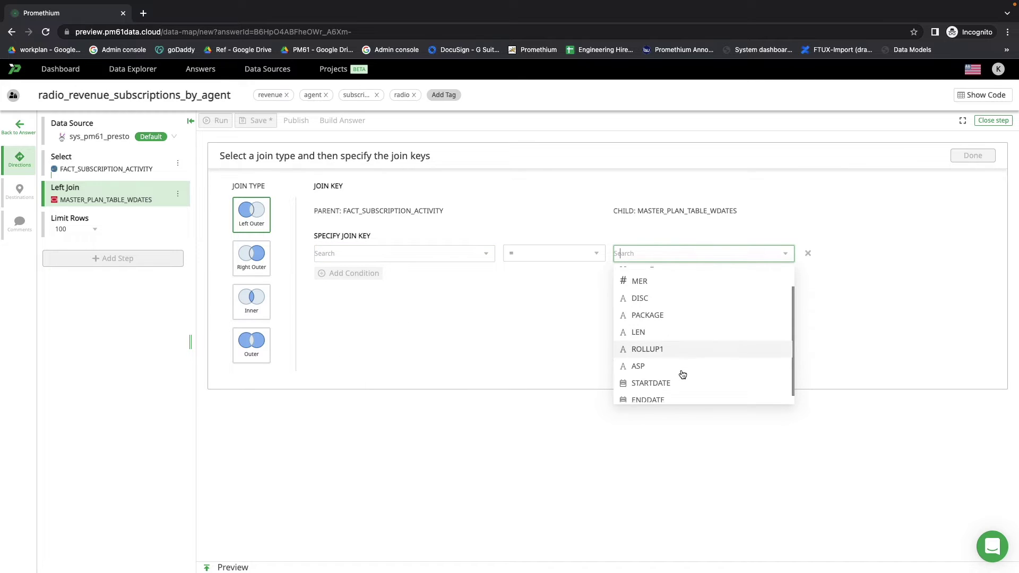
pyautogui.scroll(2, 683, 374)
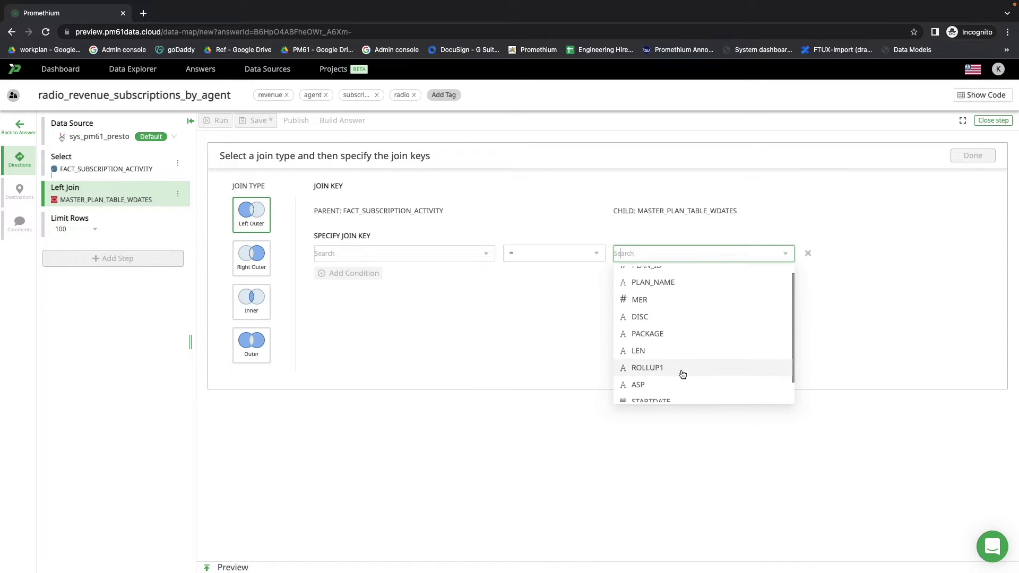
pyautogui.click(680, 285)
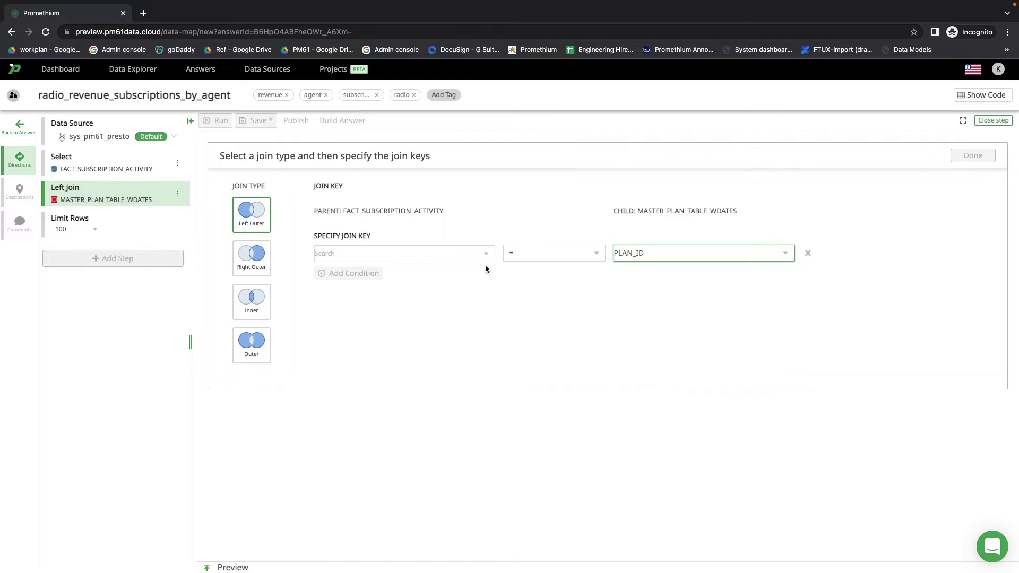
pyautogui.click(447, 251)
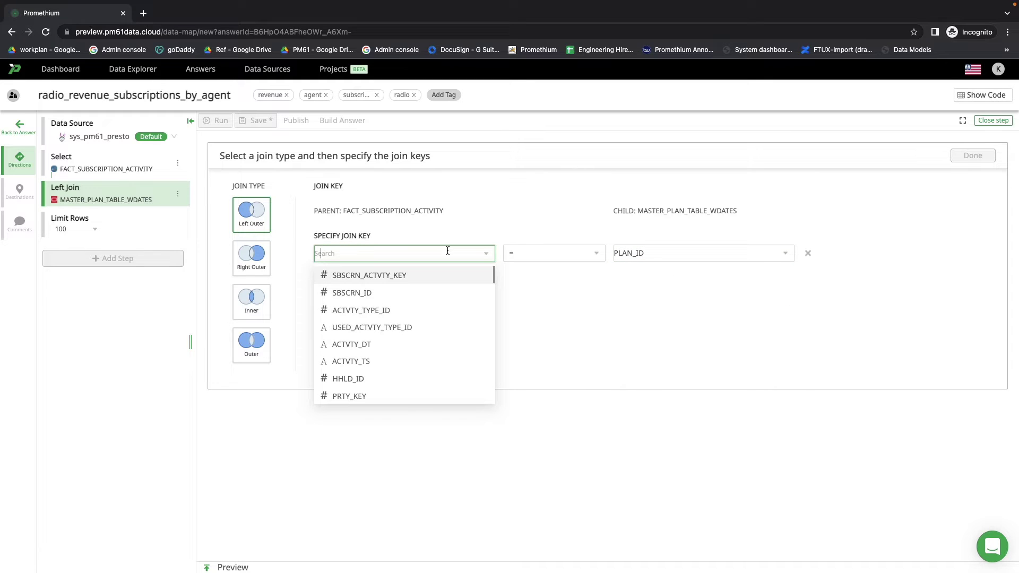
pyautogui.write('pla')
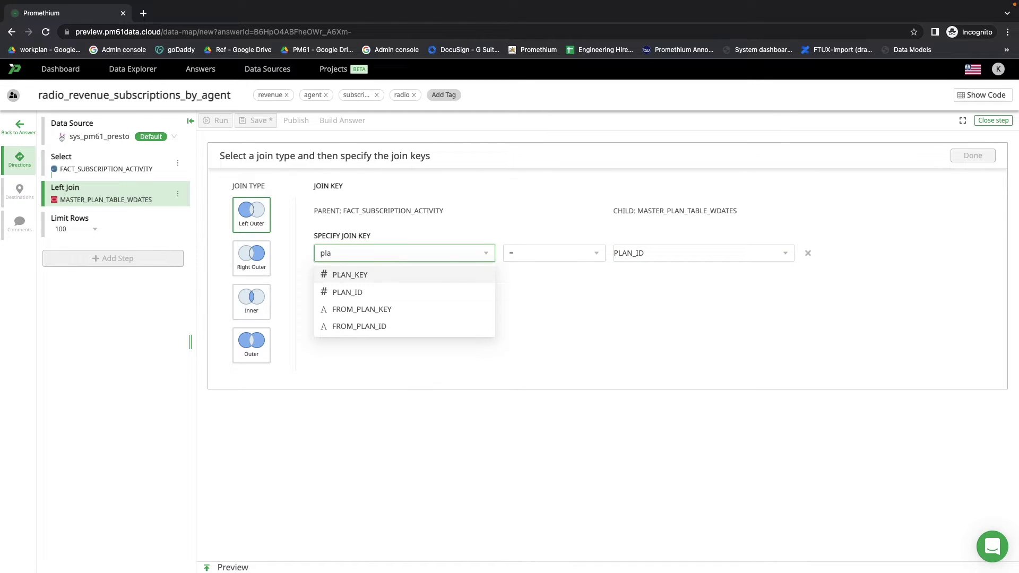
pyautogui.click(427, 293)
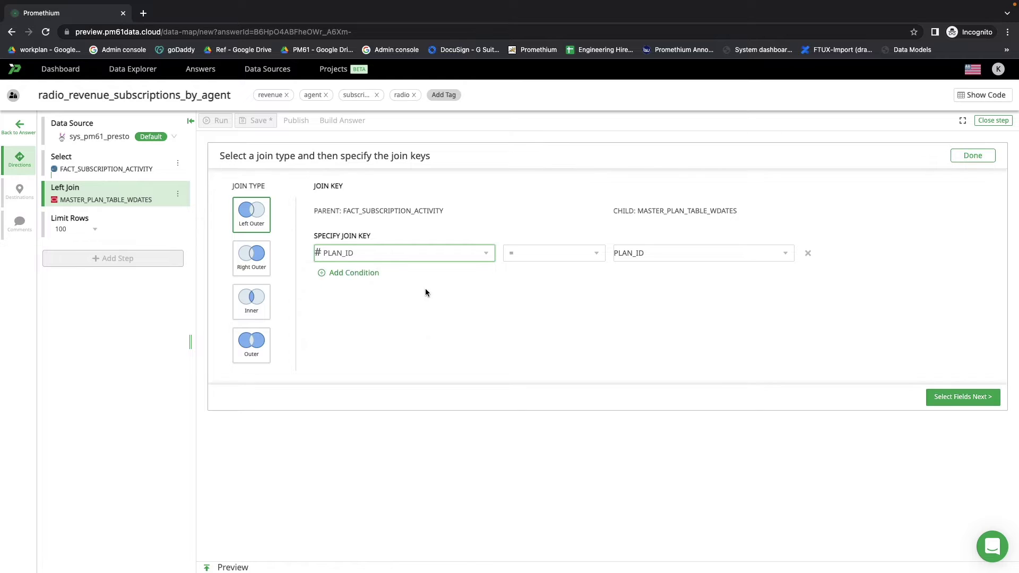
# Step: Include all fields of the child table MASTER_PLAN_TABLE_WDATES in the join and check the type options for PLAN_NAME
pyautogui.click(944, 399)
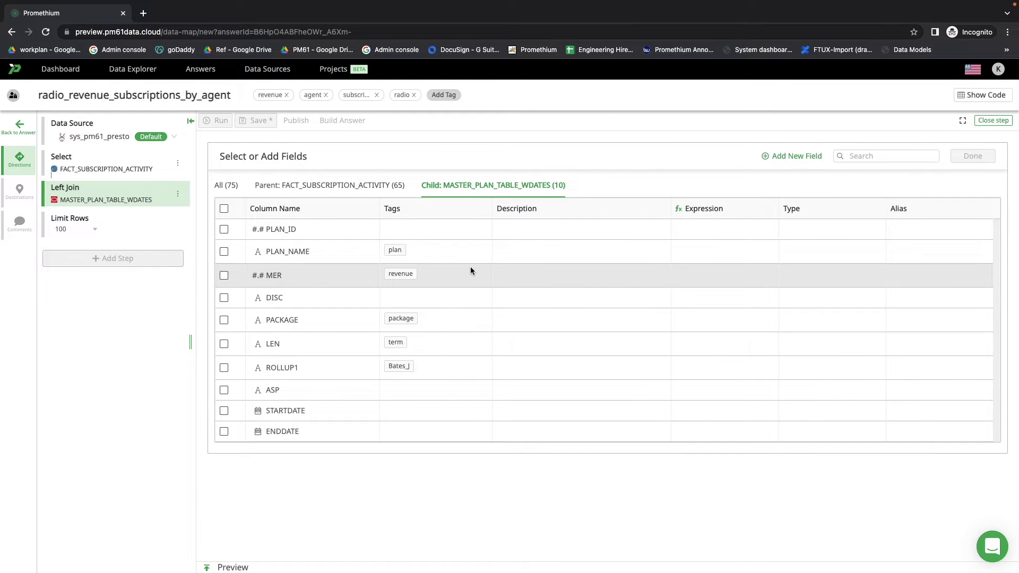
pyautogui.click(227, 211)
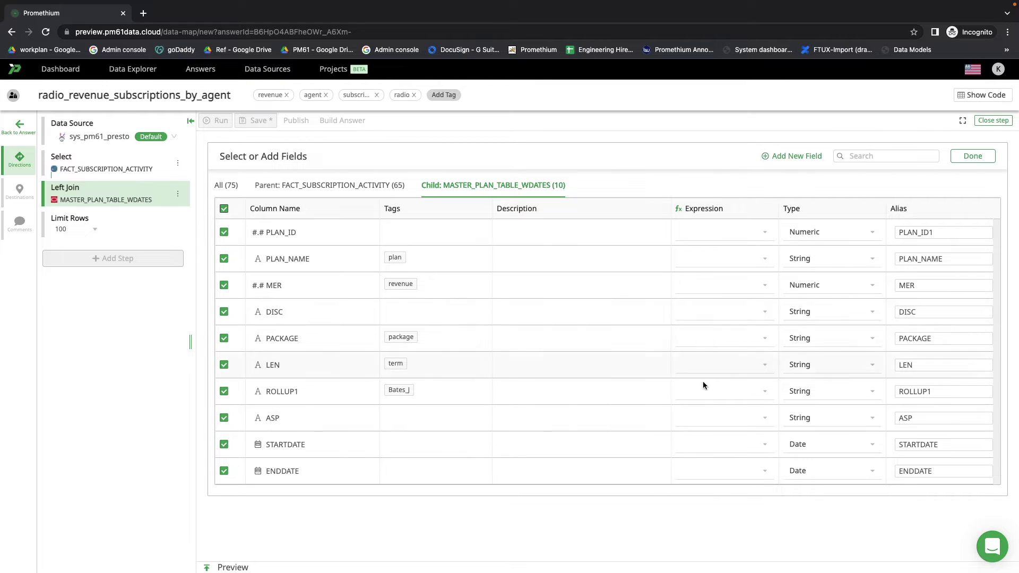
pyautogui.click(853, 264)
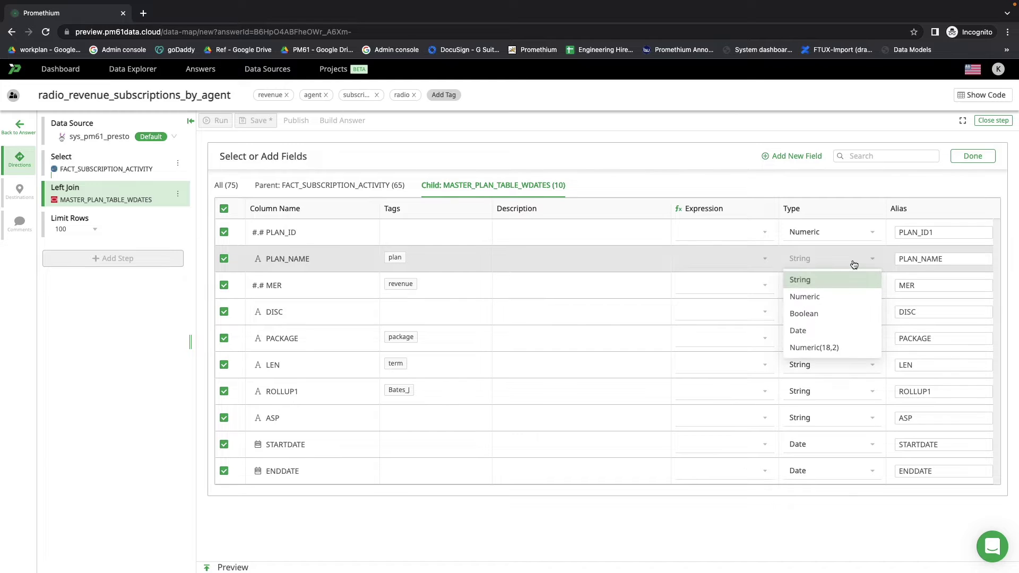
pyautogui.click(937, 198)
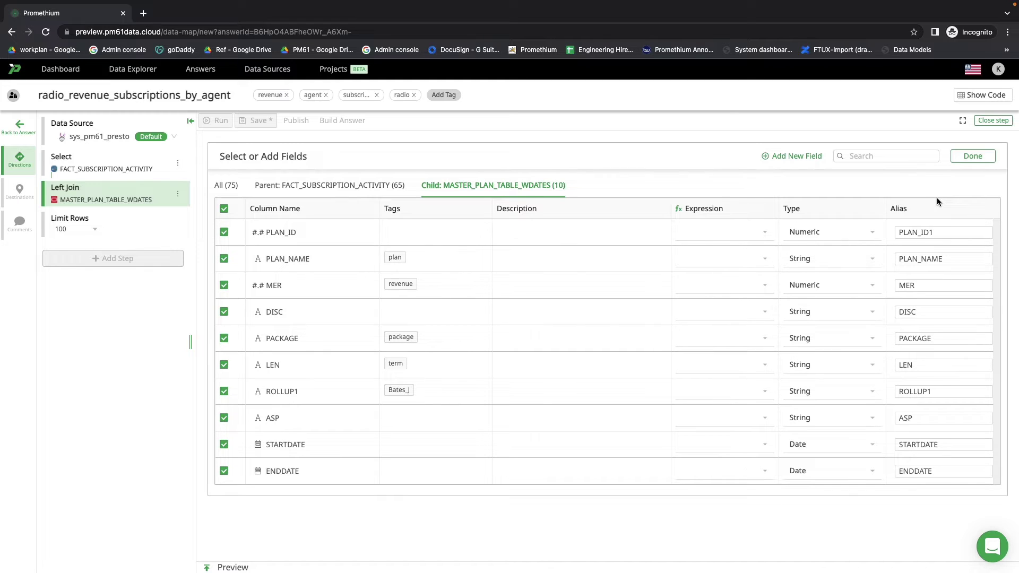
# Step: Finish the MASTER_PLAN_TABLE_WDATES field selection, save the data map, and add another join step
pyautogui.click(972, 157)
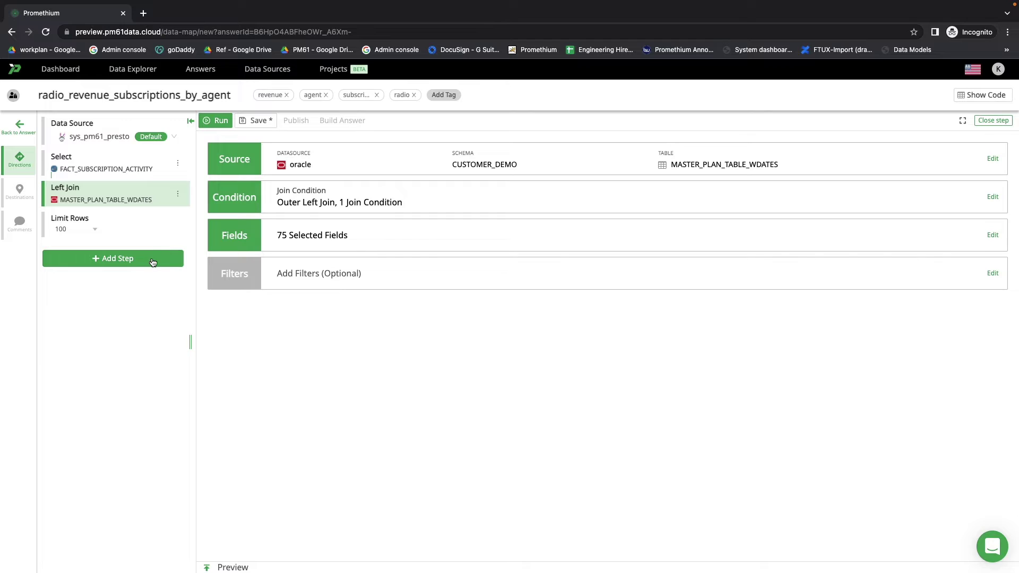
pyautogui.click(251, 121)
pyautogui.click(139, 263)
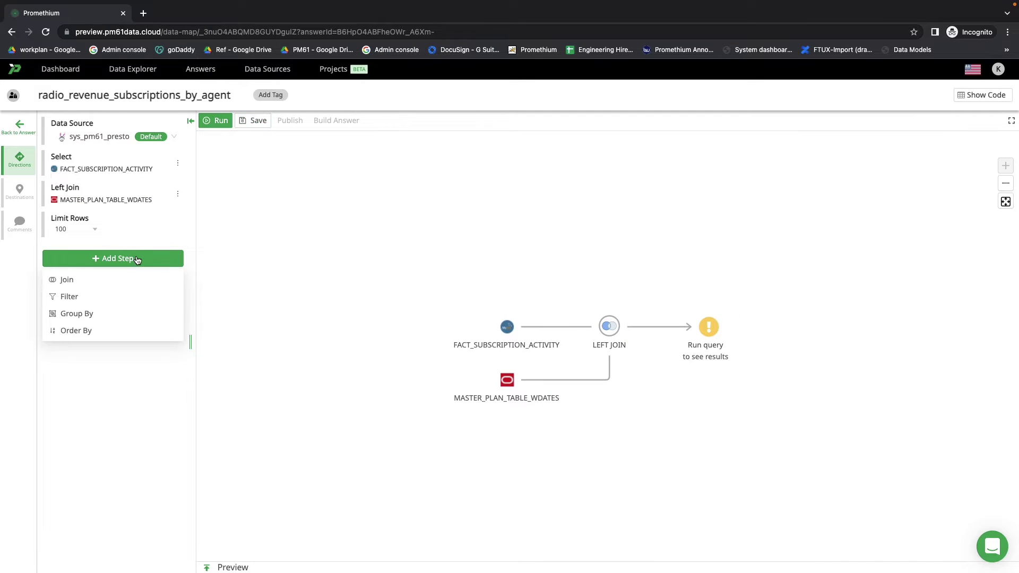
pyautogui.click(121, 285)
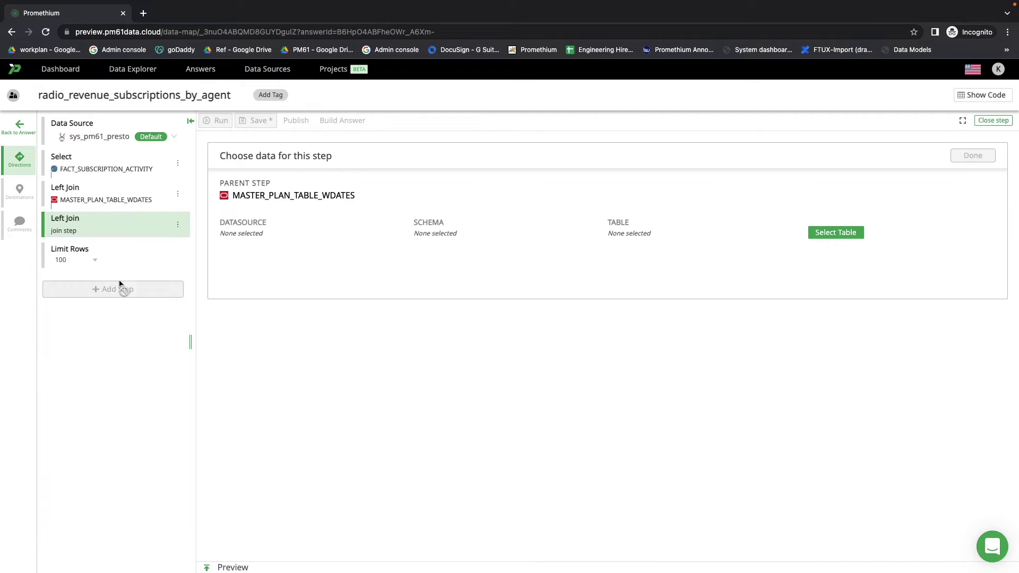
# Step: Search the tables for "agent", sort them by Reasoner Score and filter to endorsed items only
pyautogui.click(820, 234)
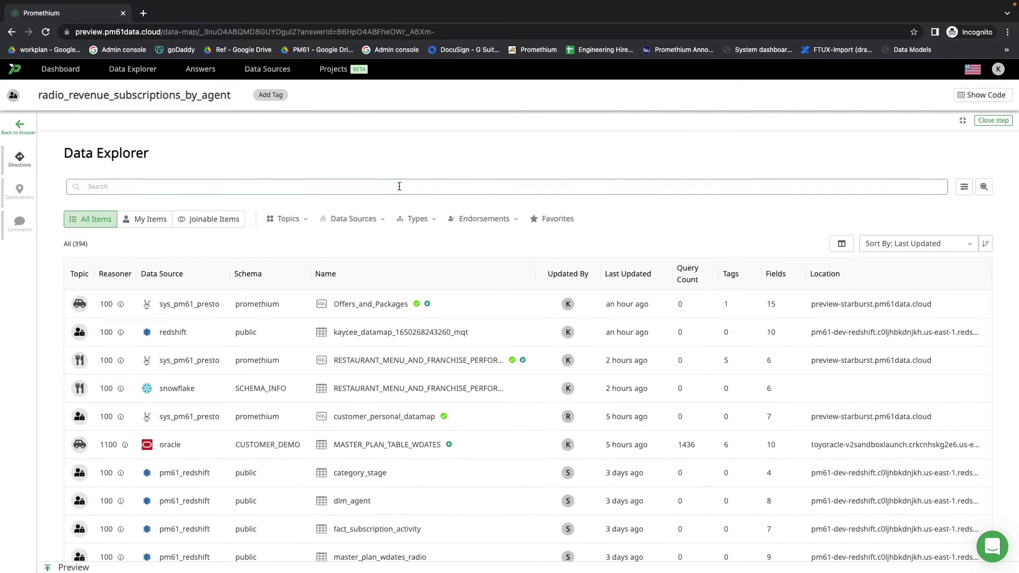
pyautogui.click(693, 185)
pyautogui.write('agent')
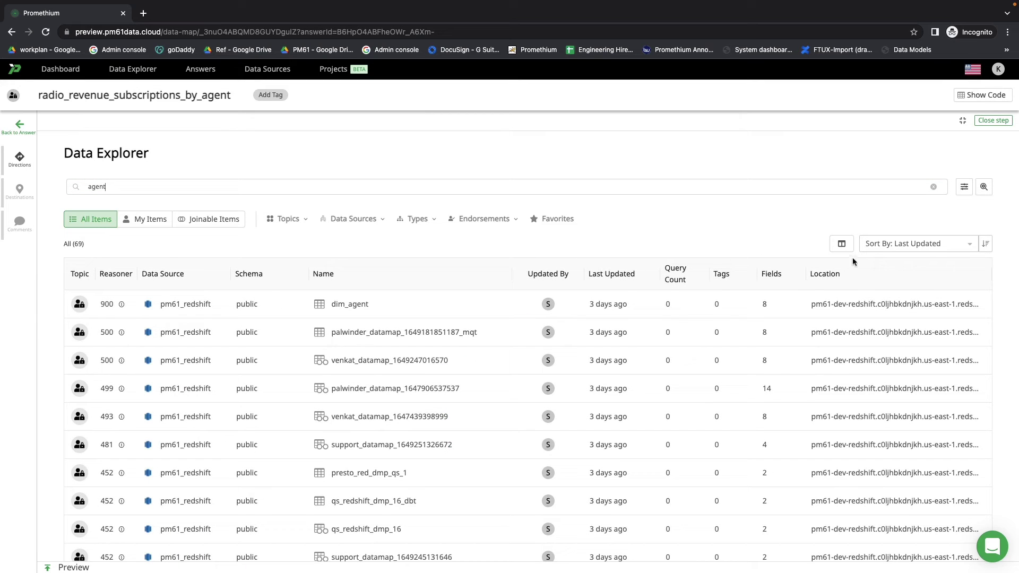
pyautogui.click(874, 245)
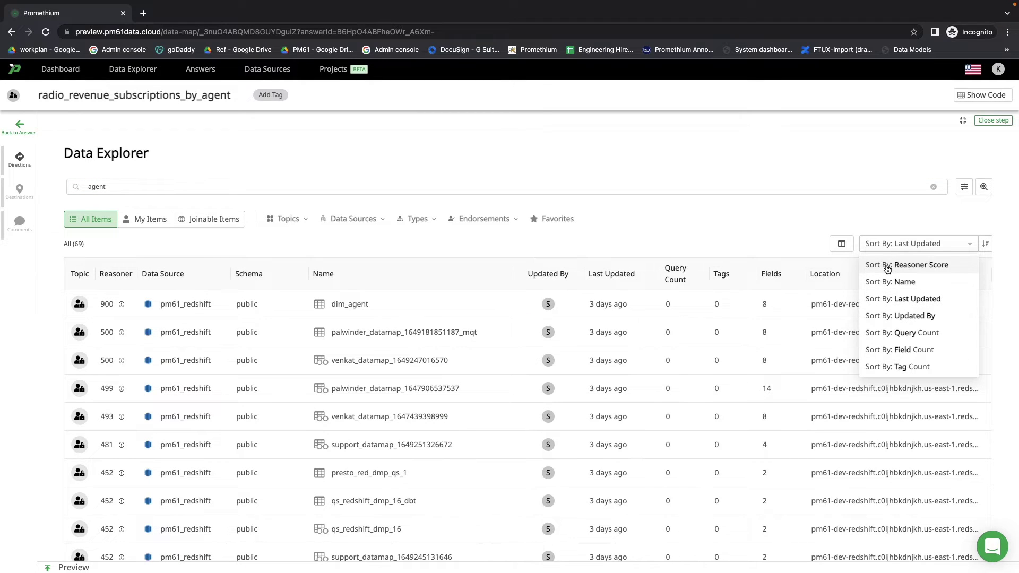
pyautogui.click(884, 264)
pyautogui.click(483, 219)
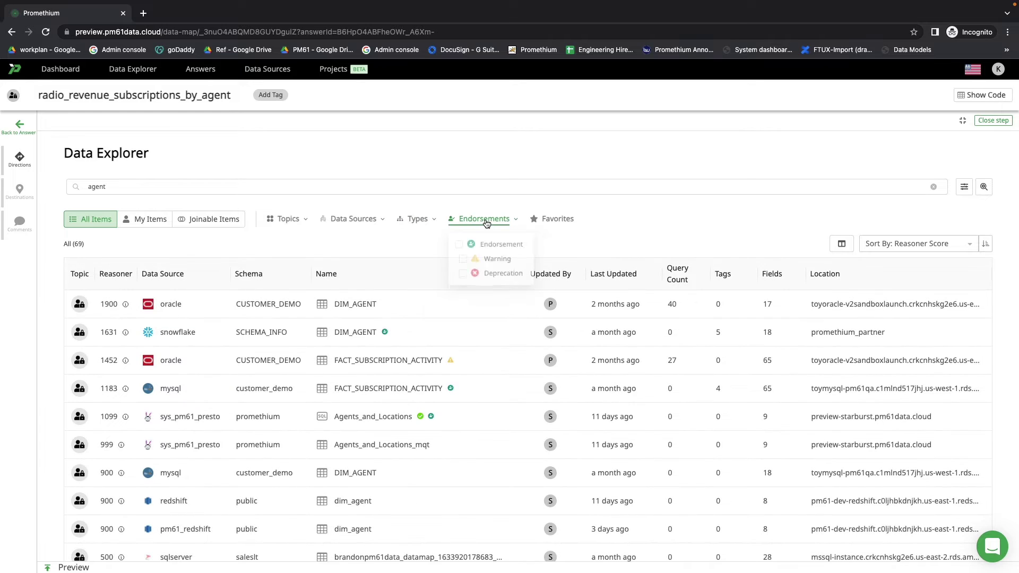
pyautogui.click(459, 246)
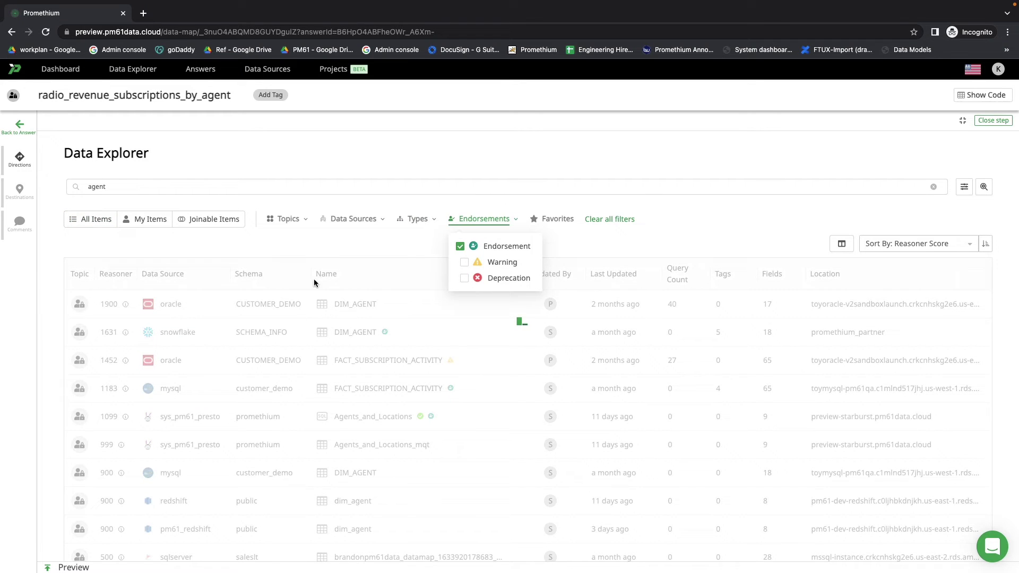
pyautogui.click(322, 410)
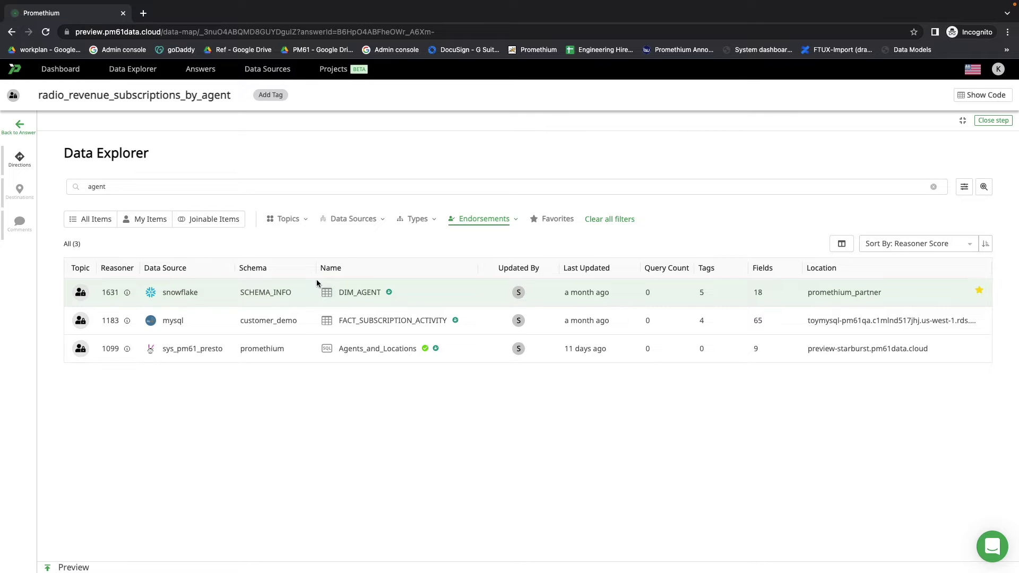
# Step: Examine the sample rows, column definitions and column tags of the snowflake table DIM_AGENT
pyautogui.click(344, 291)
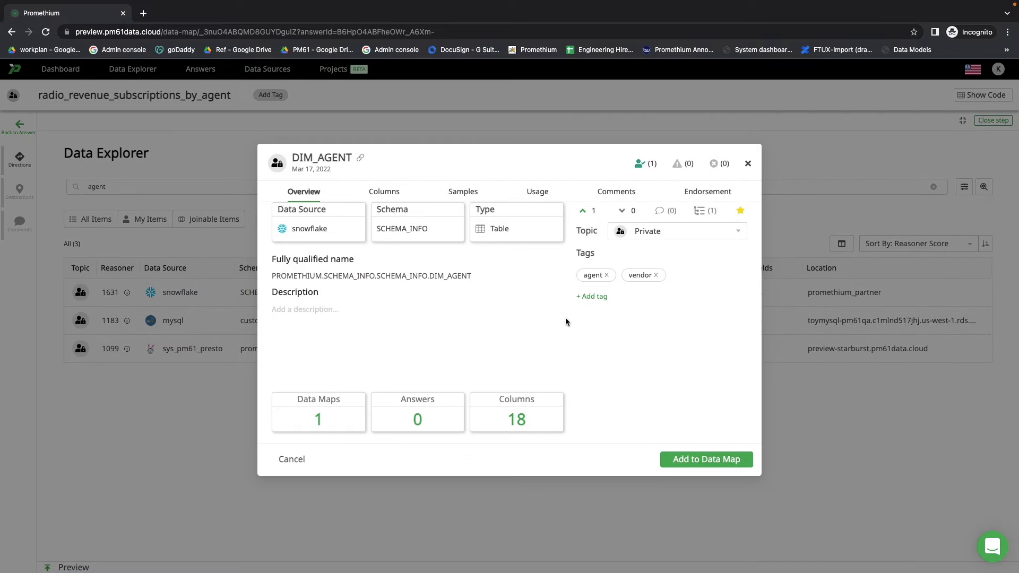
pyautogui.click(460, 193)
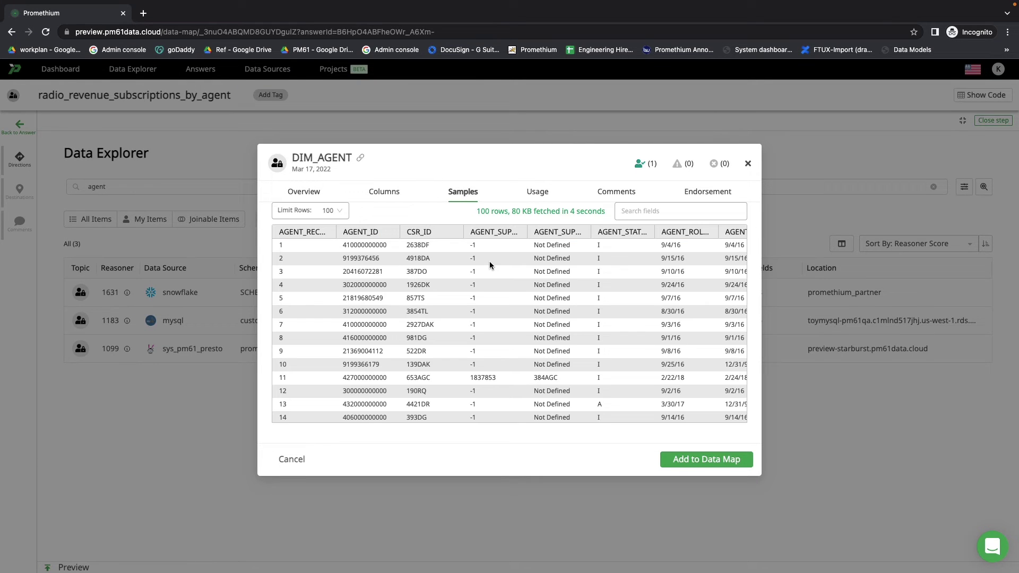
pyautogui.scroll(-6, 498, 358)
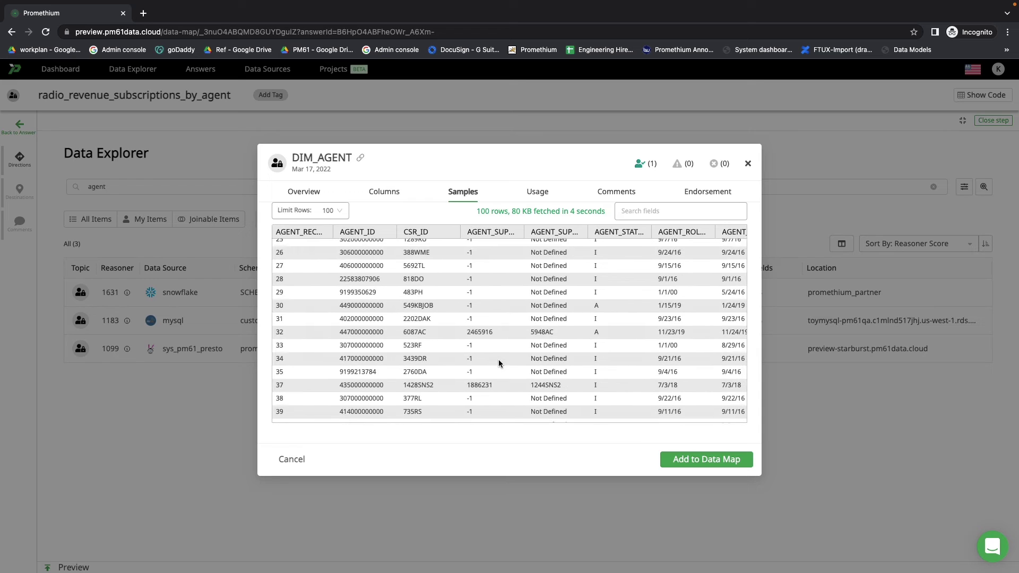
pyautogui.hscroll(3, 498, 359)
pyautogui.click(387, 198)
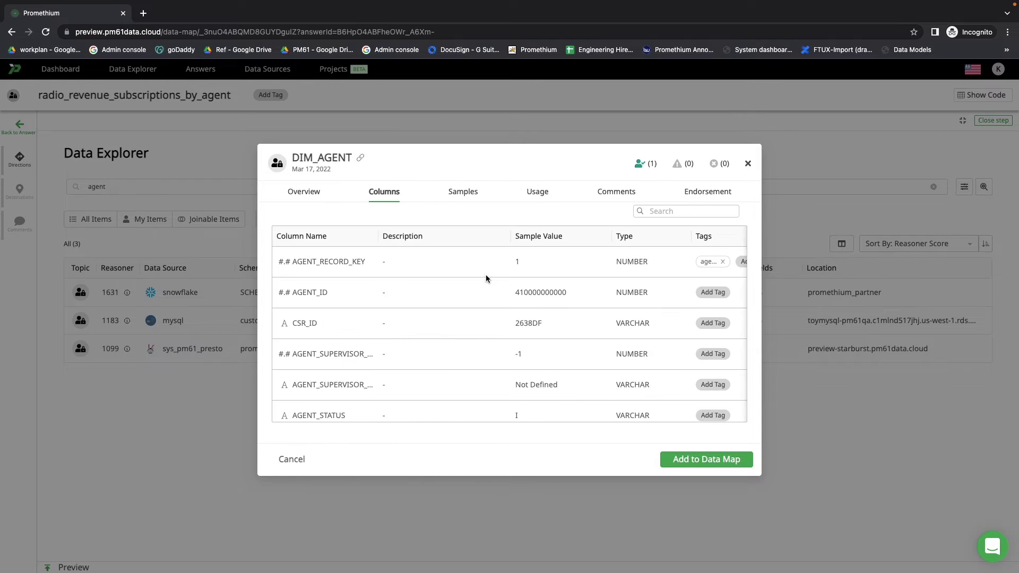
pyautogui.scroll(-3, 638, 352)
pyautogui.scroll(3, 636, 352)
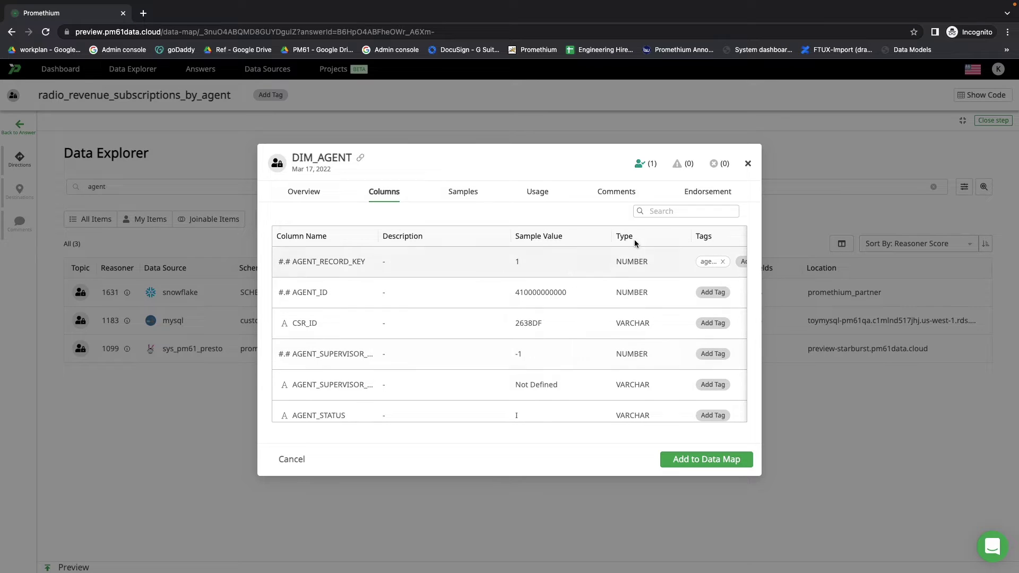
pyautogui.hscroll(1, 630, 330)
pyautogui.hscroll(2, 629, 330)
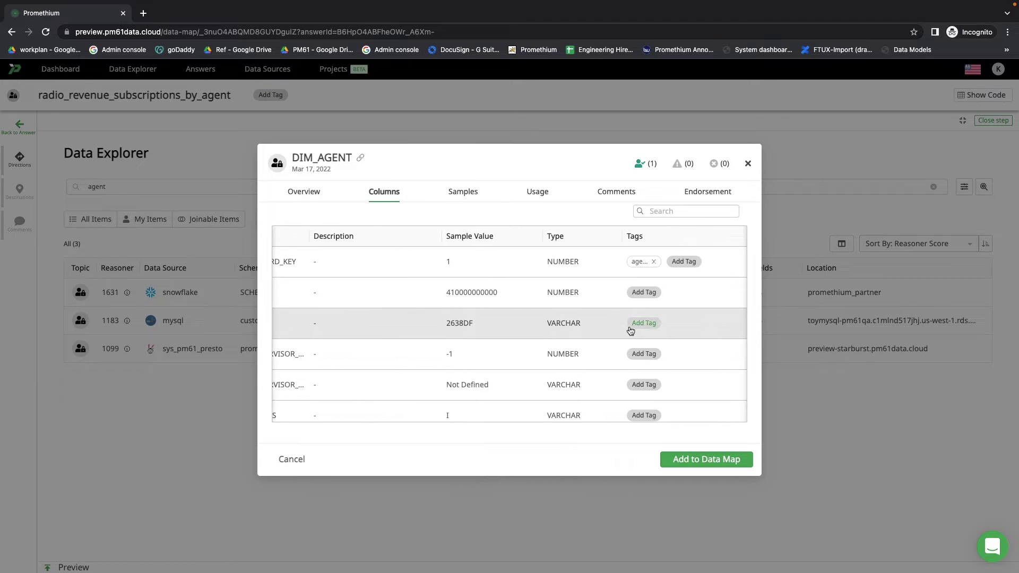
pyautogui.hscroll(-3, 629, 327)
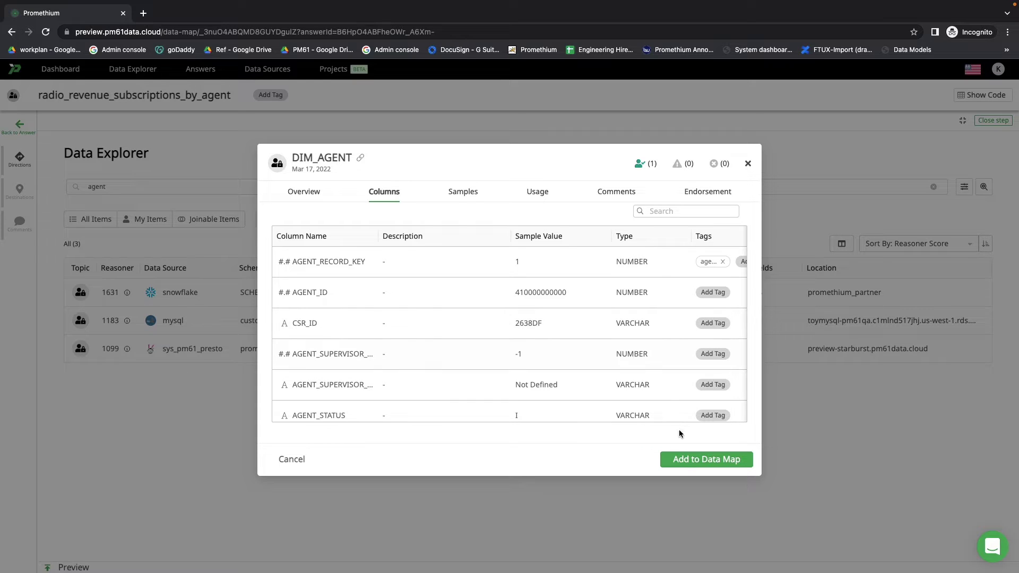
# Step: Add DIM_AGENT to the data map and define its left outer join key as AGN_KEY = AGENT_RECORD_KEY
pyautogui.click(691, 461)
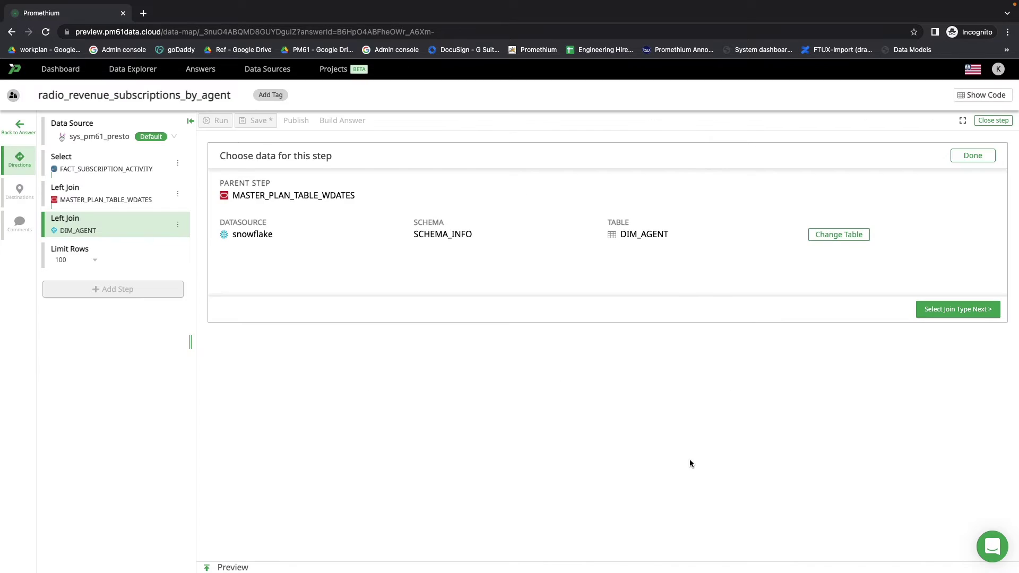
pyautogui.click(963, 311)
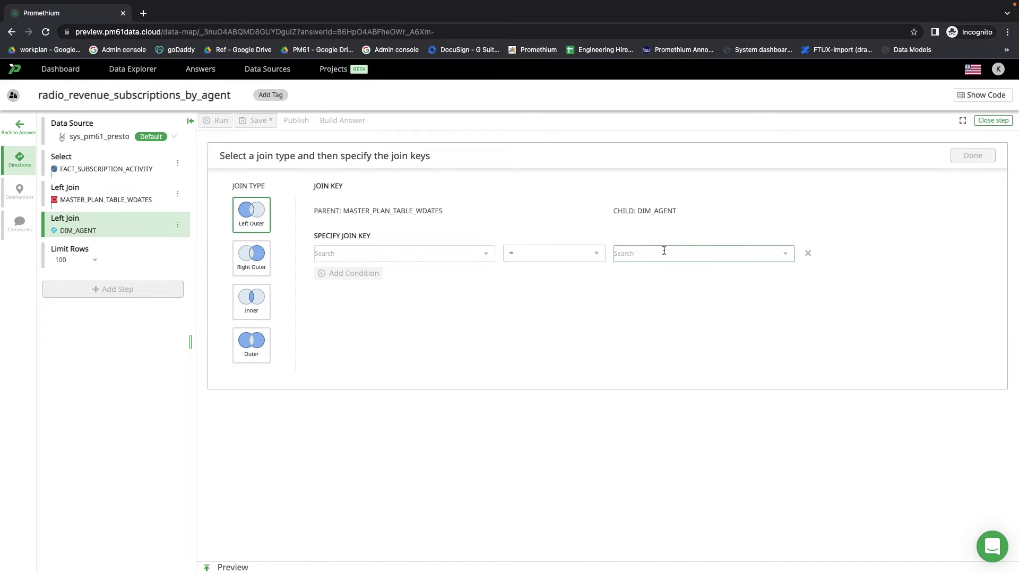
pyautogui.click(639, 258)
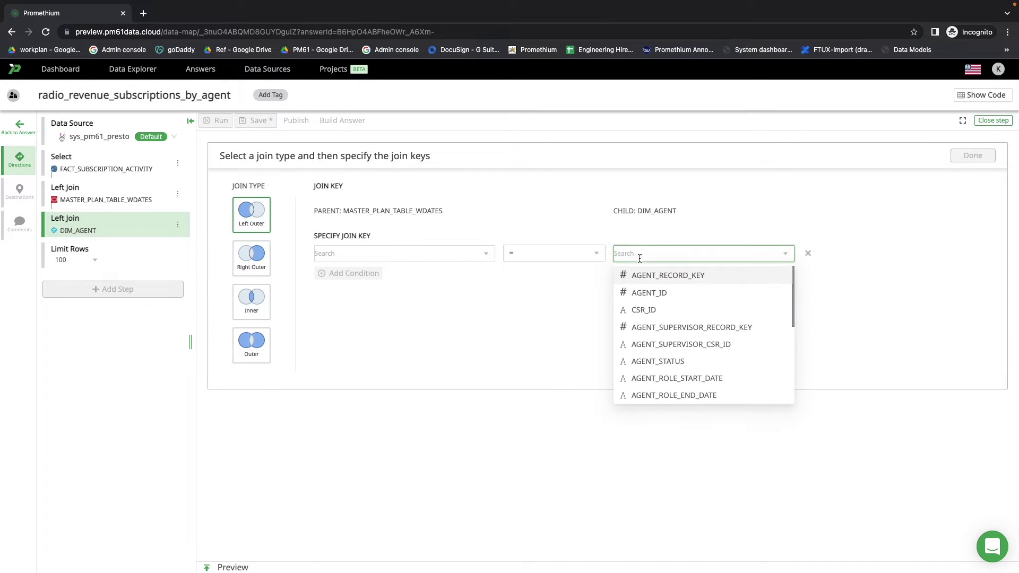
pyautogui.click(404, 254)
pyautogui.click(698, 251)
pyautogui.click(675, 292)
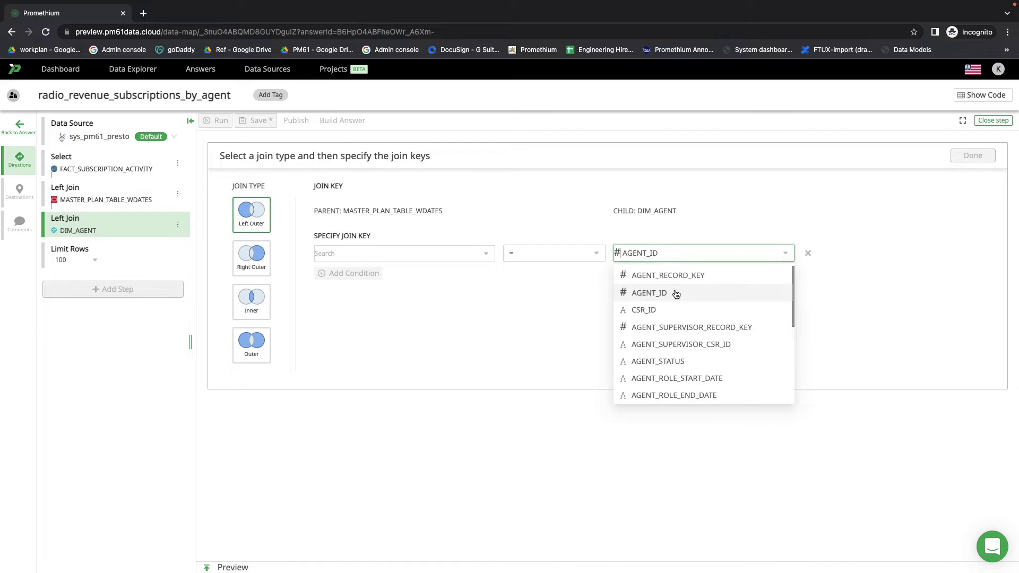
pyautogui.click(428, 254)
pyautogui.write('ag')
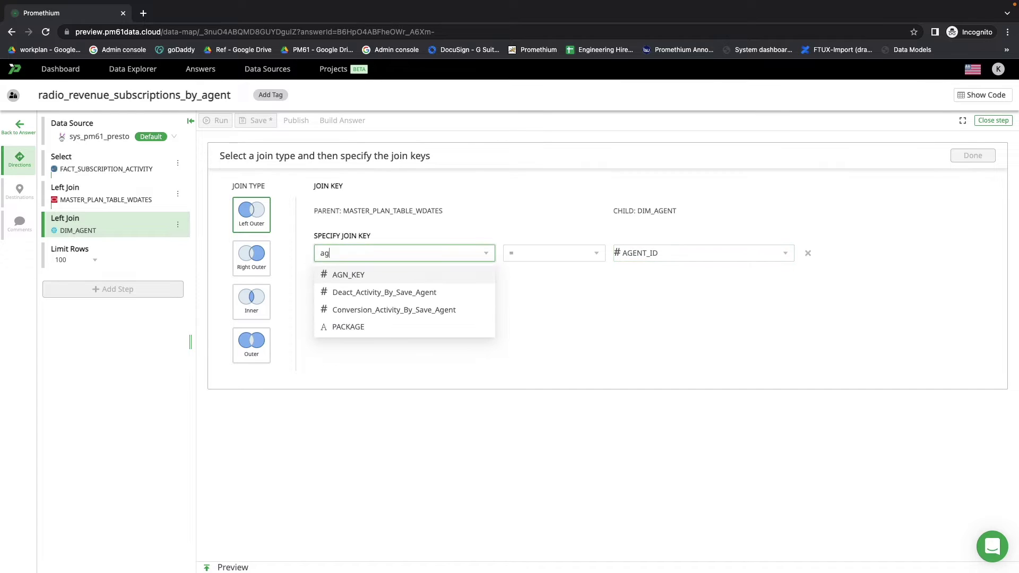
pyautogui.click(411, 275)
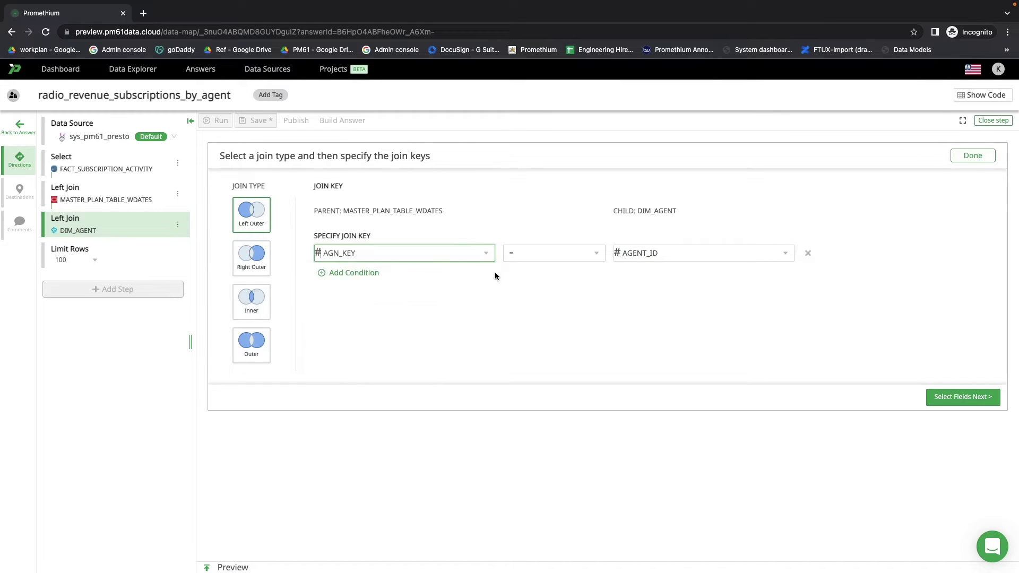
pyautogui.click(686, 253)
pyautogui.click(688, 276)
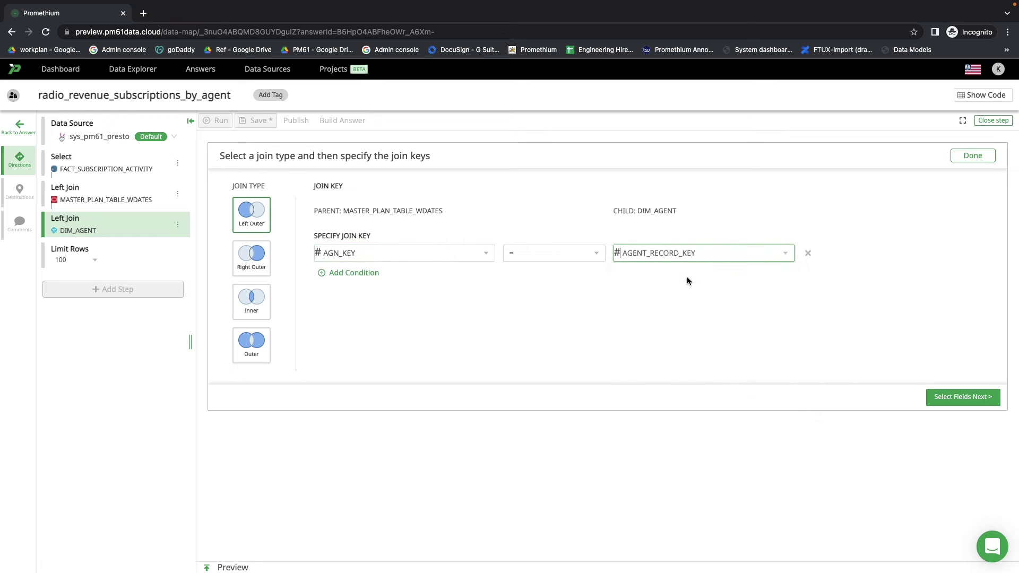
# Step: Include all fields of the child table DIM_AGENT in the join and save the data map
pyautogui.click(963, 397)
pyautogui.click(223, 209)
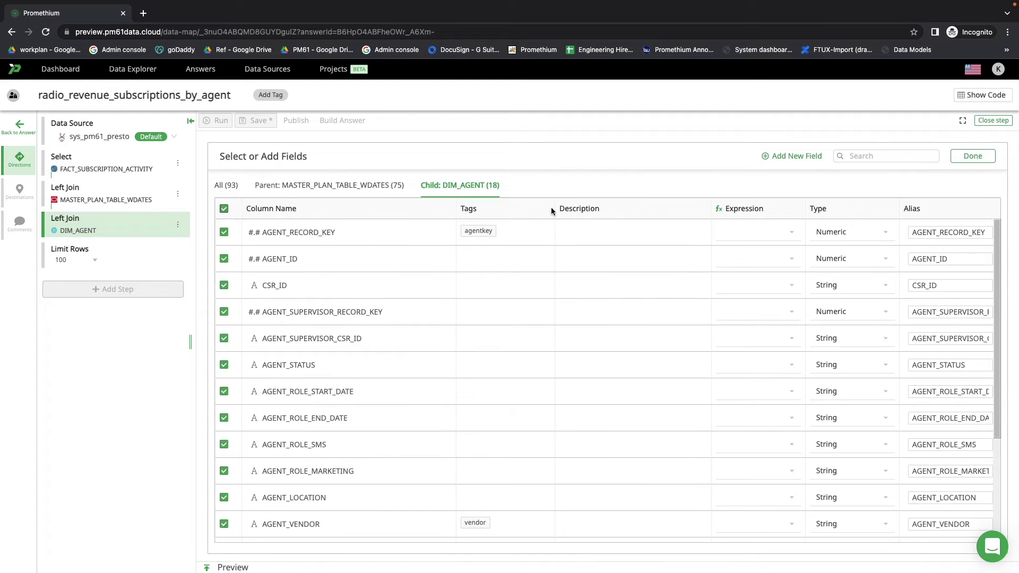
pyautogui.click(974, 157)
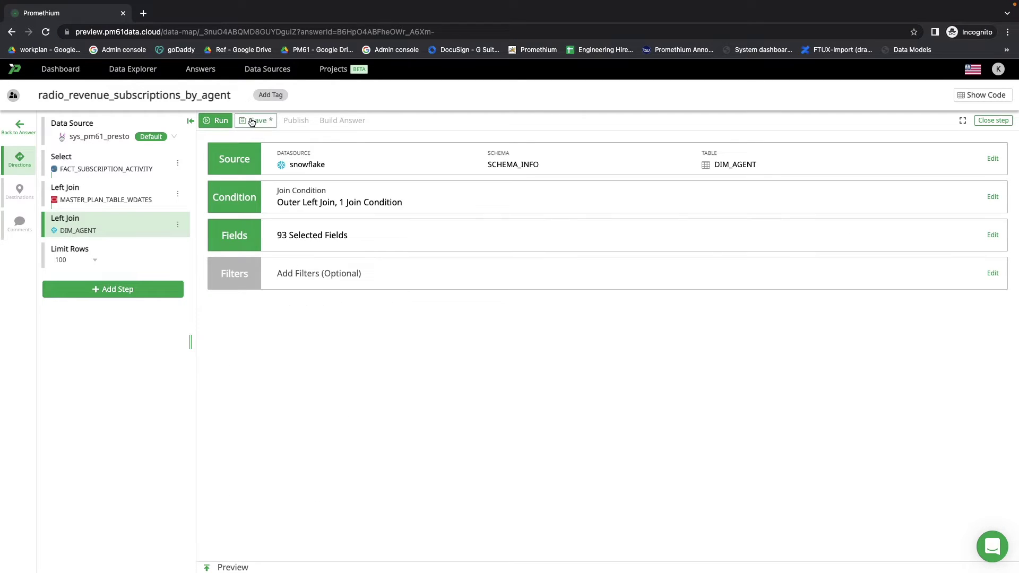
pyautogui.click(252, 121)
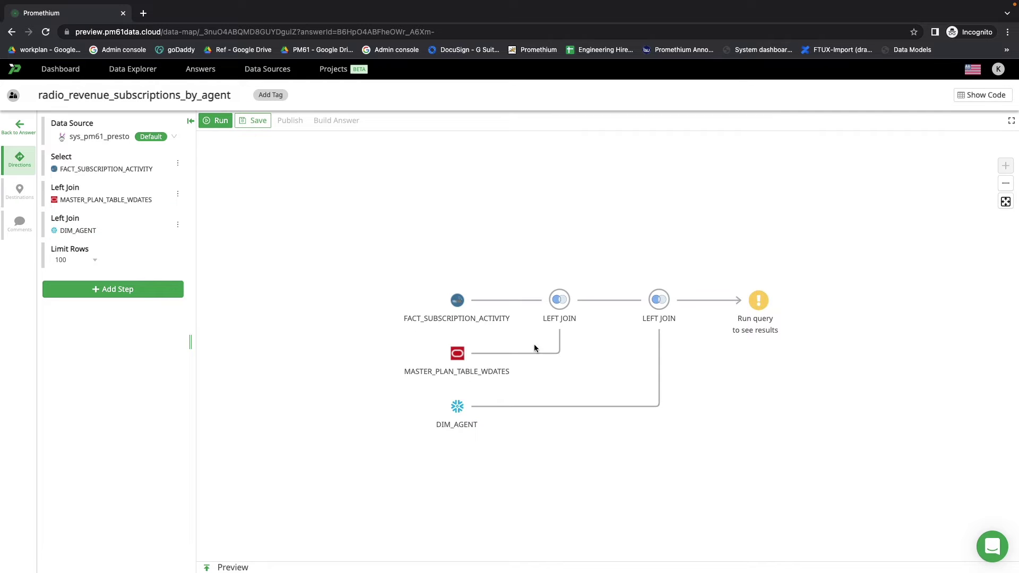
# Step: Run the data map query, enlarge the results preview and examine the joined columns through to the agent fields
pyautogui.click(217, 122)
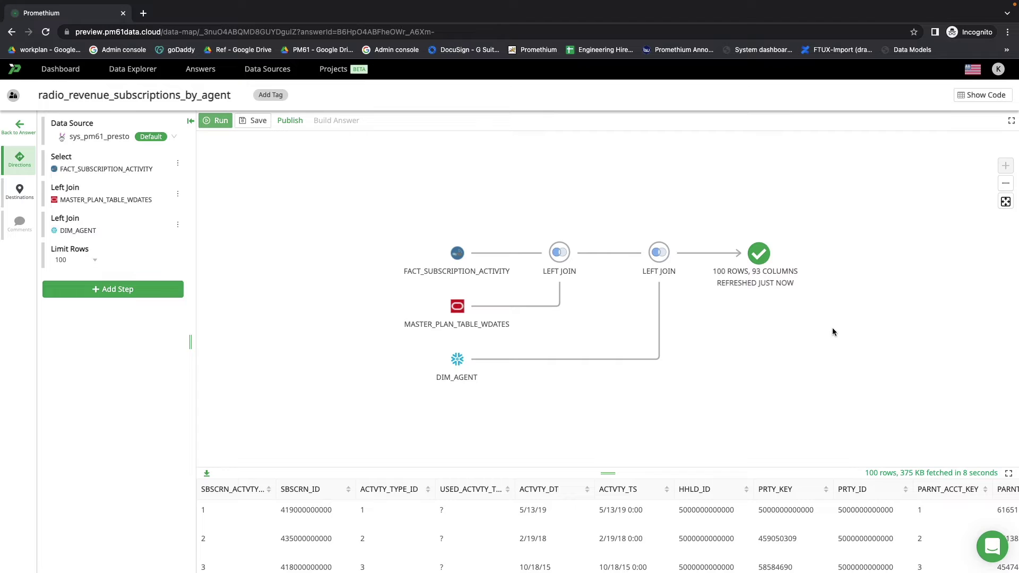
pyautogui.moveTo(608, 475); pyautogui.dragTo(627, 403)
pyautogui.hscroll(2, 801, 498)
pyautogui.hscroll(15, 800, 497)
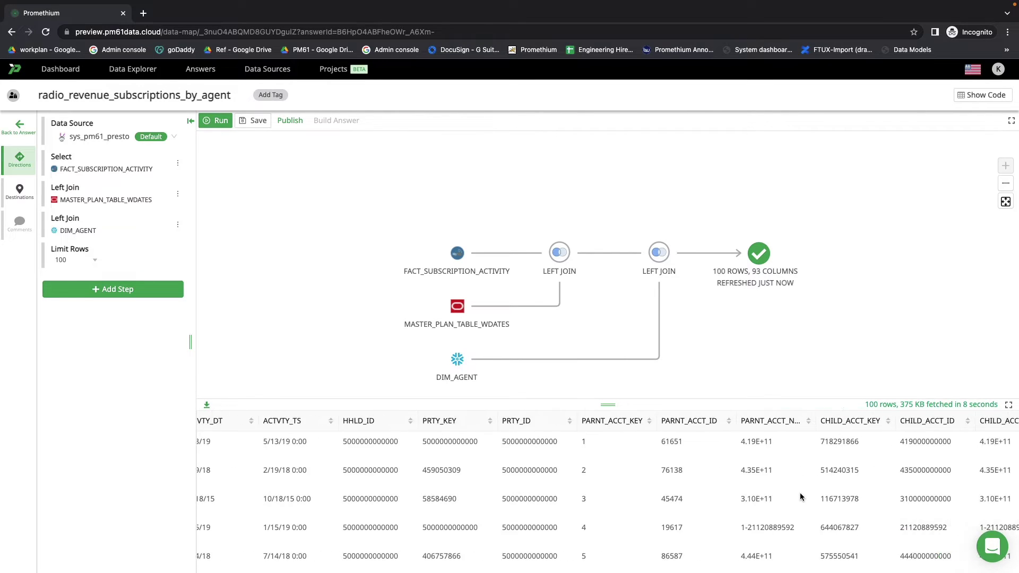
pyautogui.hscroll(20, 801, 497)
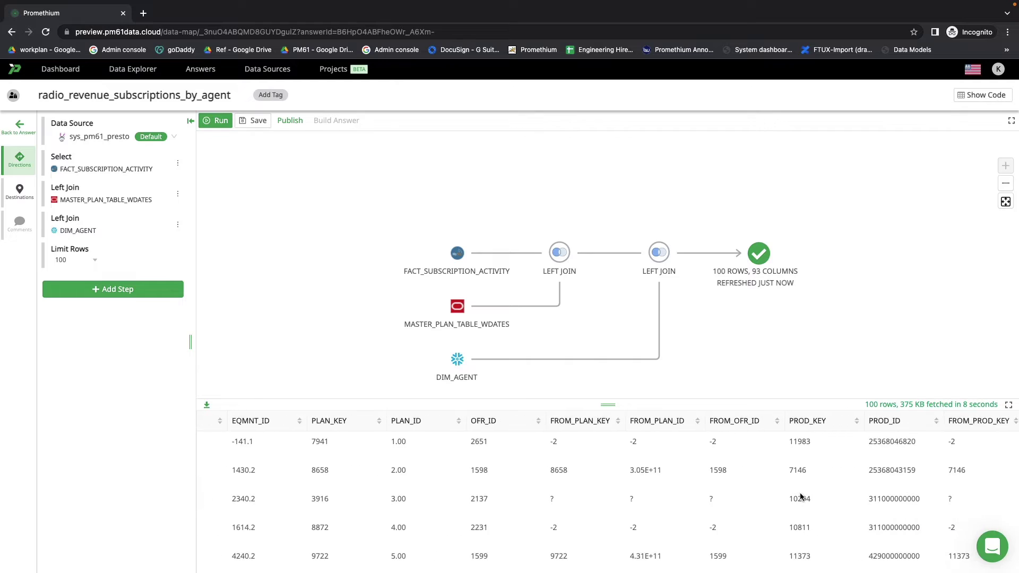
pyautogui.hscroll(20, 800, 497)
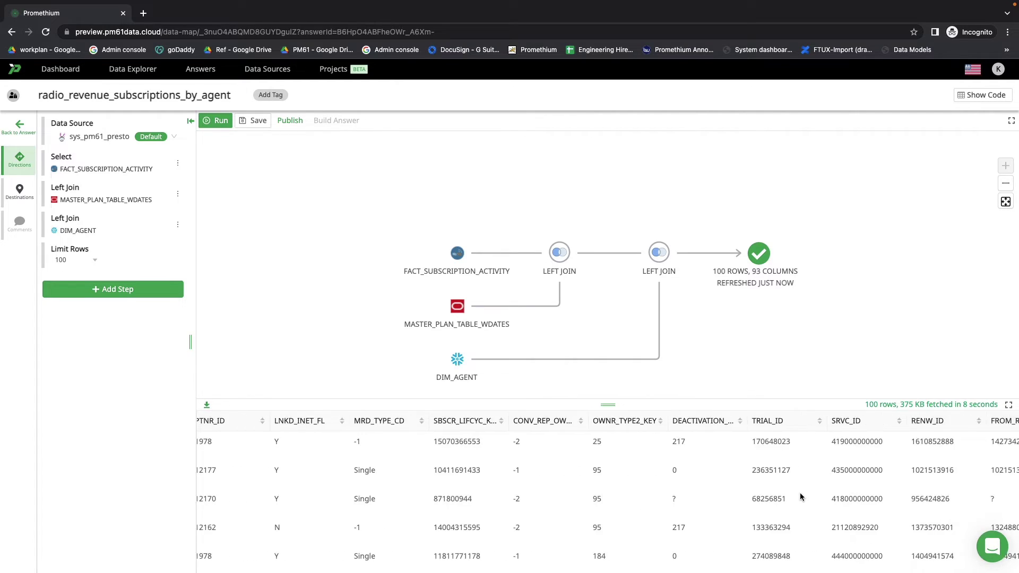
pyautogui.hscroll(20, 800, 497)
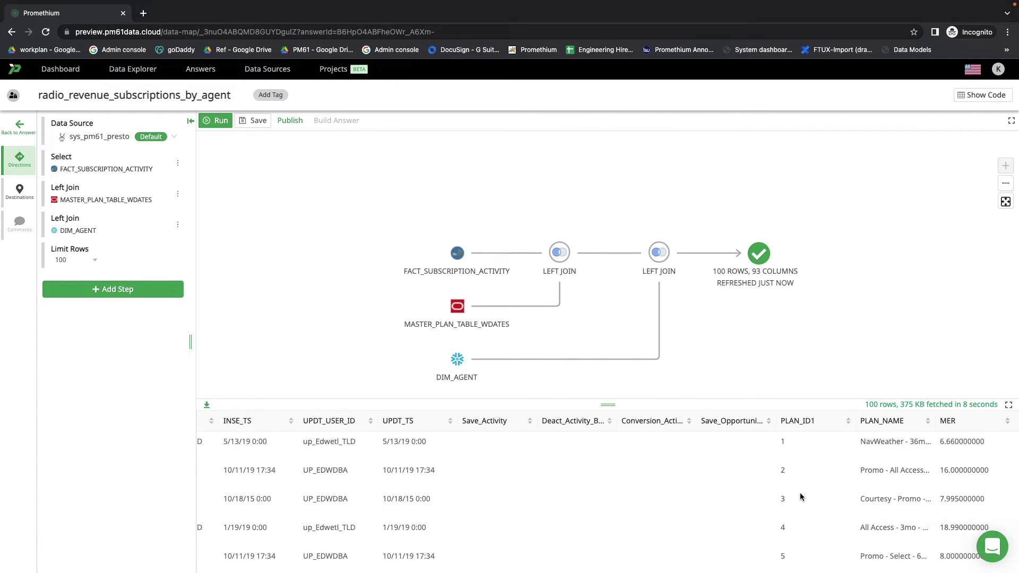
pyautogui.hscroll(20, 800, 496)
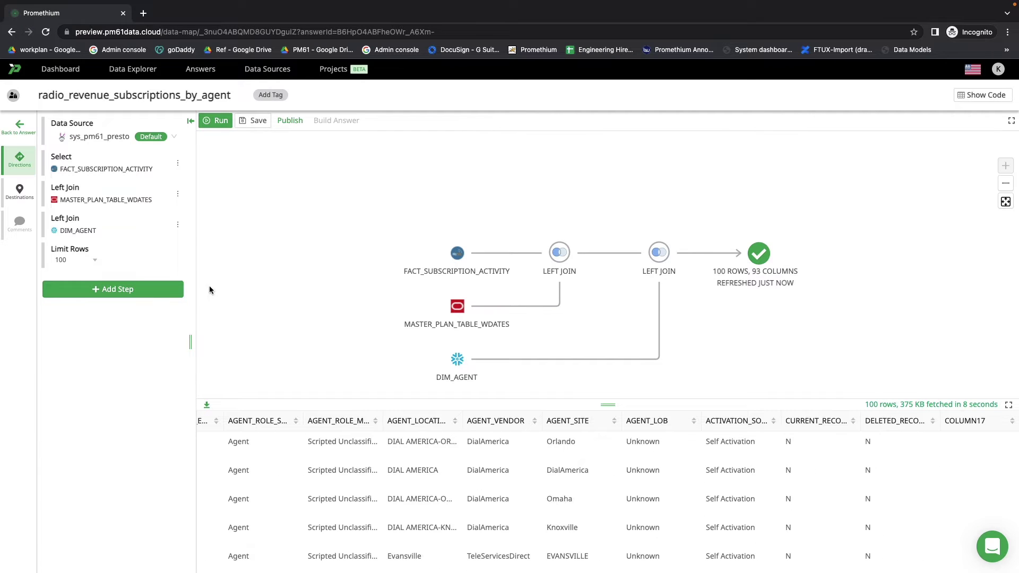
# Step: Set the row limit to 750 and rerun the data map query
pyautogui.click(95, 264)
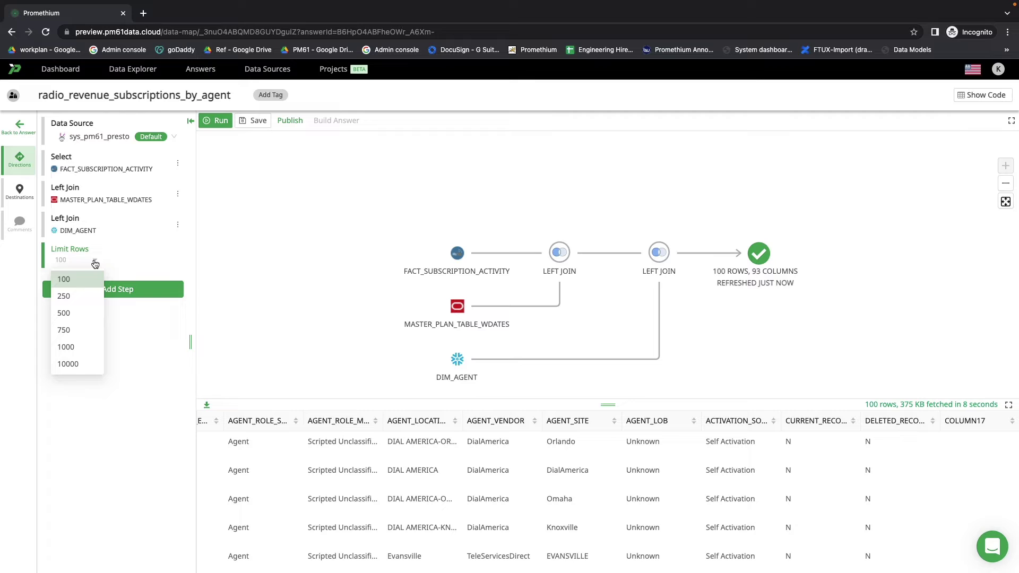
pyautogui.click(74, 331)
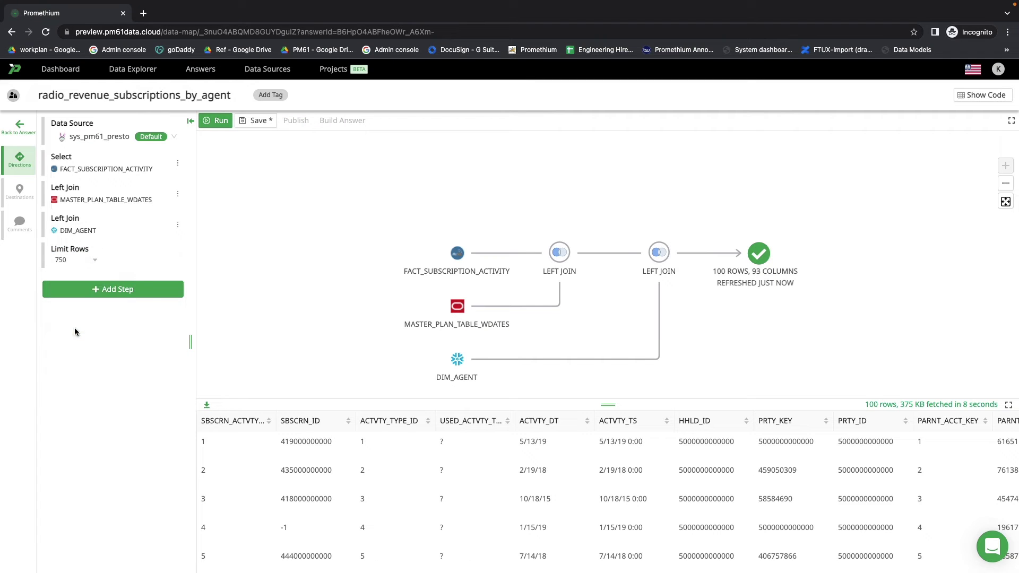
pyautogui.click(217, 120)
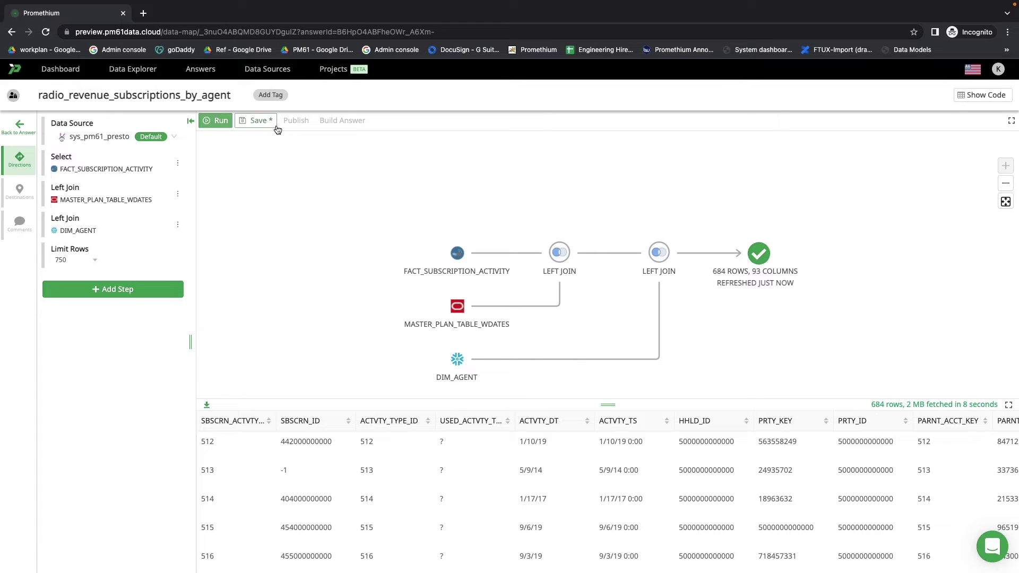
# Step: Save the data map, examine its generated SQL code through to the final row limit, and return to the recipe builder
pyautogui.click(258, 126)
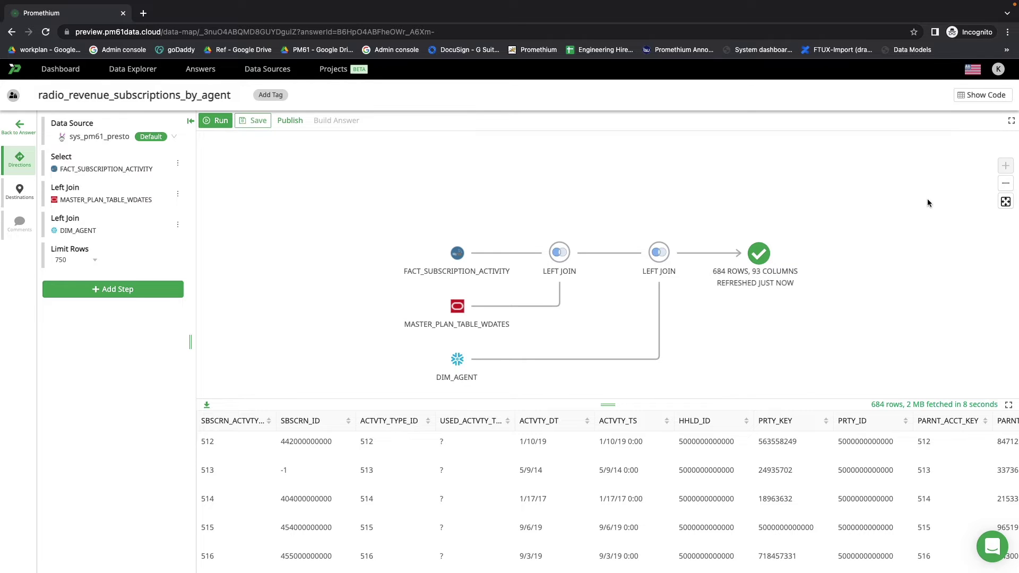
pyautogui.click(976, 101)
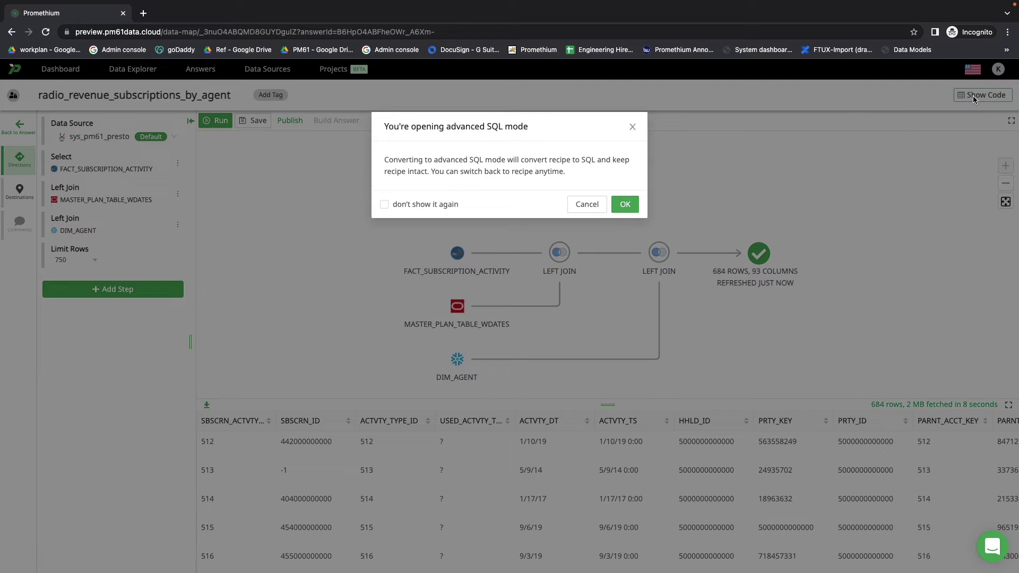
pyautogui.click(632, 206)
pyautogui.scroll(-10, 583, 249)
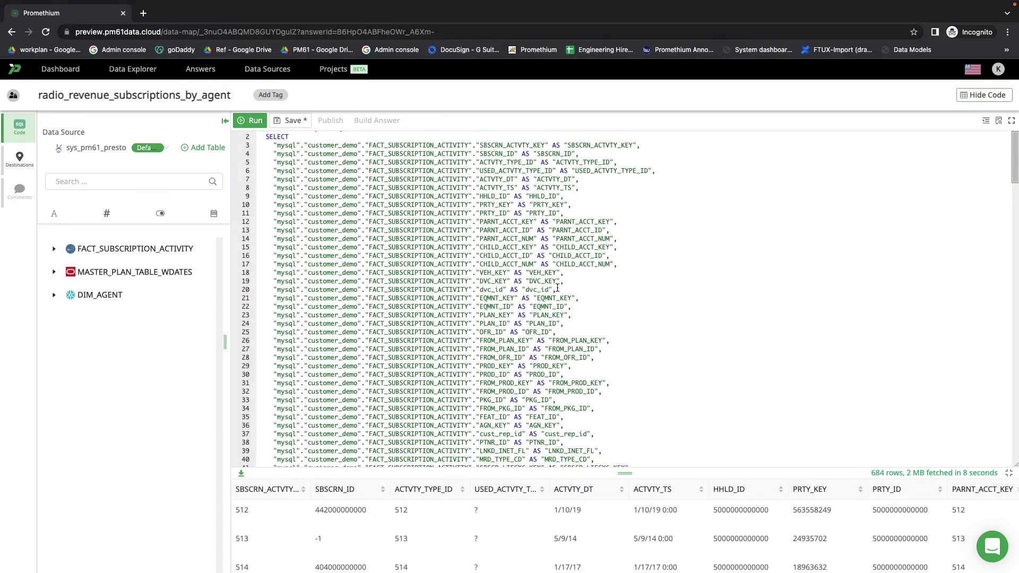
pyautogui.scroll(-5, 557, 288)
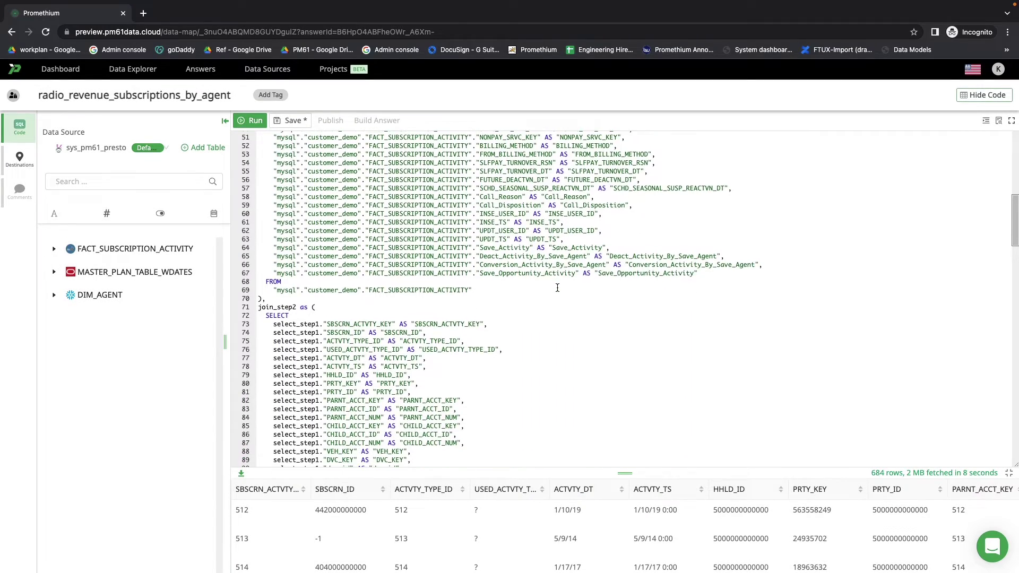
pyautogui.scroll(-15, 557, 288)
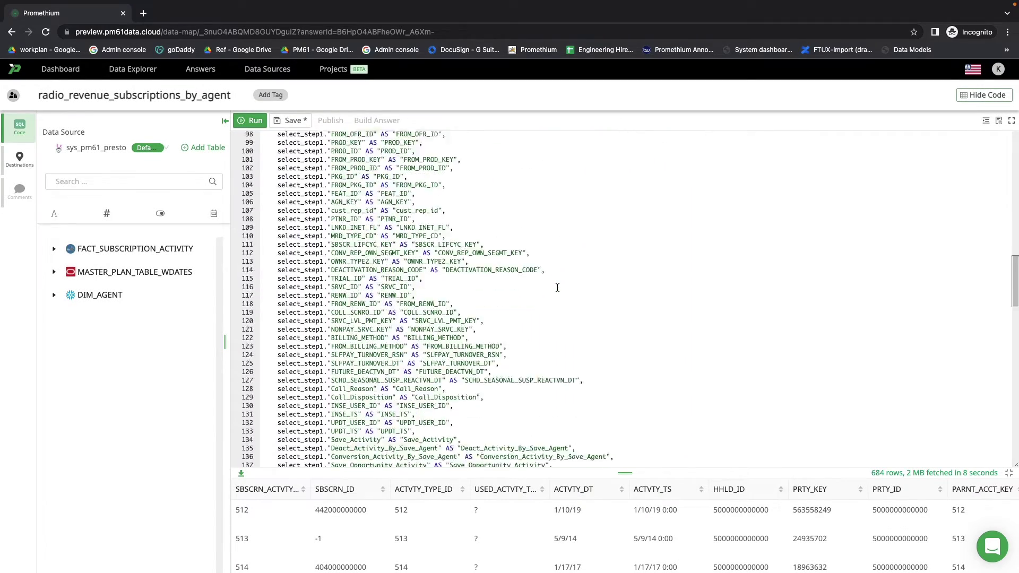
pyautogui.scroll(-17, 557, 287)
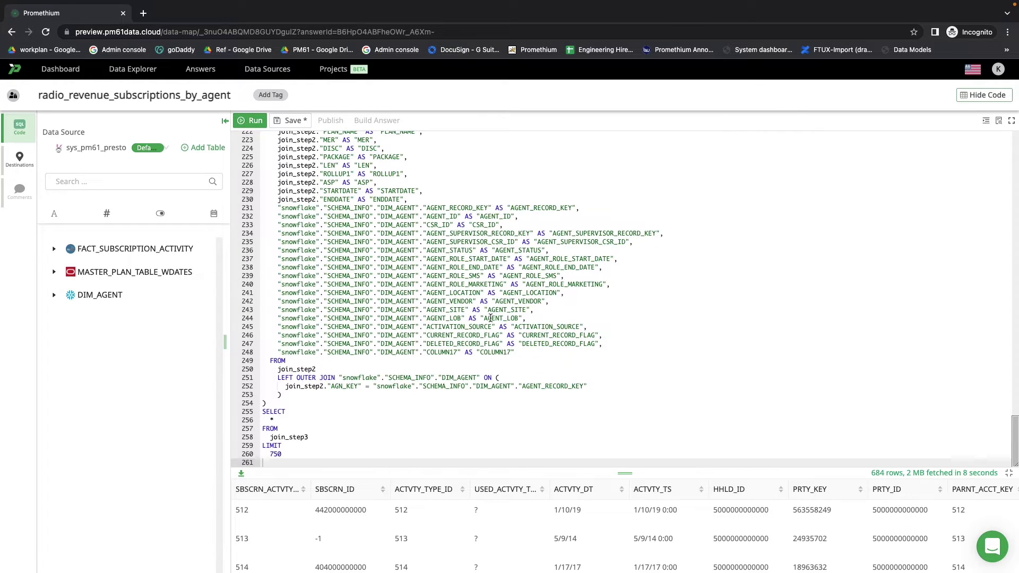
pyautogui.click(981, 94)
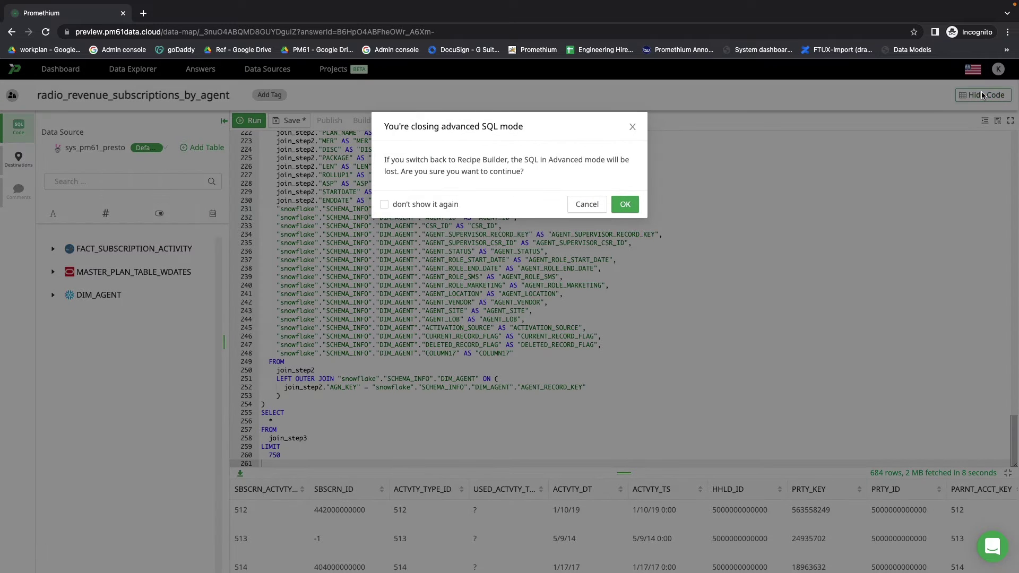
pyautogui.click(626, 204)
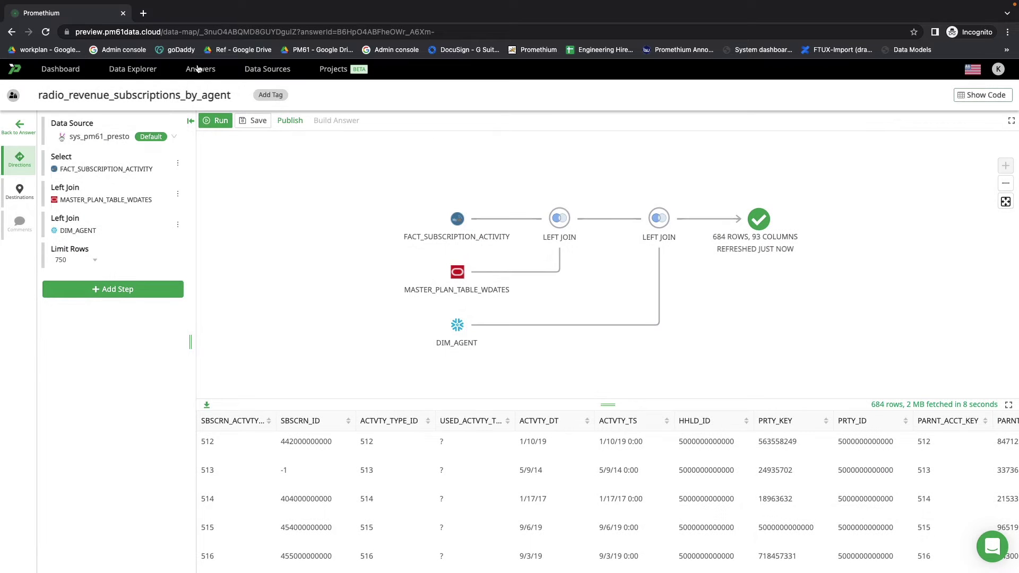
# Step: Publish the data map as a view in the promethium schema of sys_pm61_presto and go to the Data Explorer
pyautogui.click(287, 122)
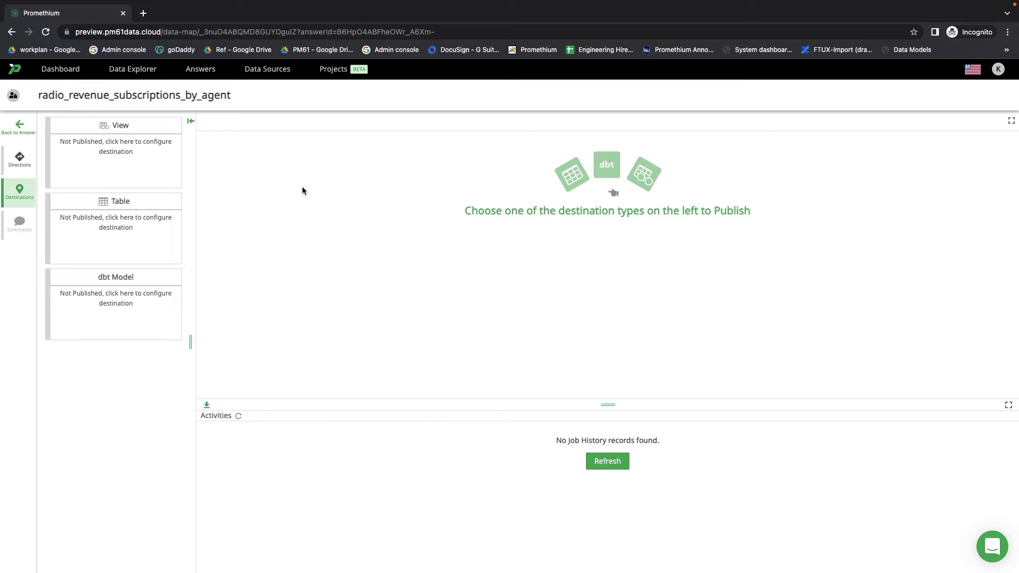
pyautogui.click(122, 166)
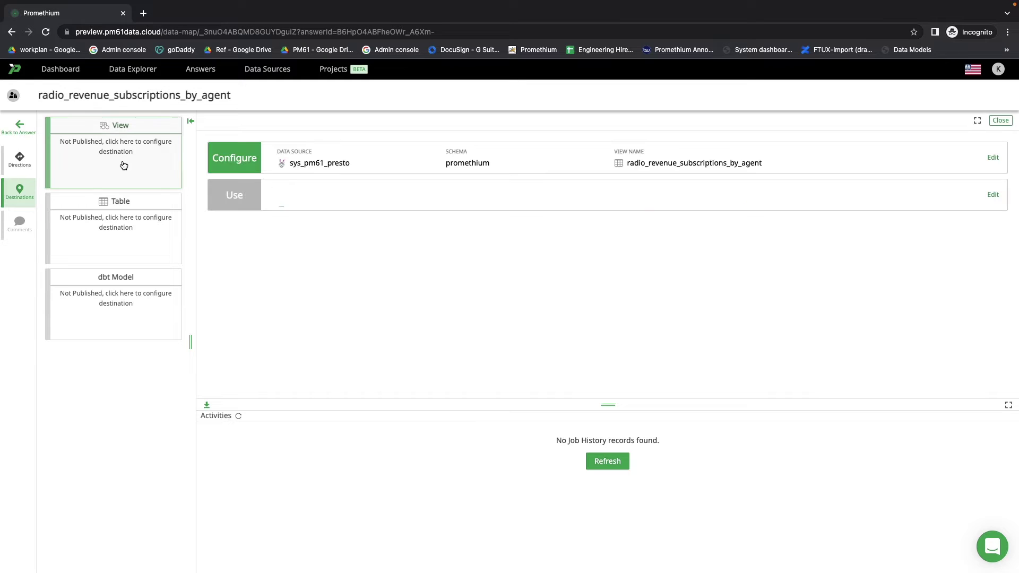
pyautogui.click(425, 174)
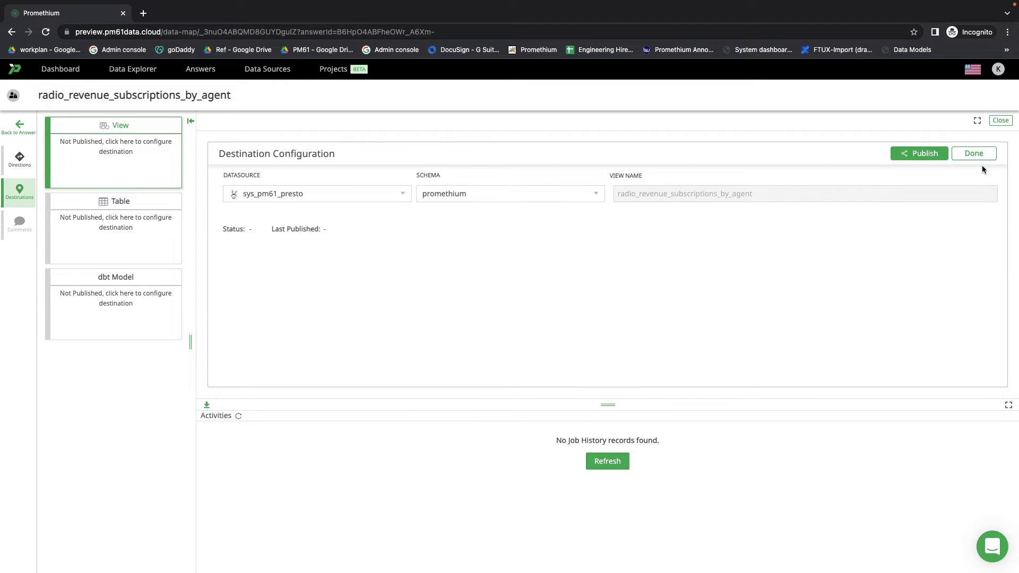
pyautogui.click(939, 154)
pyautogui.click(937, 155)
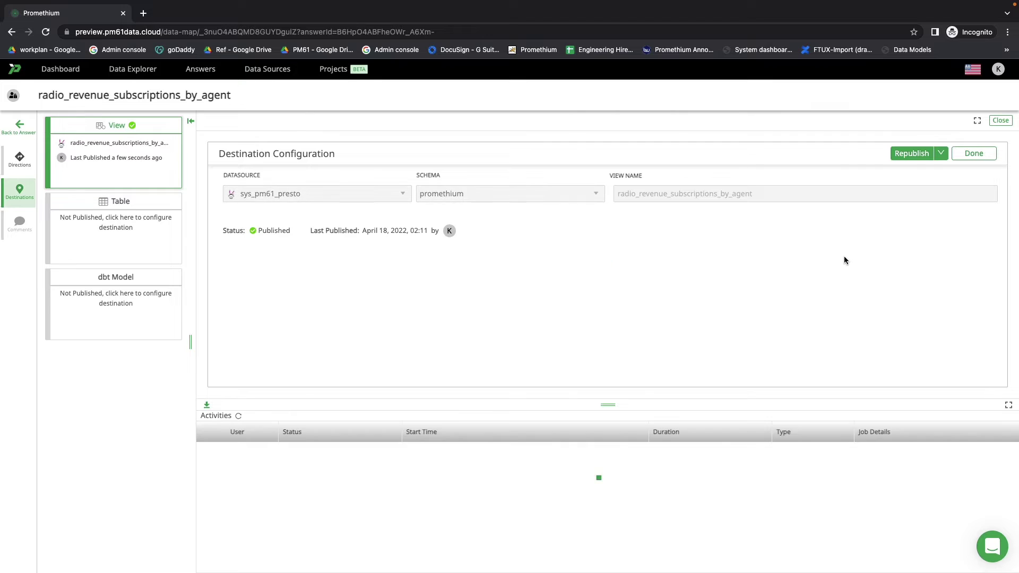
pyautogui.click(973, 154)
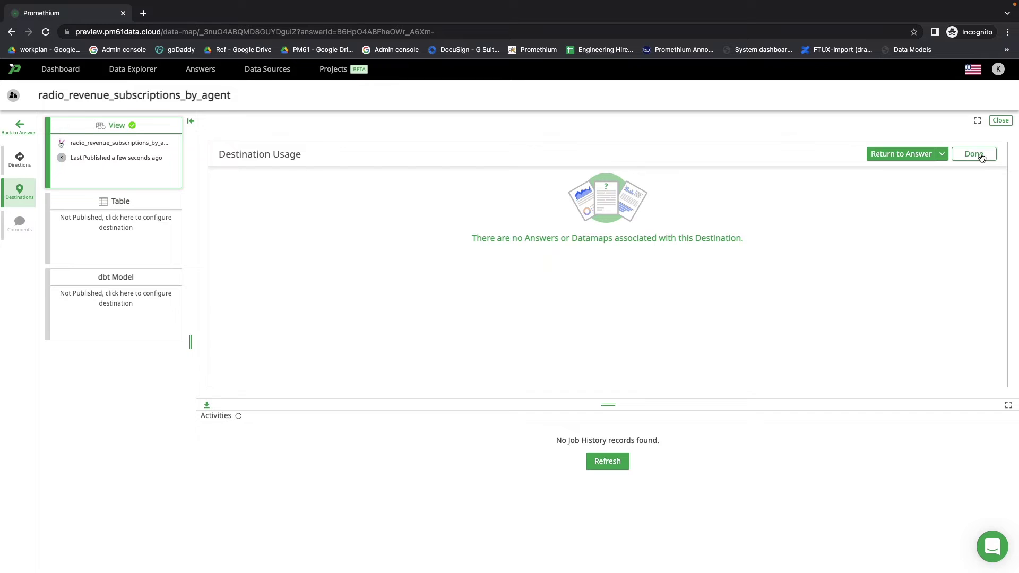
pyautogui.click(980, 155)
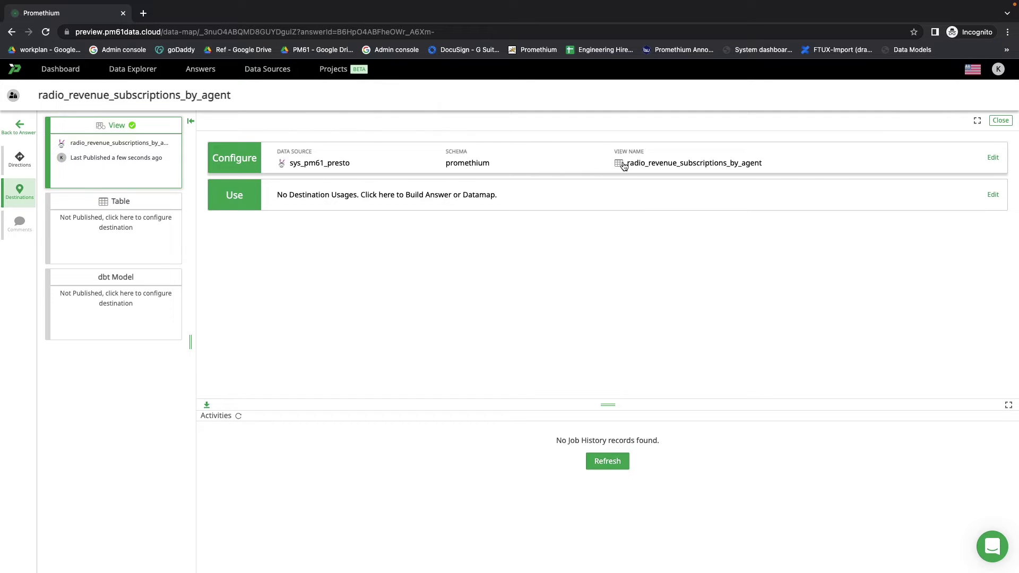
pyautogui.click(133, 71)
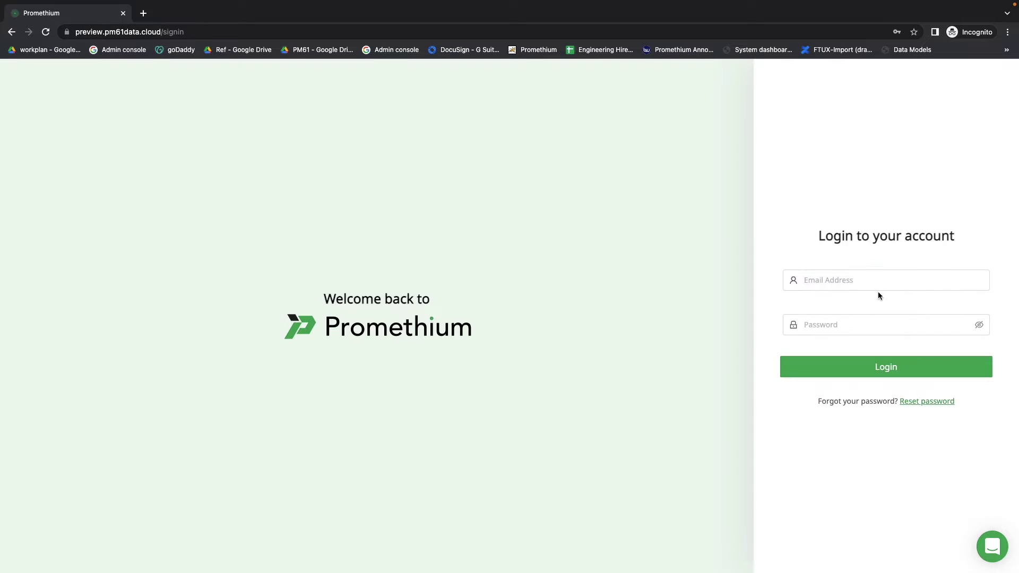
# Step: Log in to the other account with its saved email address and password
pyautogui.click(878, 276)
pyautogui.click(853, 342)
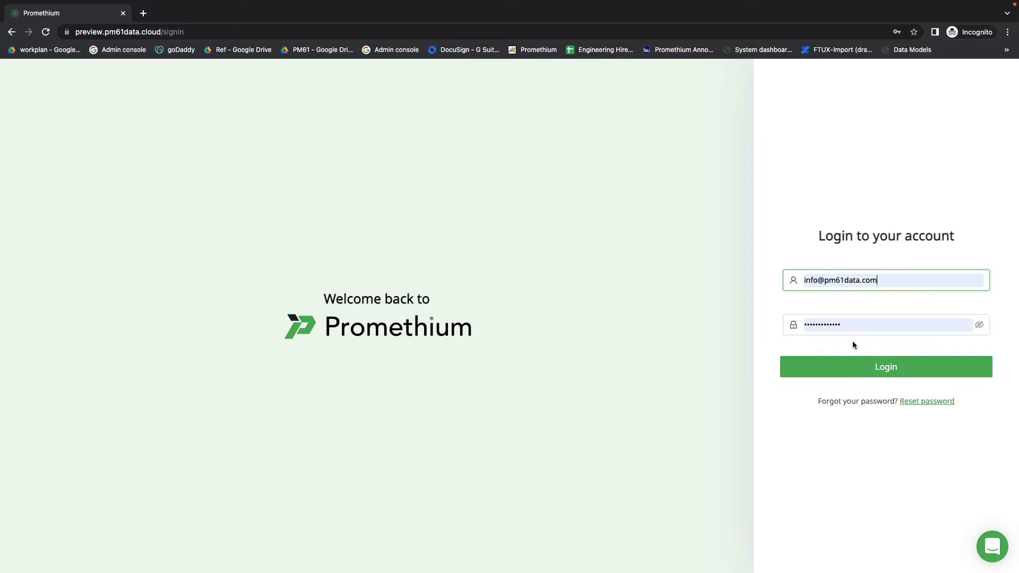
pyautogui.click(849, 366)
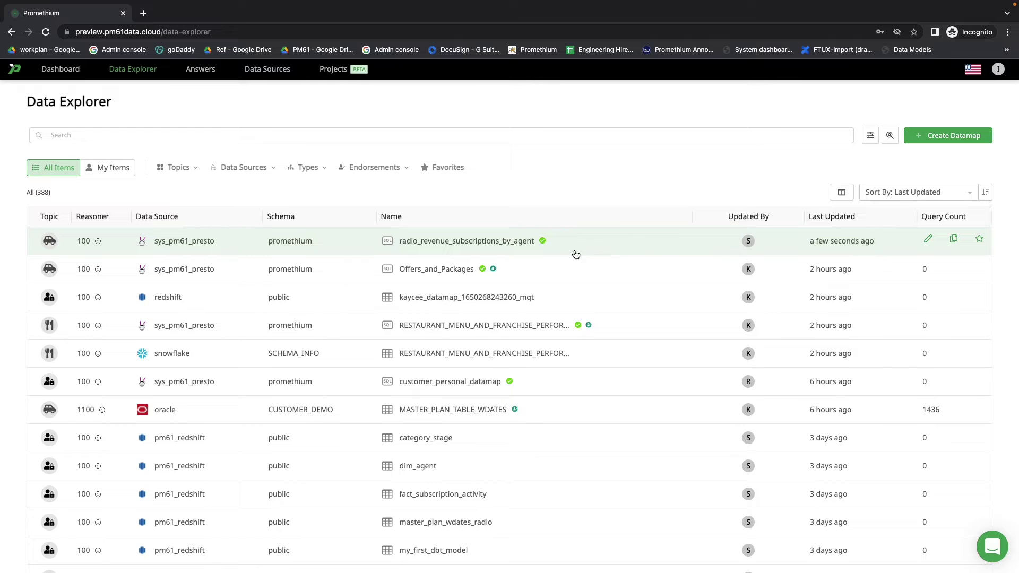
# Step: Open the radio_revenue_subscriptions_by_agent datamap for editing as radio_revenue_subscriptions_by_agent_data_analyst
pyautogui.click(501, 241)
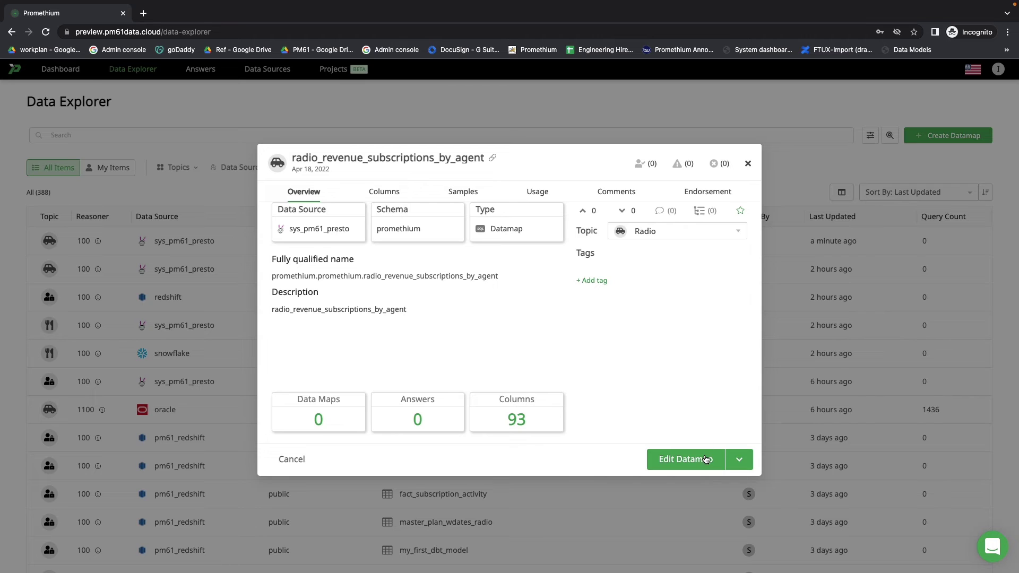
pyautogui.click(705, 459)
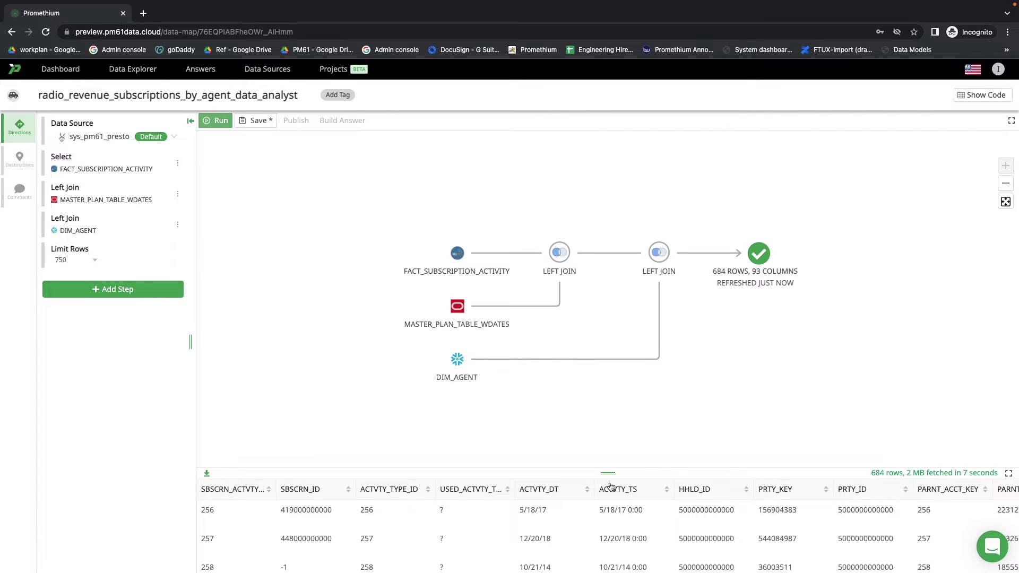
# Step: Examine the agent columns across the rows of the query results for missing agent data
pyautogui.hscroll(10, 667, 527)
pyautogui.hscroll(15, 667, 532)
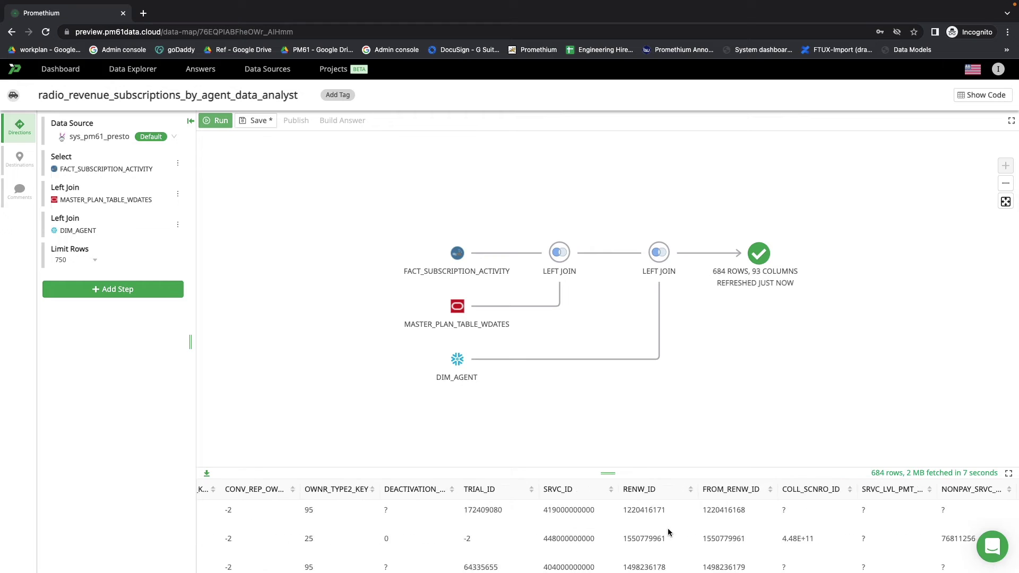
pyautogui.hscroll(15, 668, 532)
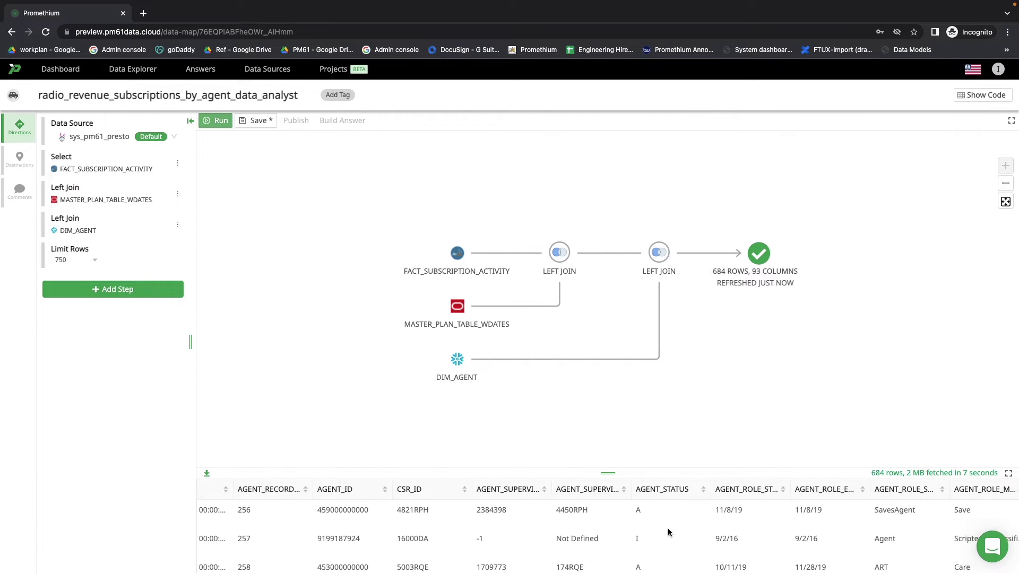
pyautogui.scroll(-3, 669, 533)
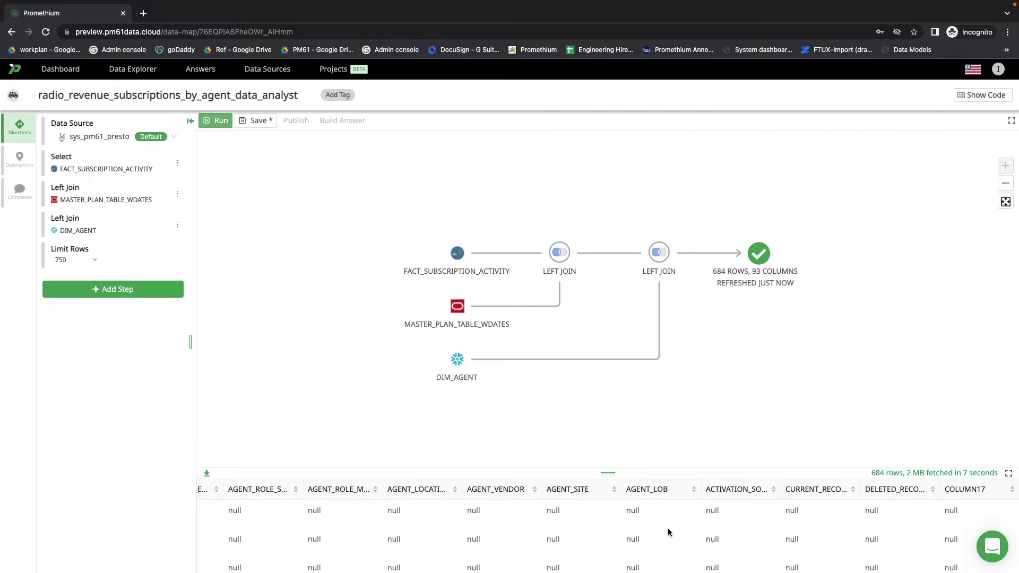
pyautogui.hscroll(-15, 668, 531)
pyautogui.hscroll(10, 667, 532)
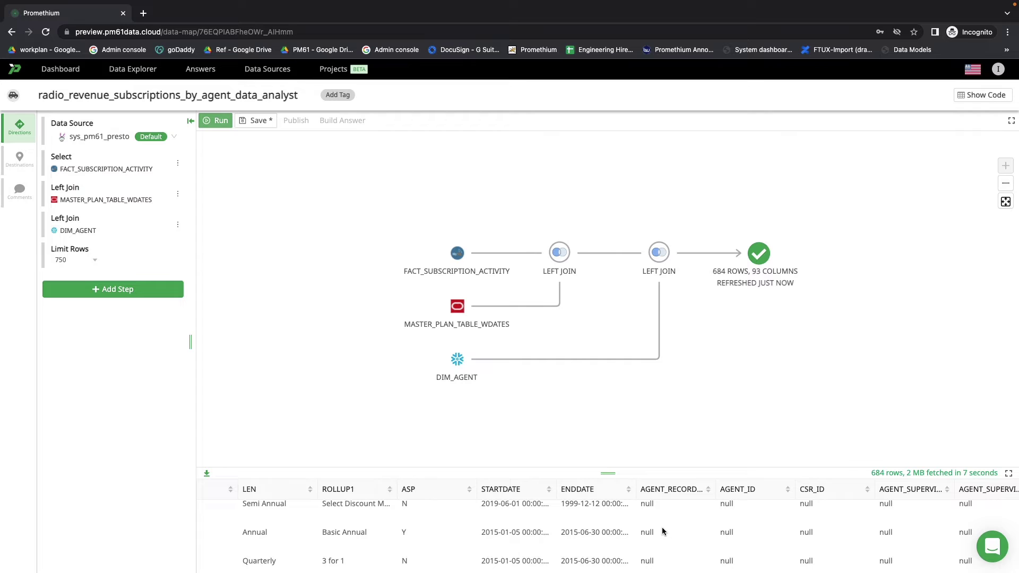
pyautogui.hscroll(5, 695, 537)
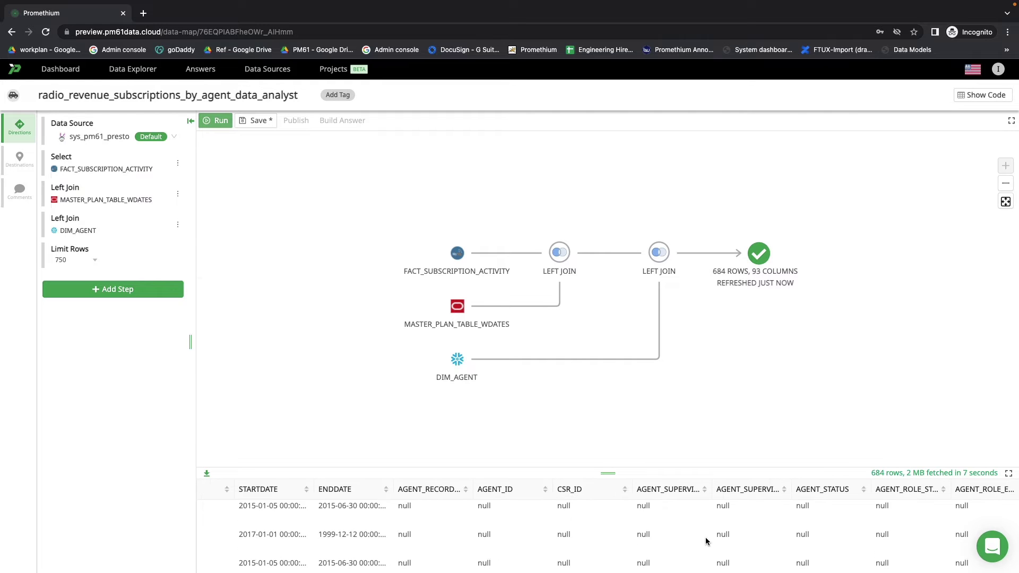
pyautogui.scroll(-3, 705, 538)
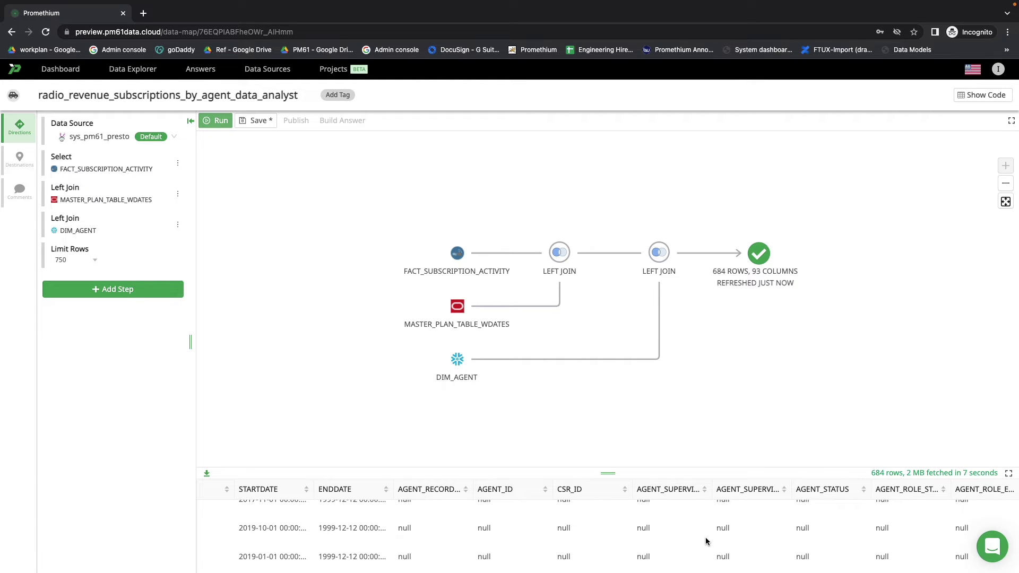
pyautogui.scroll(-1, 705, 537)
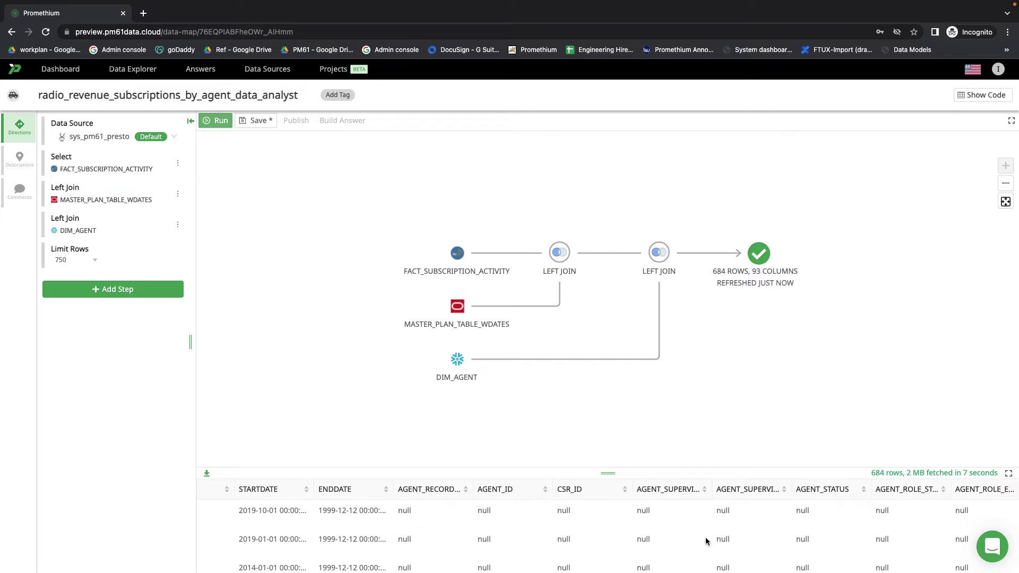
# Step: Change the join type of the DIM_AGENT step to Inner, keeping its join key and selected fields
pyautogui.click(80, 223)
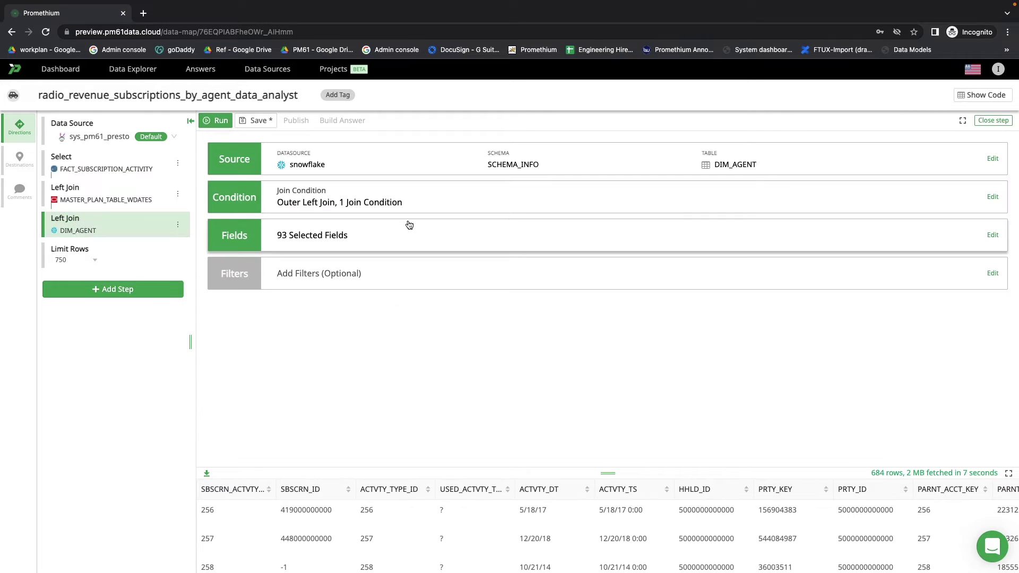
pyautogui.click(427, 206)
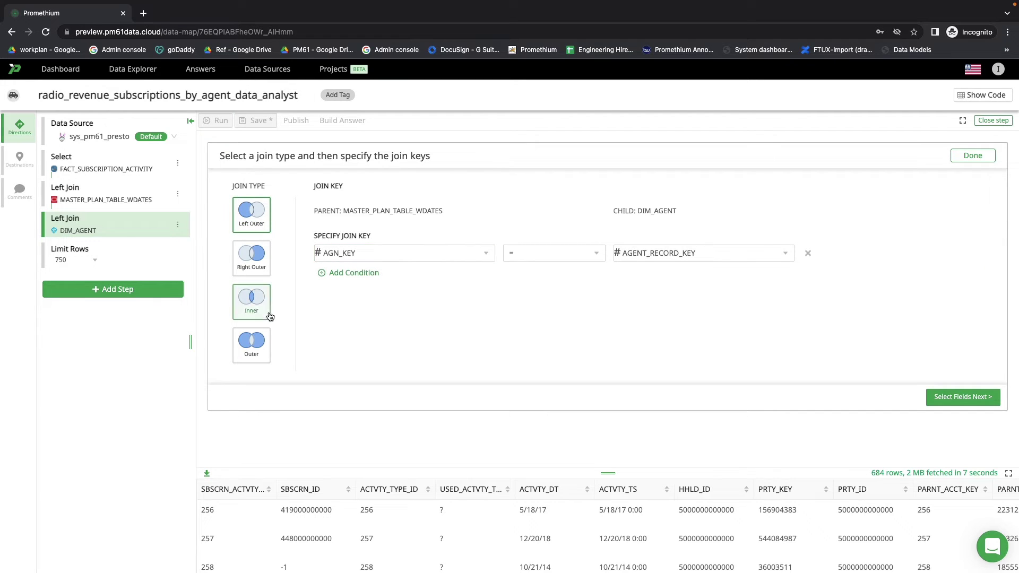
pyautogui.click(270, 316)
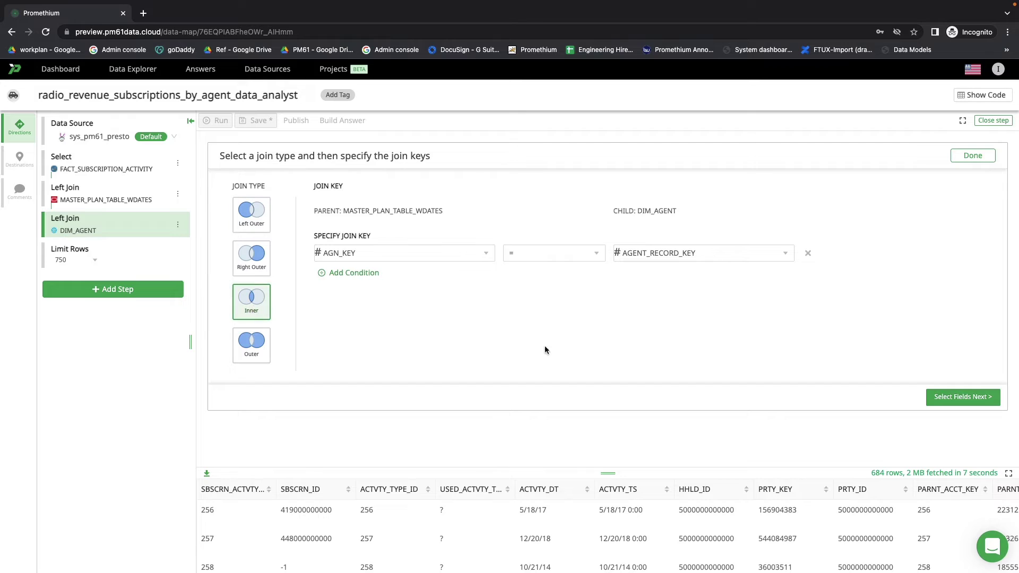
pyautogui.click(976, 397)
pyautogui.click(973, 155)
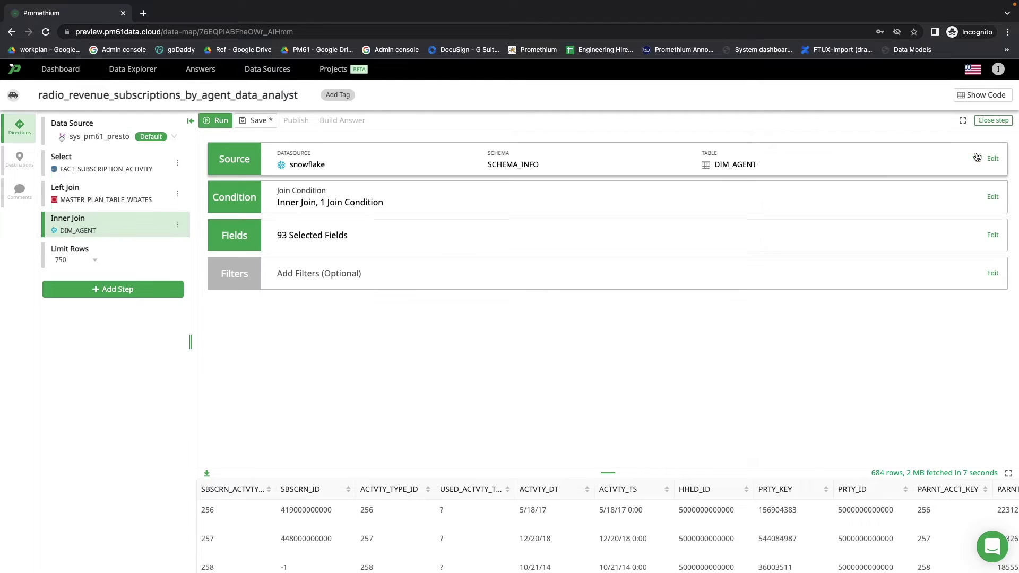
# Step: Save the data map with the tag analyst and rerun its query to check the agent columns
pyautogui.click(258, 120)
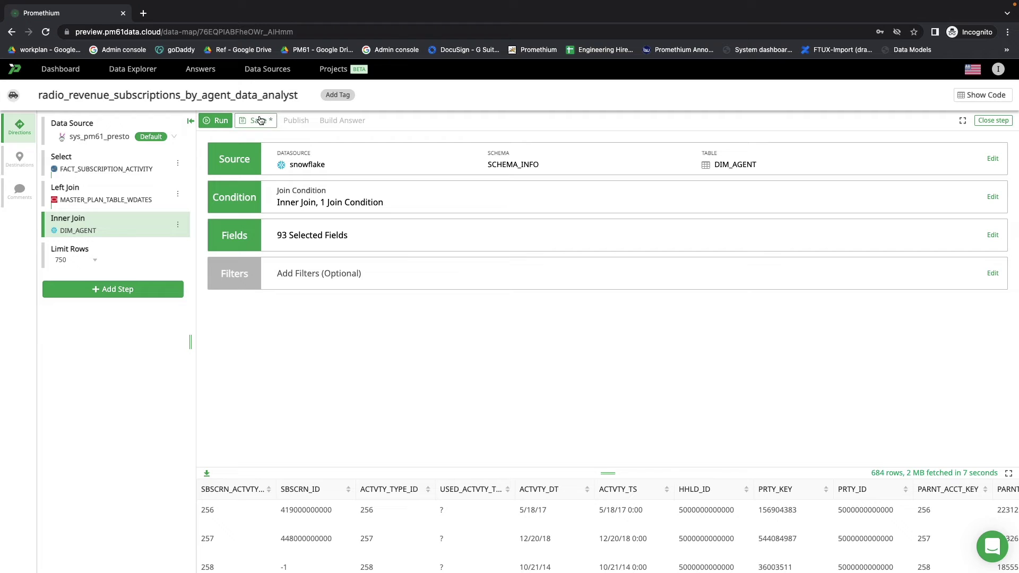
pyautogui.click(214, 121)
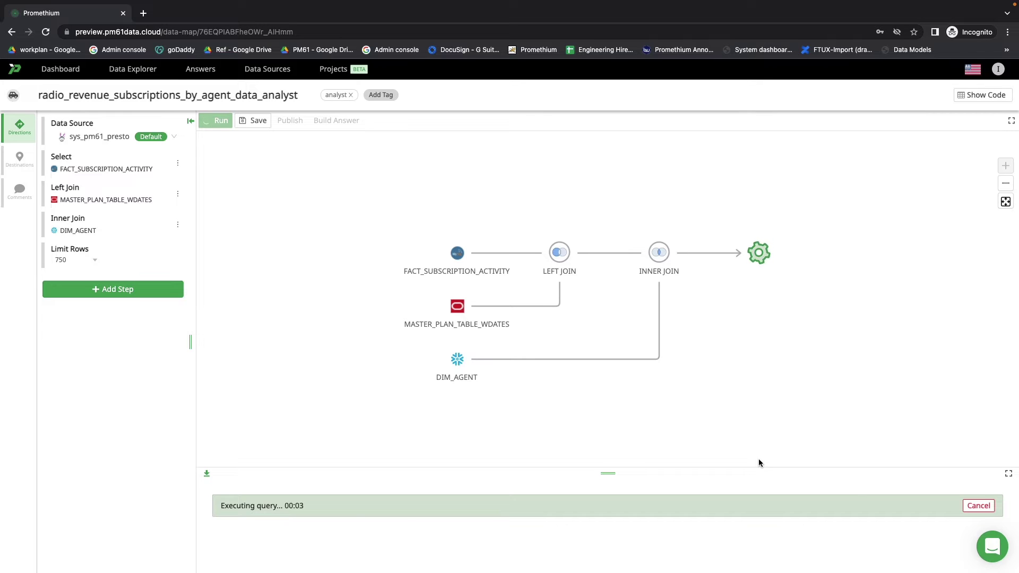
pyautogui.hscroll(10, 872, 529)
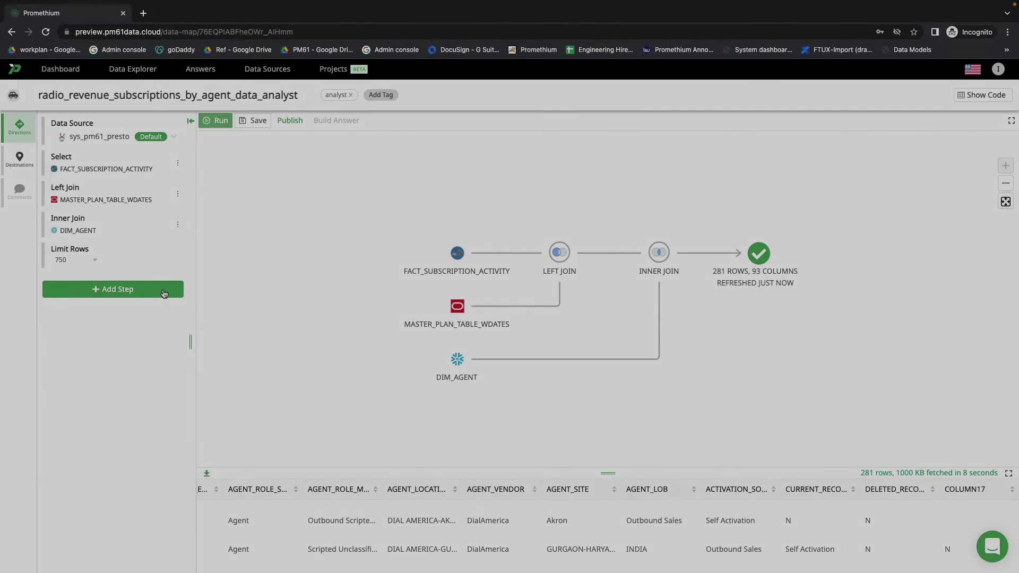
# Step: Add a Group By step that groups the data by AGENT_VENDOR, PLAN_NAME, PACKAGE and LEN
pyautogui.click(159, 293)
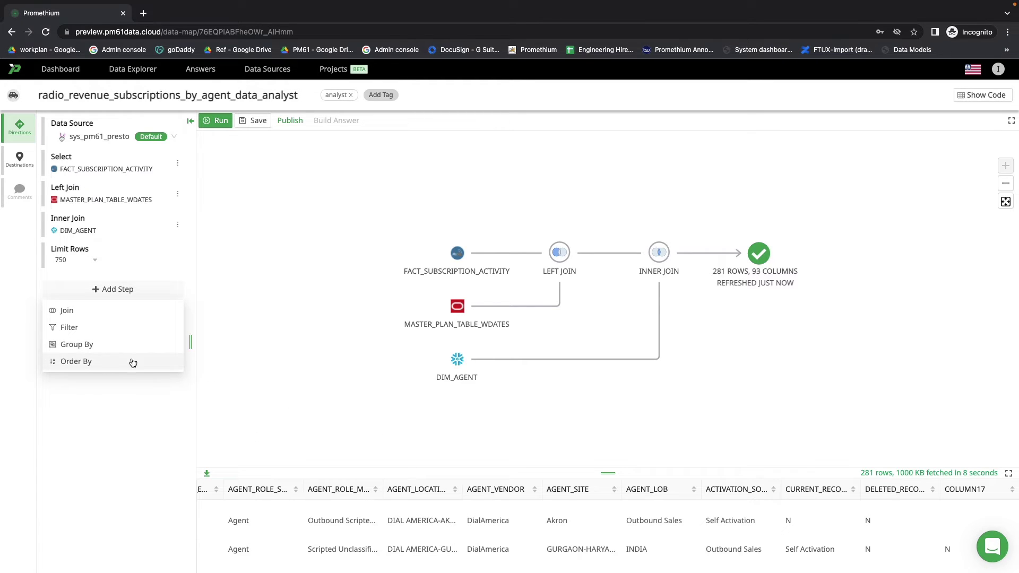
pyautogui.scroll(-1, 537, 563)
pyautogui.hscroll(-15, 539, 545)
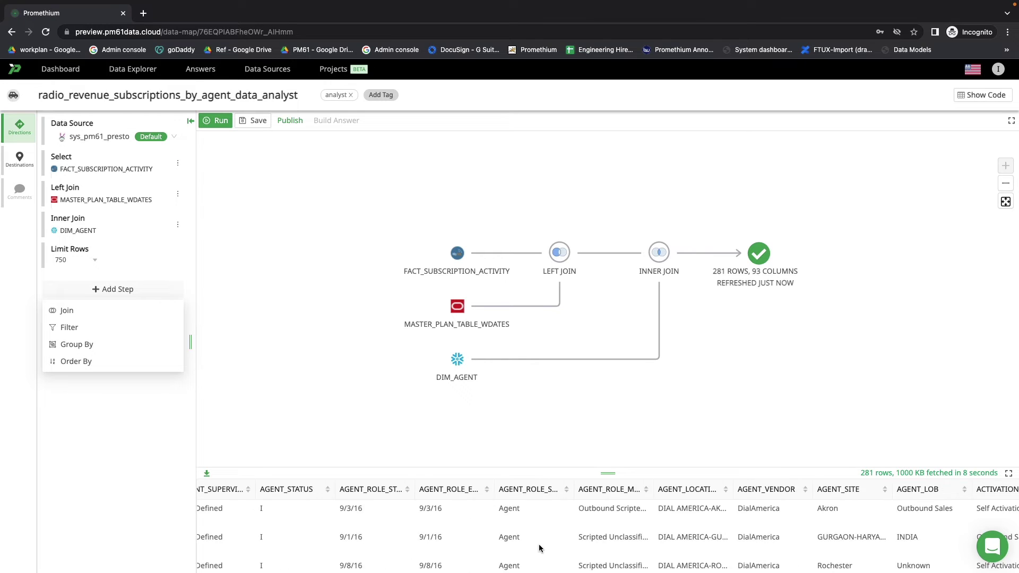
pyautogui.hscroll(20, 539, 545)
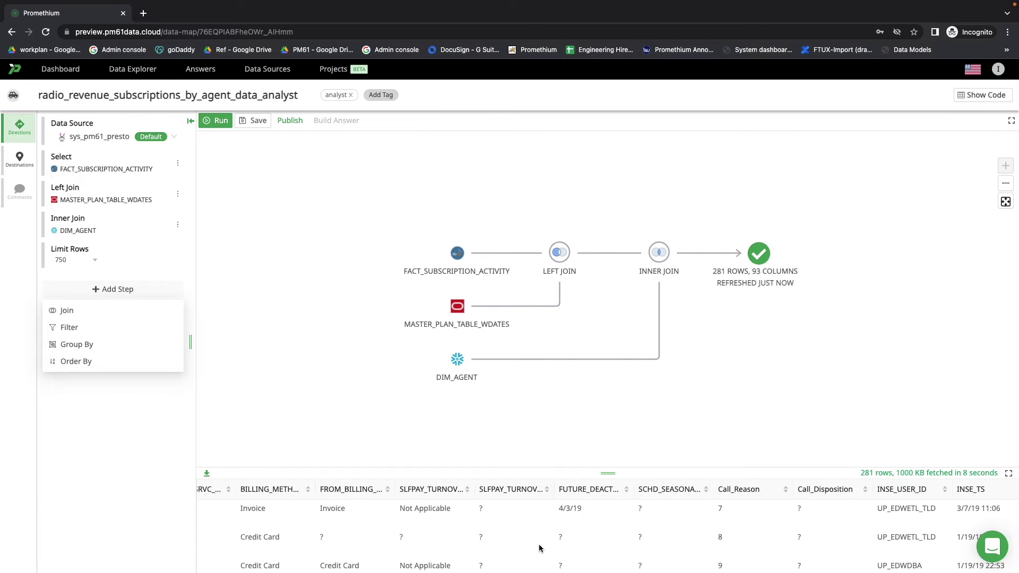
pyautogui.hscroll(-10, 539, 547)
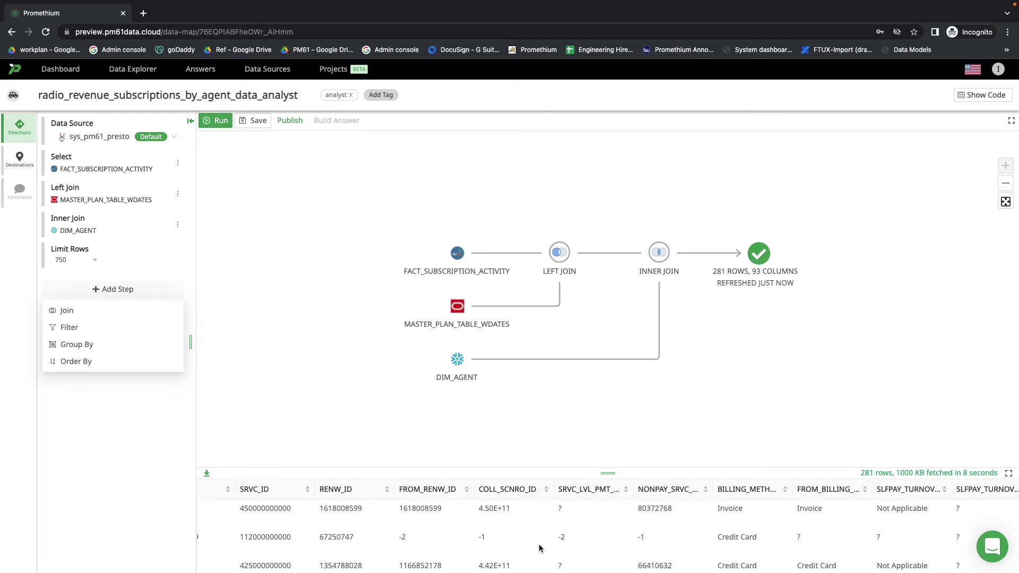
pyautogui.hscroll(-8, 539, 547)
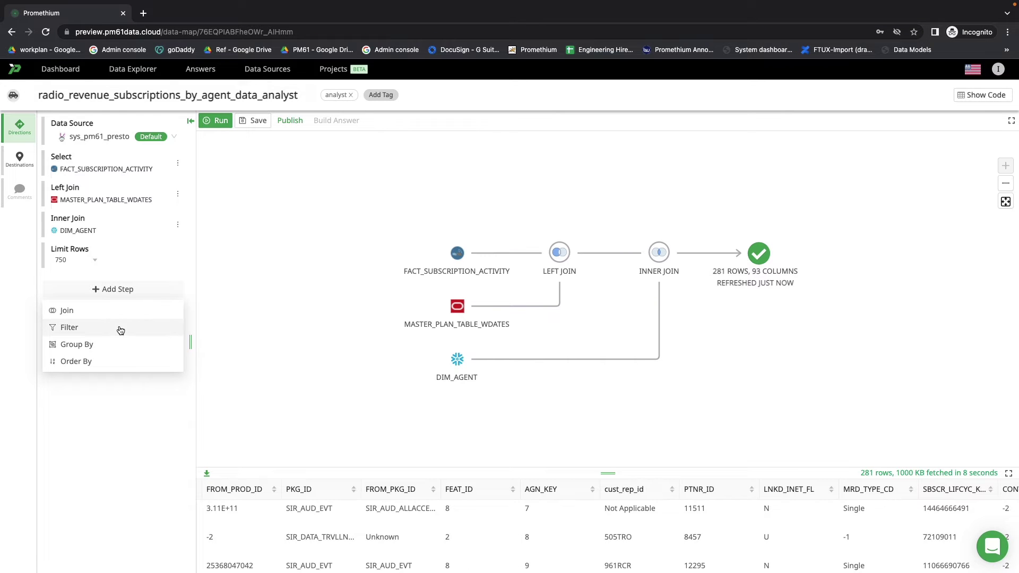
pyautogui.click(110, 345)
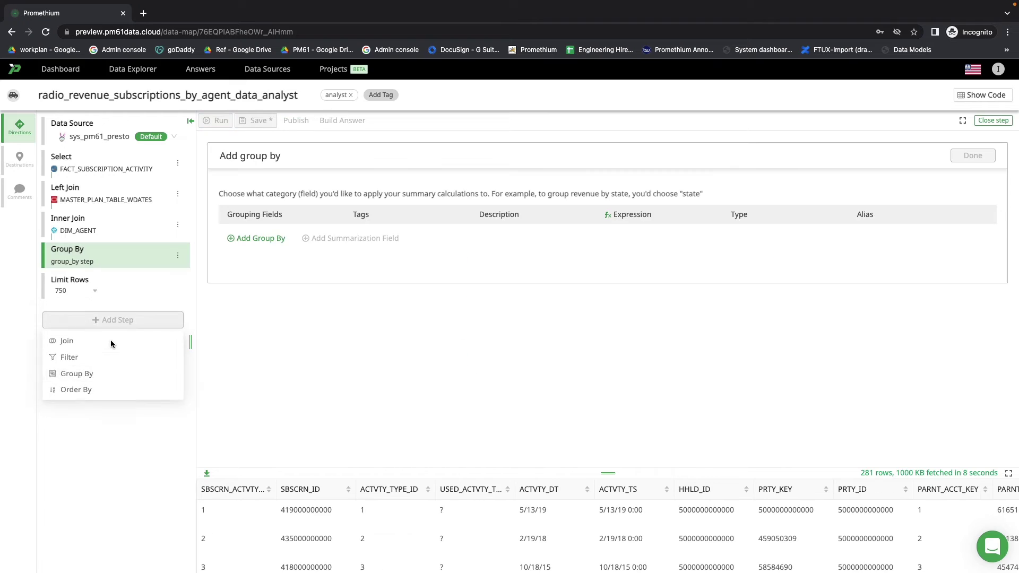
pyautogui.click(267, 239)
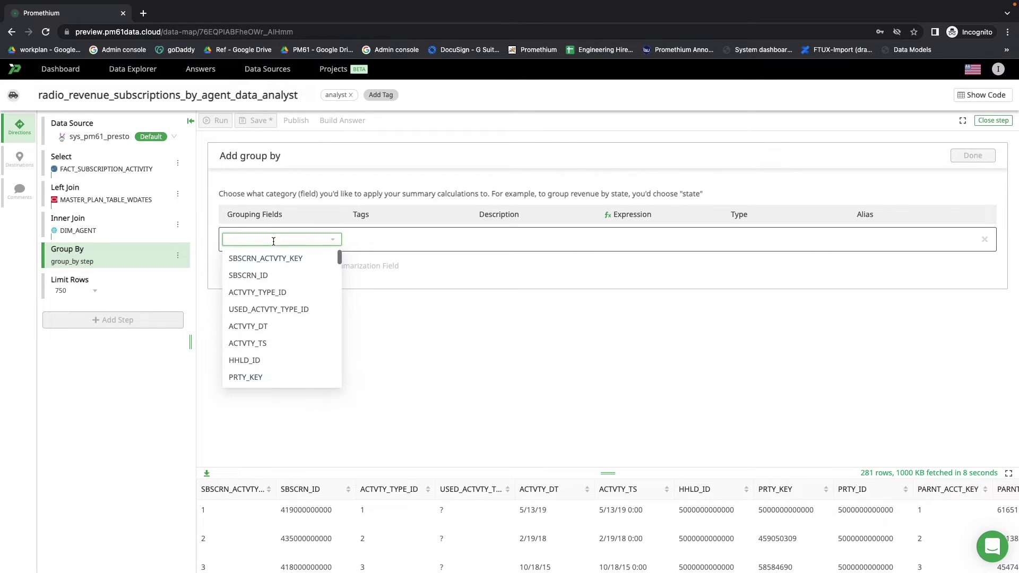
pyautogui.write('ven')
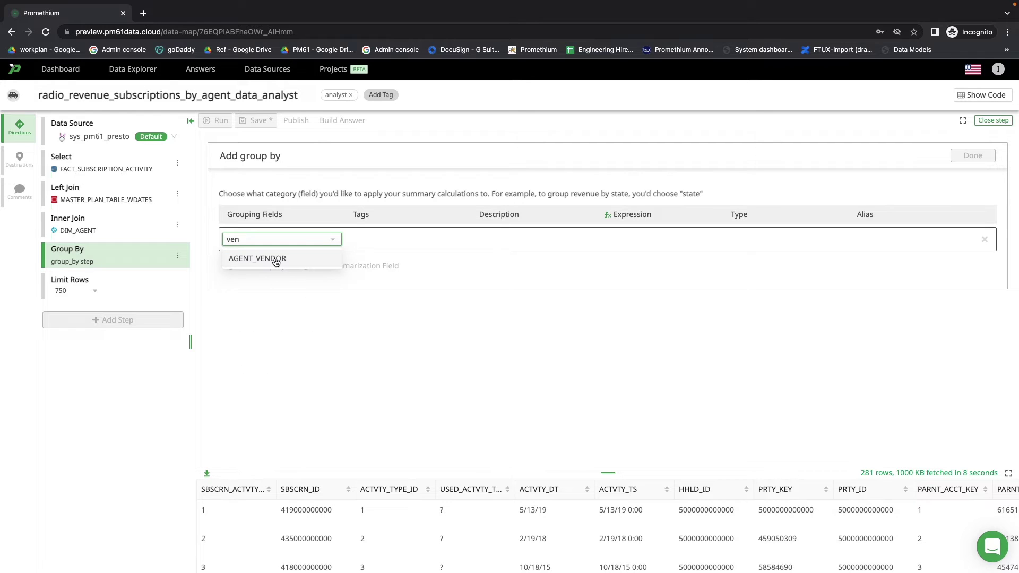
pyautogui.click(276, 259)
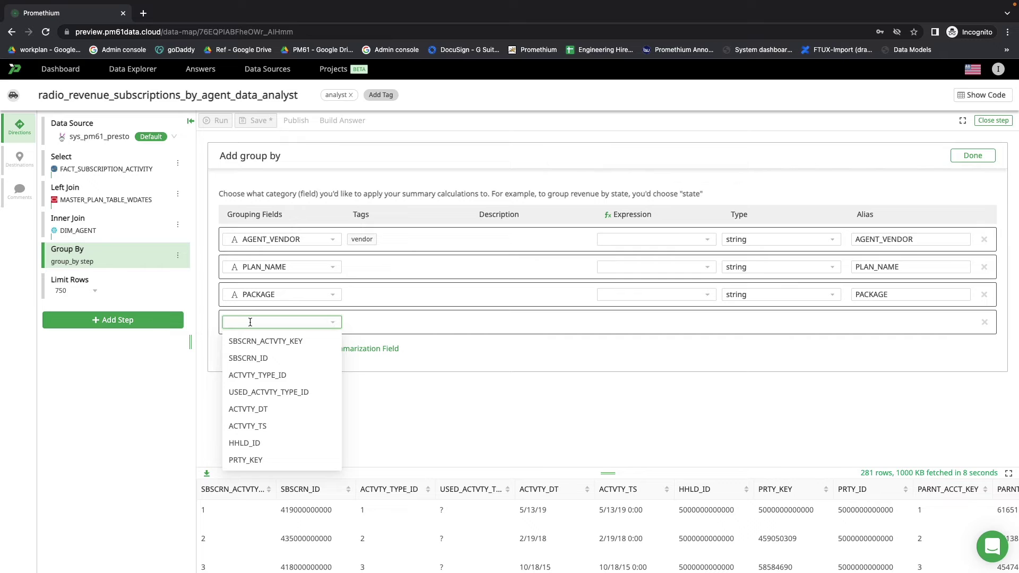
pyautogui.write('len')
pyautogui.click(265, 341)
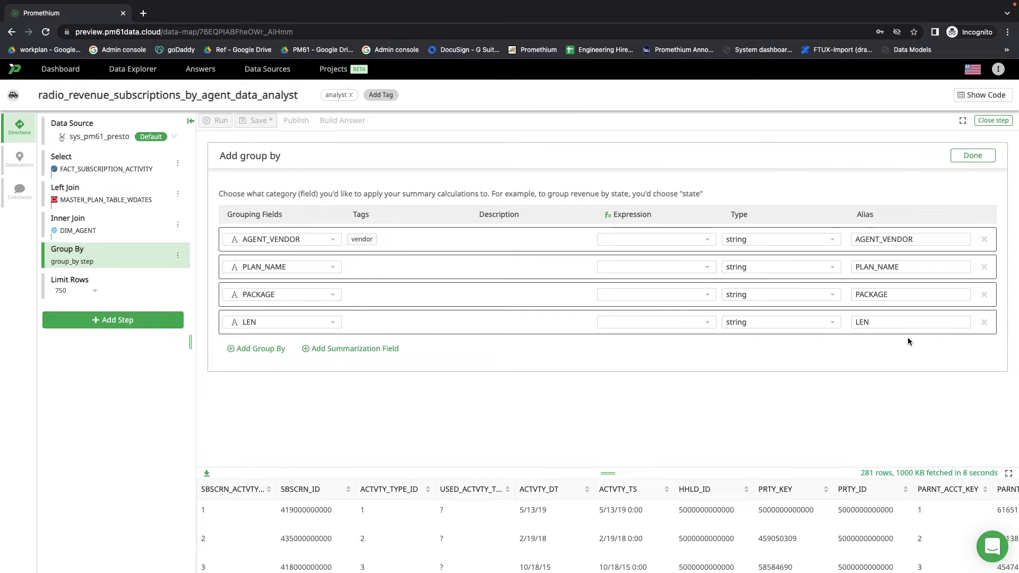
# Step: Set the alias of the LEN grouping field to TERM
pyautogui.click(882, 322)
pyautogui.moveTo(883, 322); pyautogui.dragTo(783, 323)
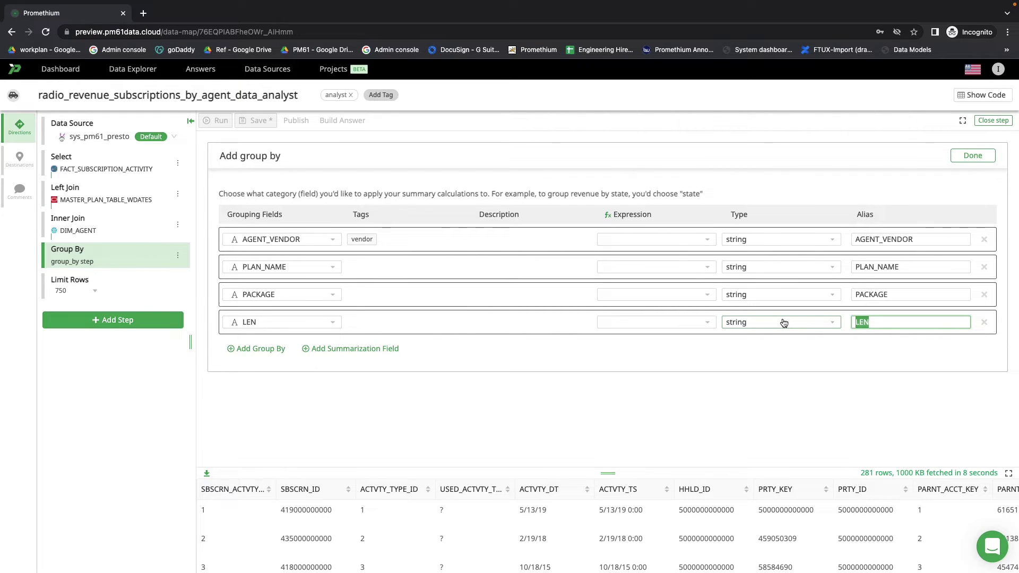
pyautogui.write('tERM')
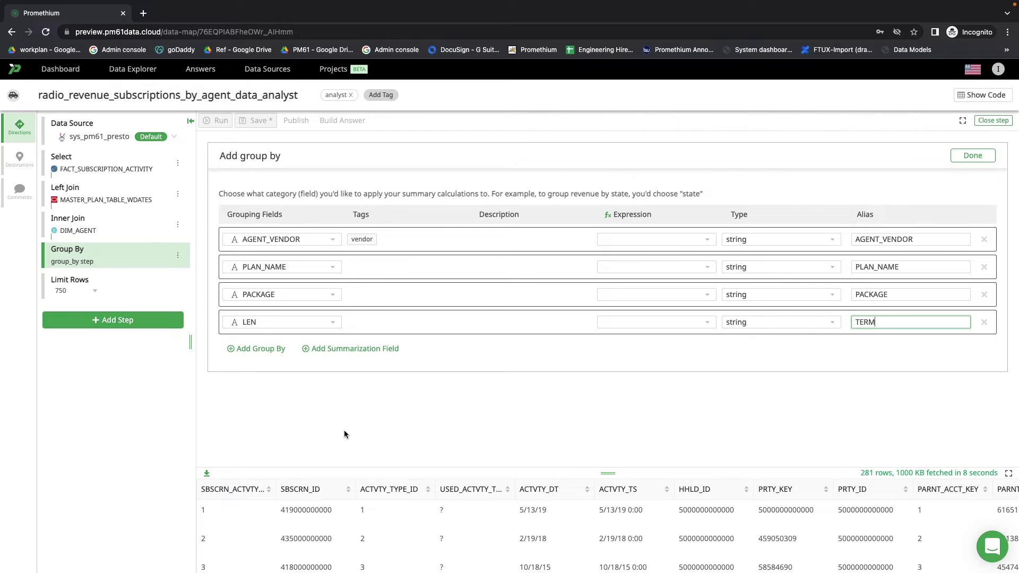
# Step: Add MER as a summarization field to the Group By step
pyautogui.click(361, 350)
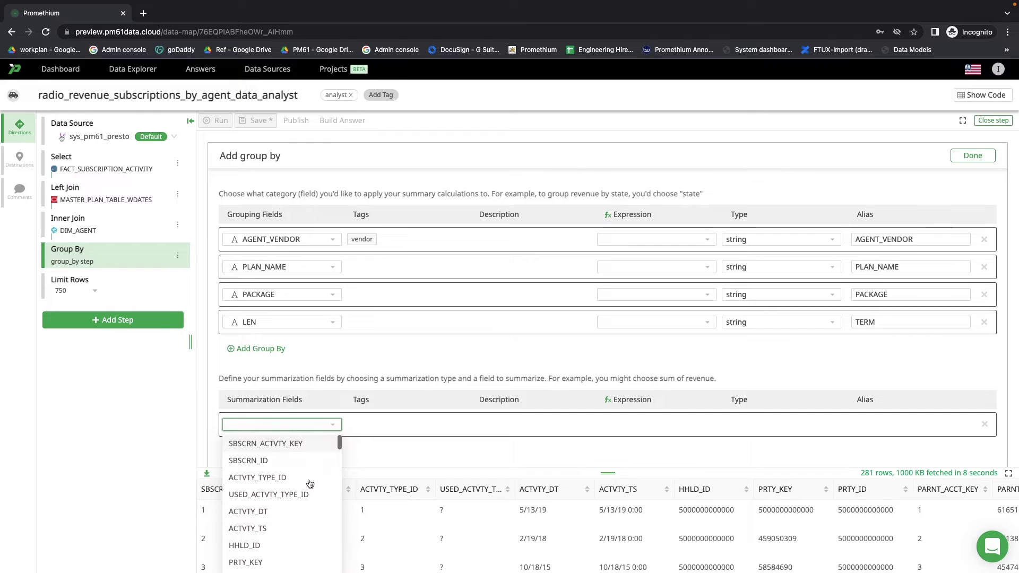
pyautogui.write('MRT')
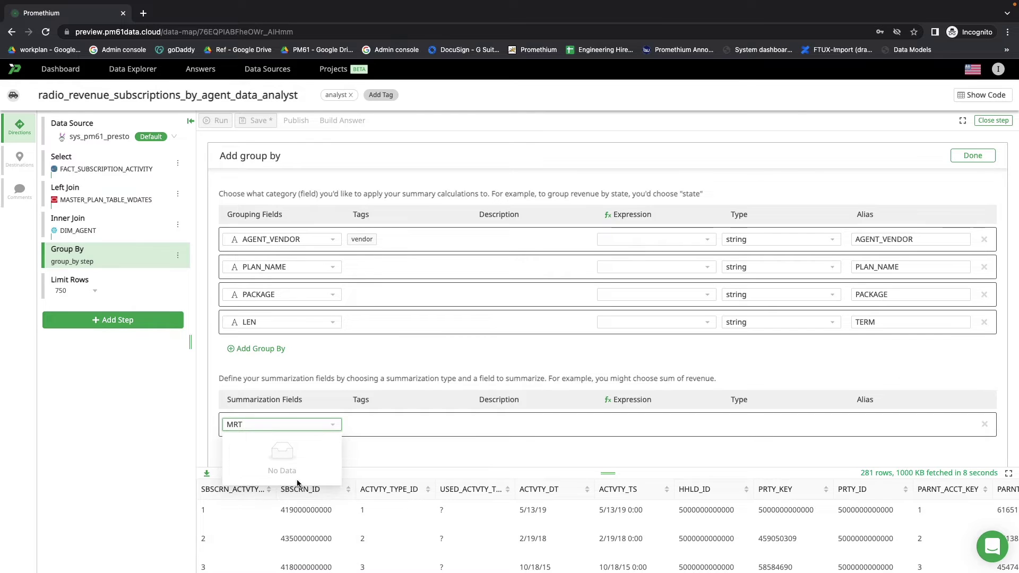
pyautogui.press('BackSpace')
pyautogui.press('BackSpace')
pyautogui.write('ER')
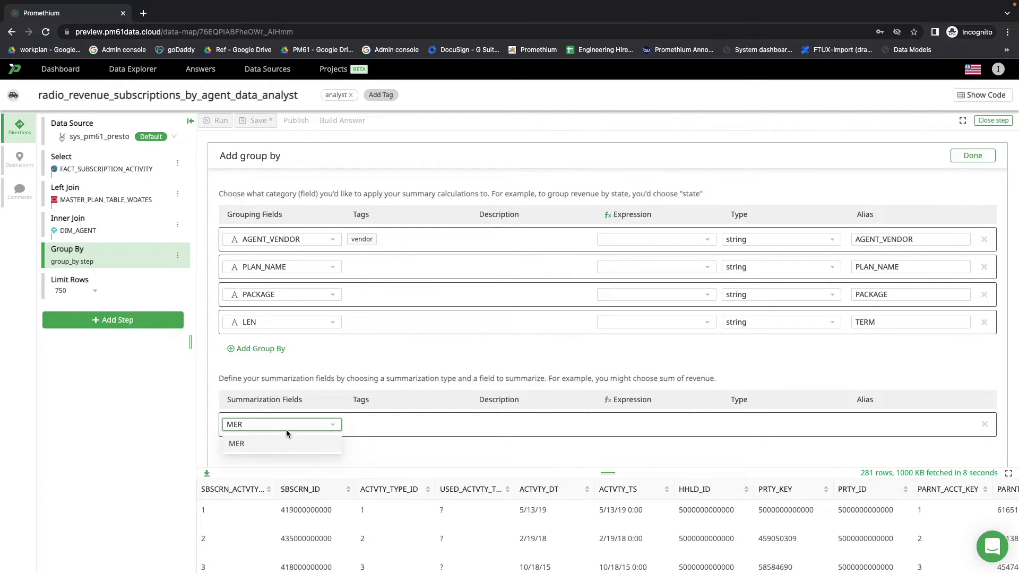
pyautogui.click(286, 449)
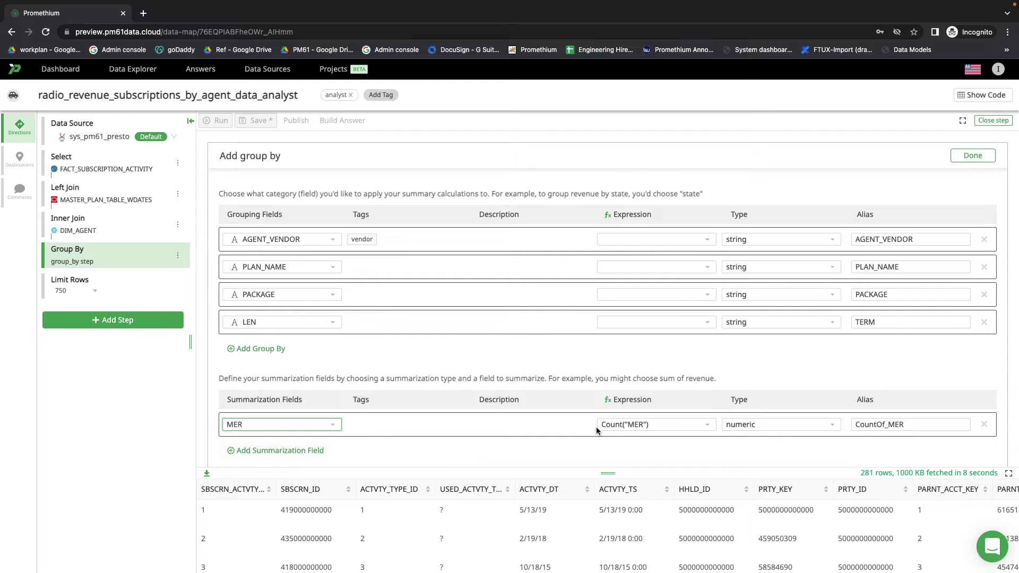
# Step: Set the alias of the MER summarization field to MONTHLY_EXPECTED_REVENUE
pyautogui.doubleClick(855, 423)
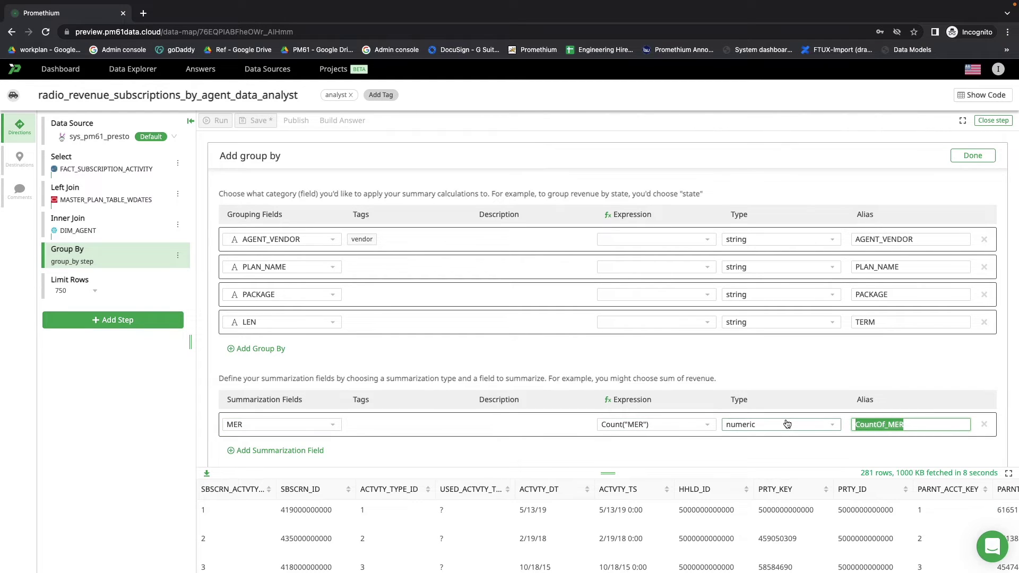
pyautogui.write('MON')
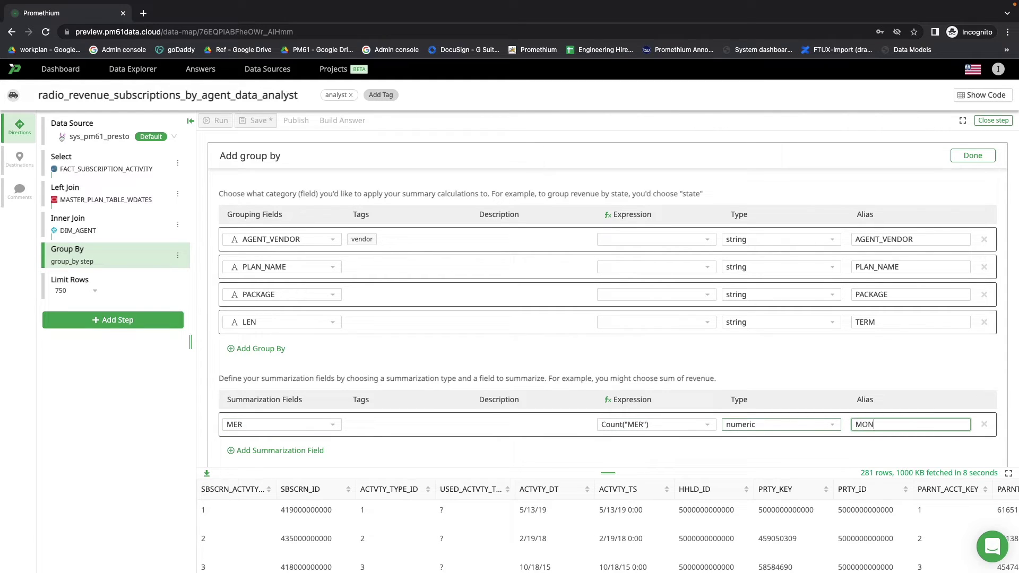
pyautogui.write('THLY_EXPECTED_REVENUE')
# Step: Change the MER summarization expression to Sum and complete the Group By step
pyautogui.click(694, 428)
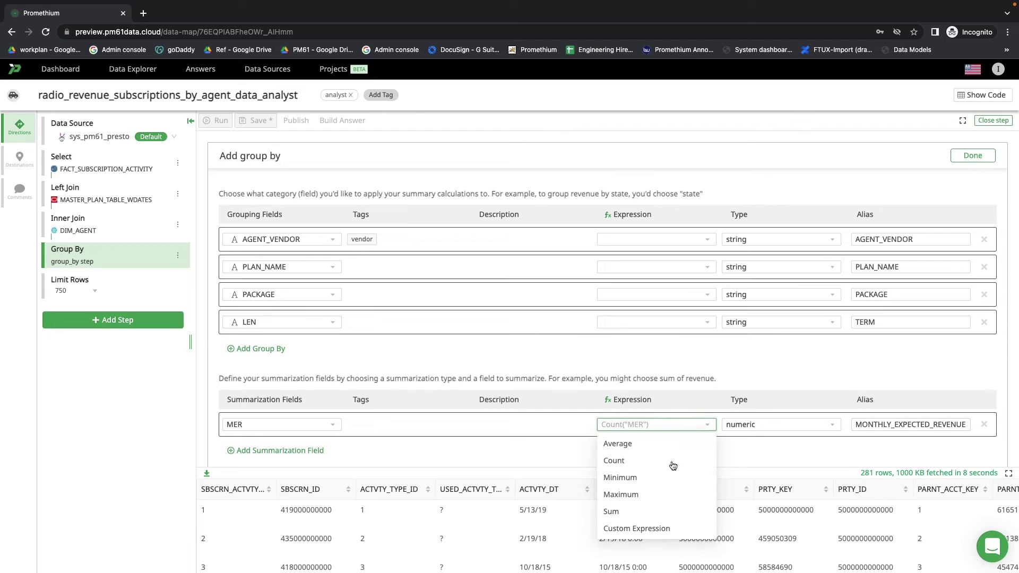
pyautogui.click(652, 512)
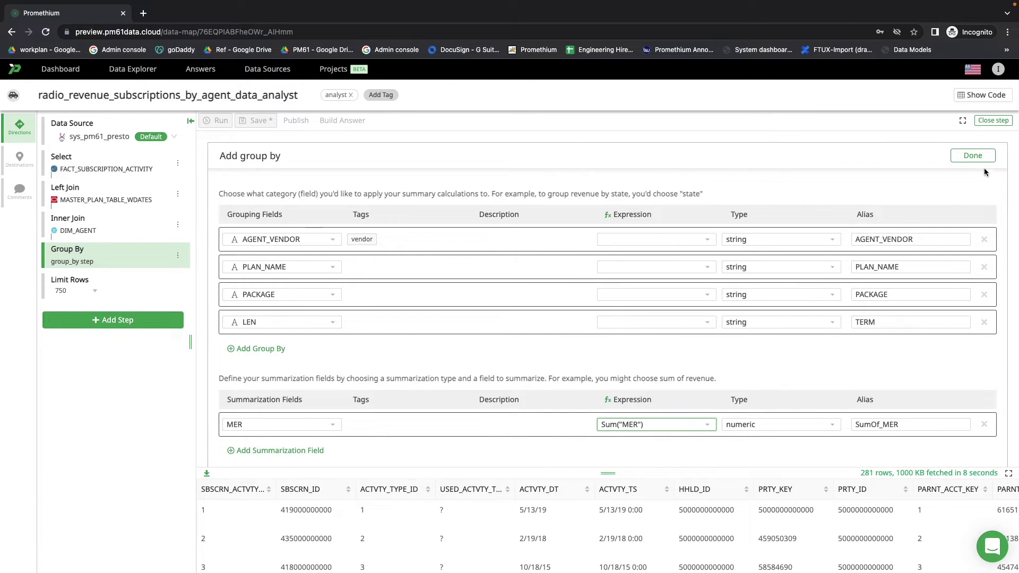
pyautogui.click(973, 155)
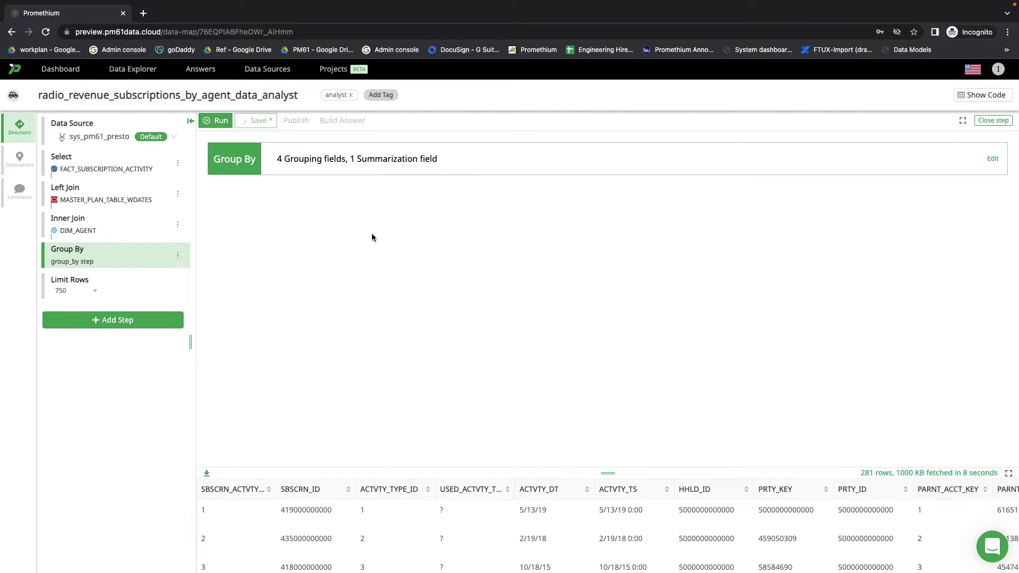
# Step: Save and run the grouped data map, and check the summed MER values in the result rows for gaps
pyautogui.click(216, 123)
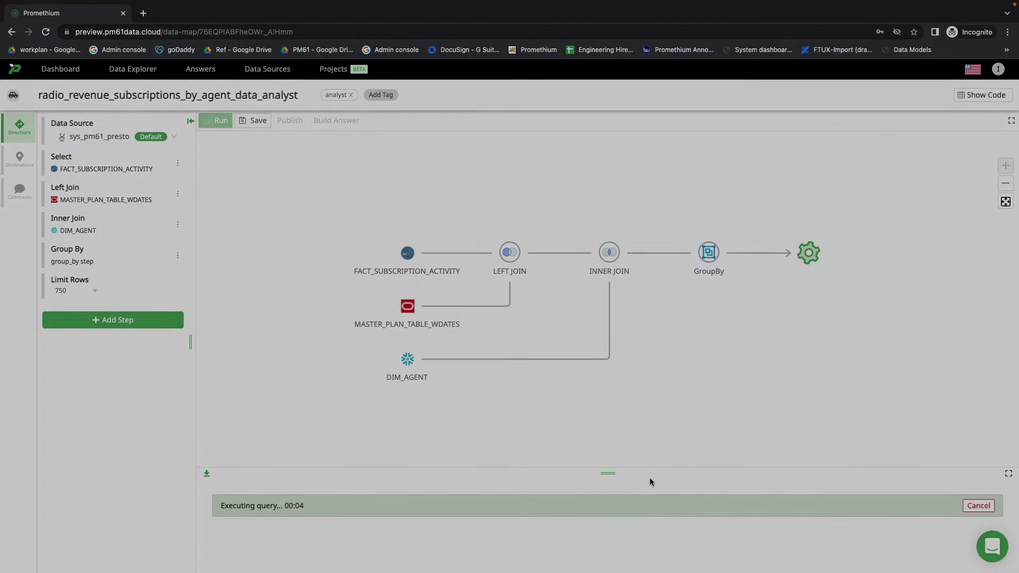
pyautogui.scroll(2, 647, 531)
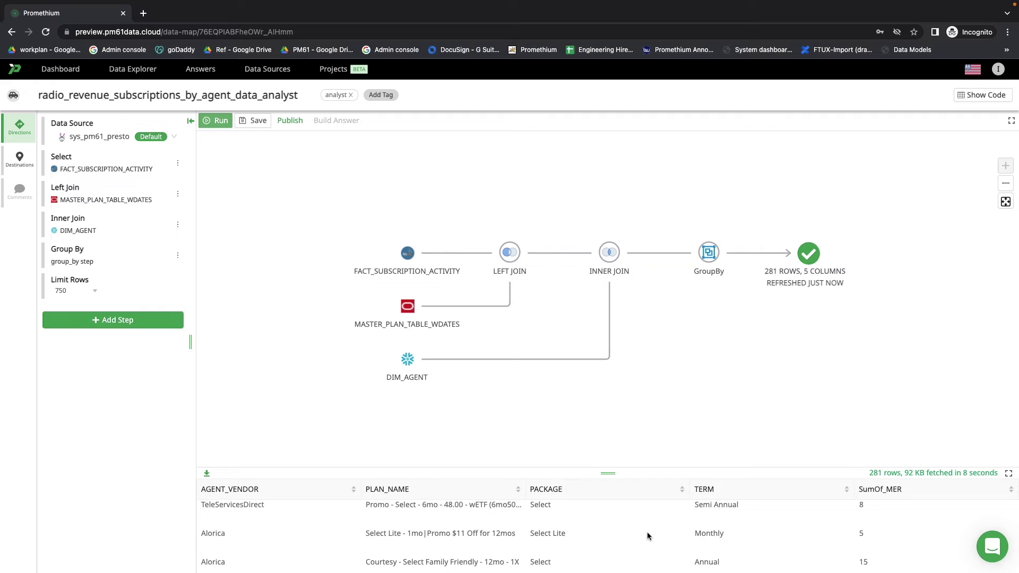
pyautogui.scroll(-2, 647, 532)
pyautogui.scroll(-3, 647, 531)
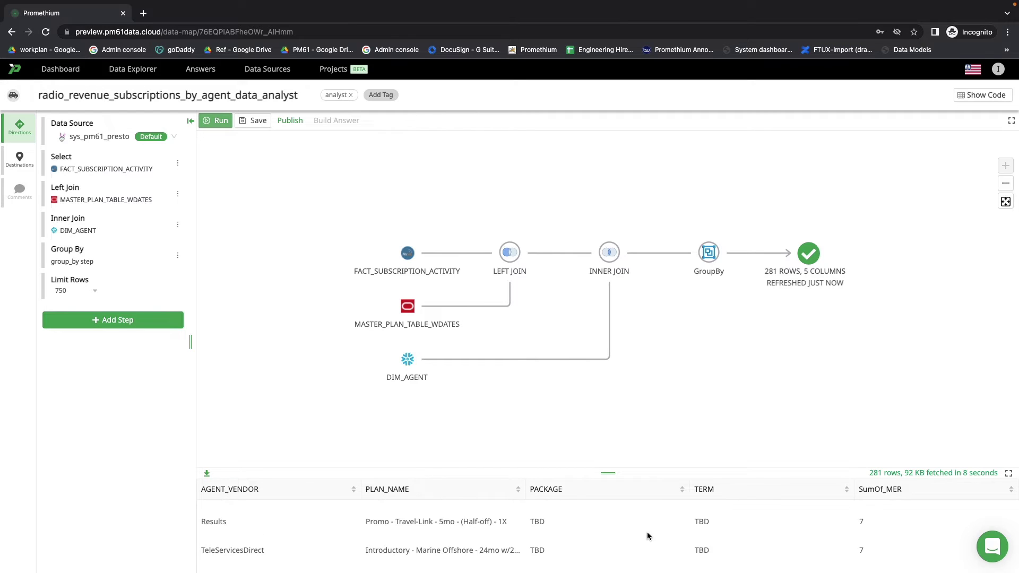
pyautogui.scroll(-5, 647, 531)
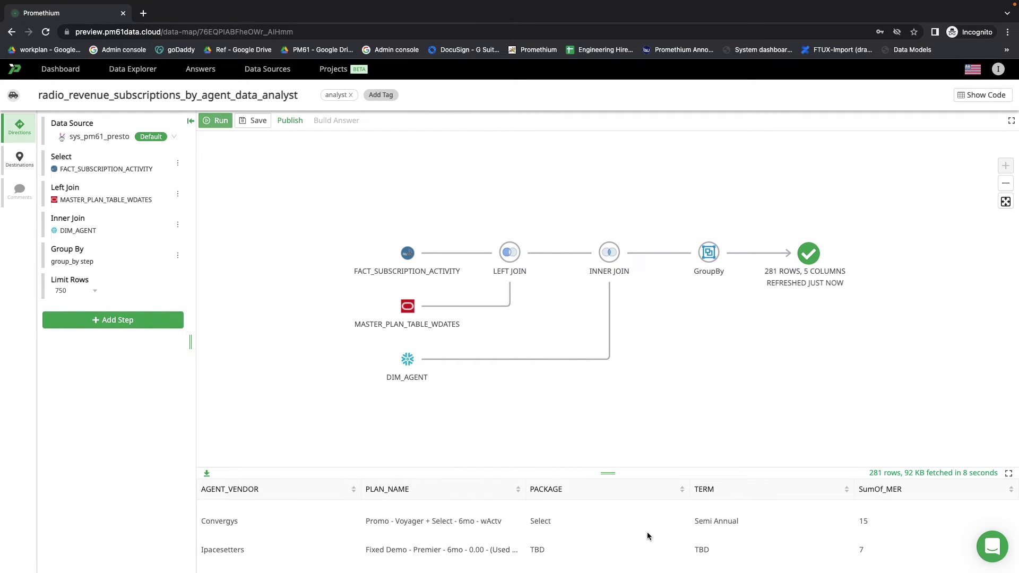
pyautogui.scroll(-6, 647, 531)
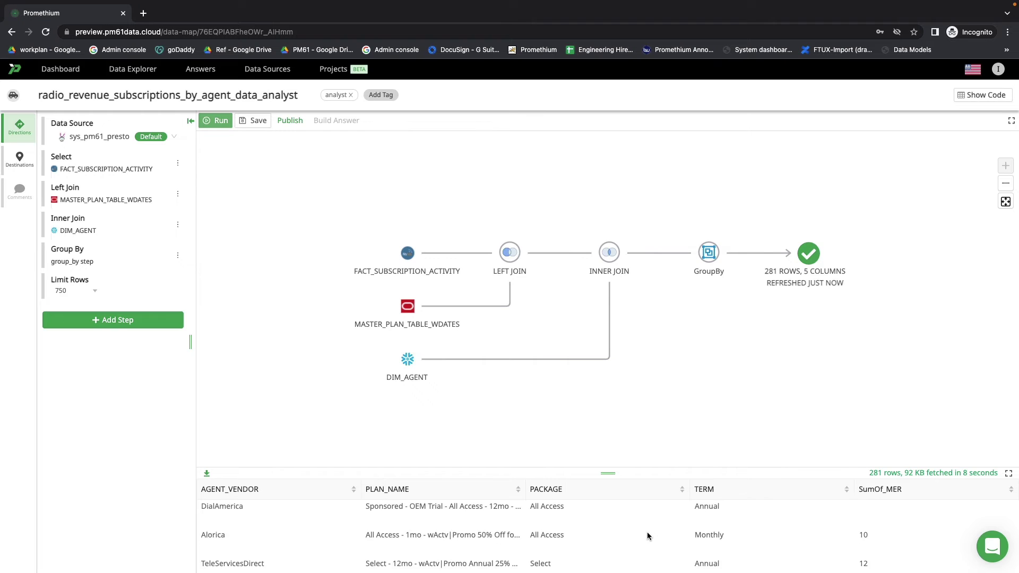
pyautogui.scroll(1, 647, 531)
pyautogui.scroll(1, 861, 526)
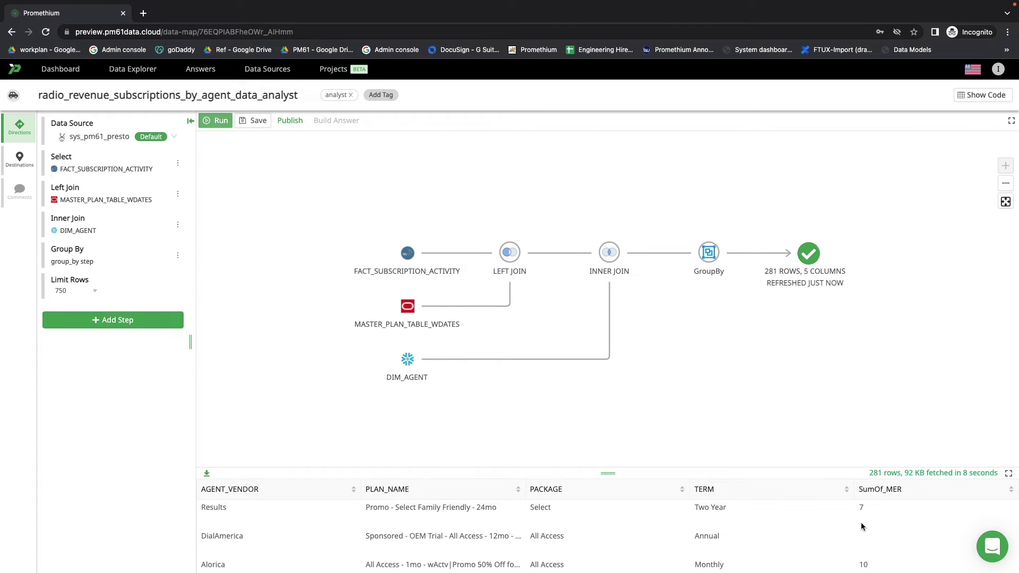
pyautogui.scroll(-2, 861, 526)
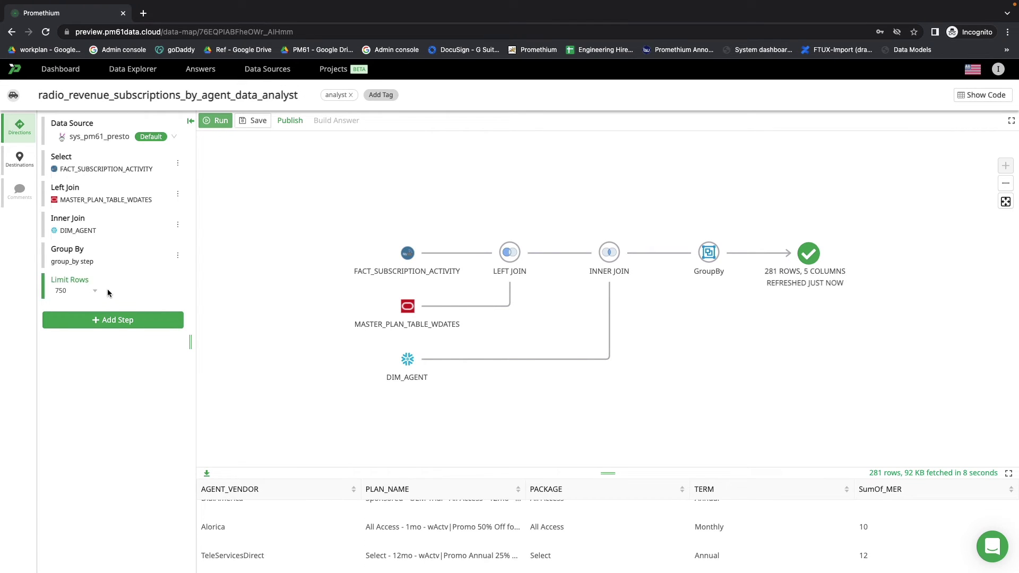
# Step: Add a Filter step that keeps only rows where SumOf_MER is not null, and save the data map
pyautogui.click(105, 321)
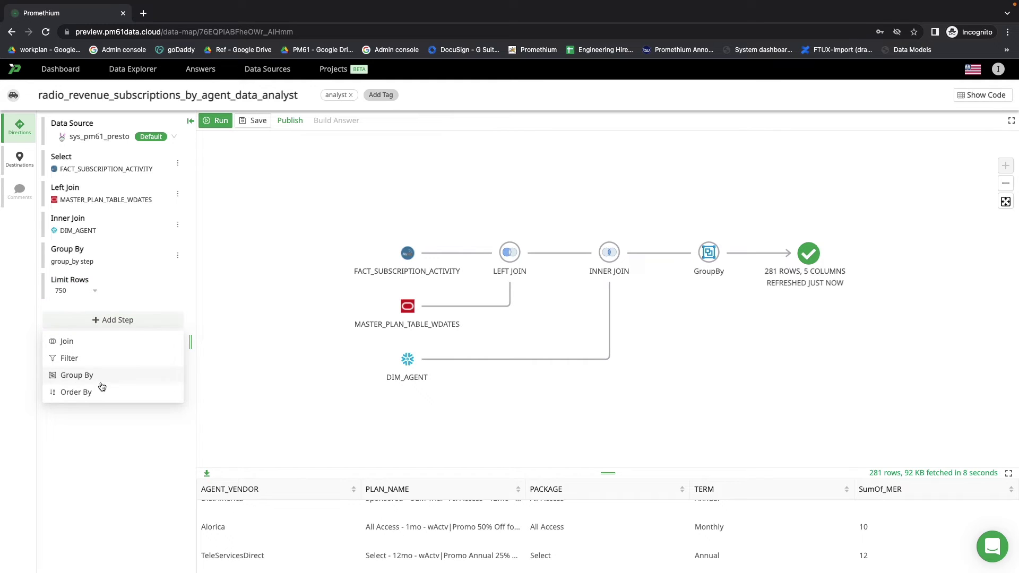
pyautogui.click(93, 357)
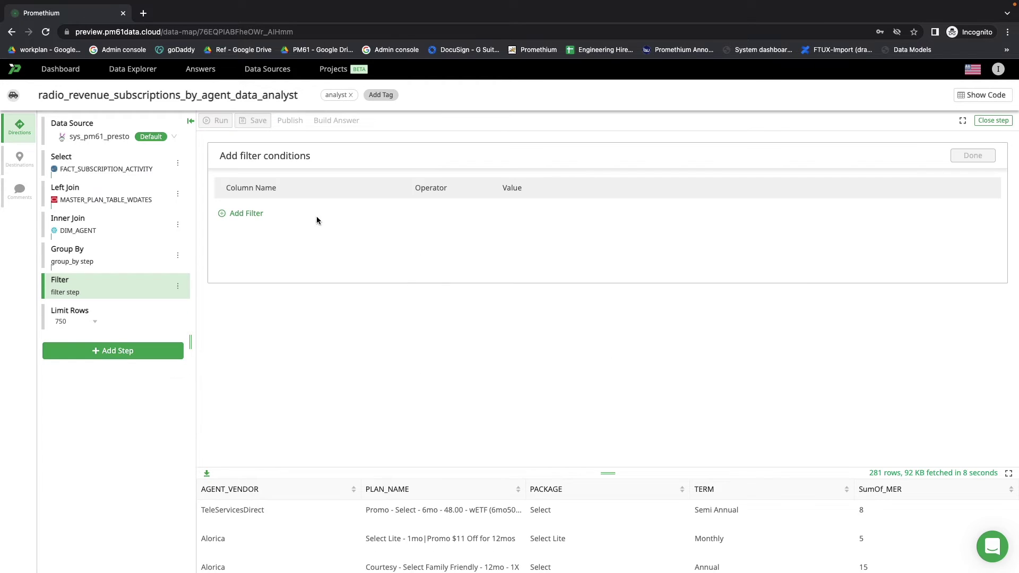
pyautogui.click(250, 215)
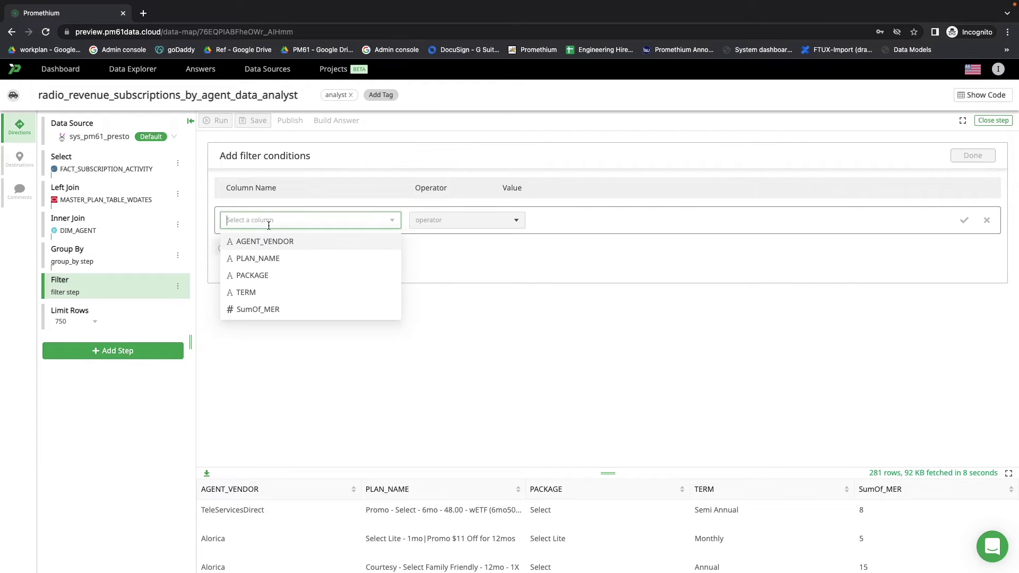
pyautogui.click(300, 308)
pyautogui.click(452, 223)
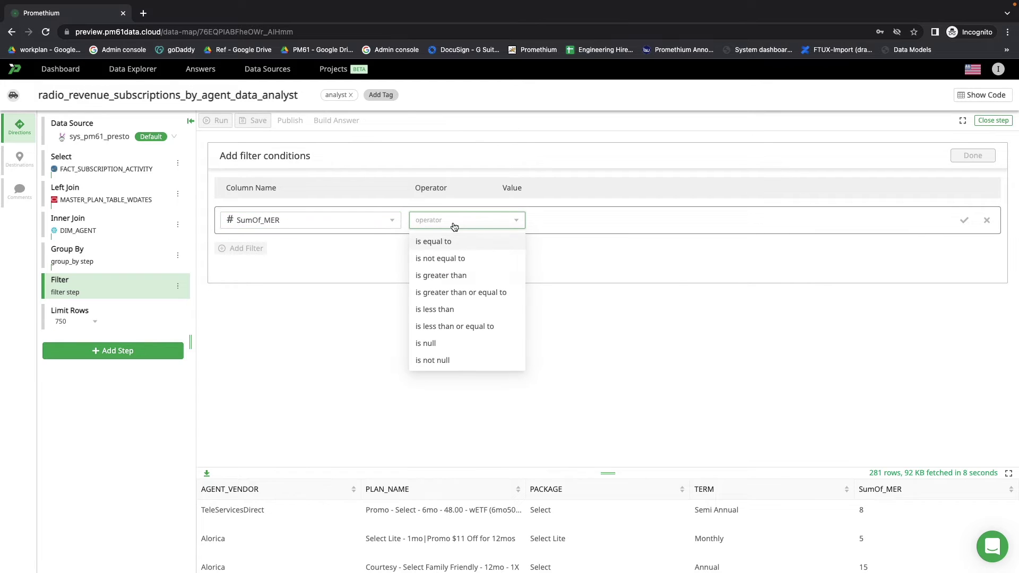
pyautogui.click(459, 361)
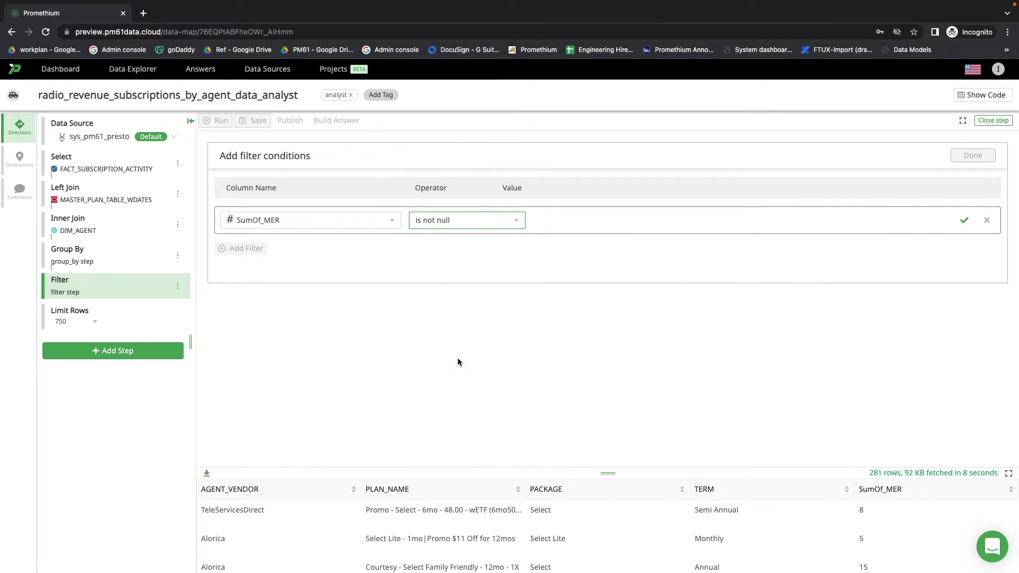
pyautogui.click(966, 219)
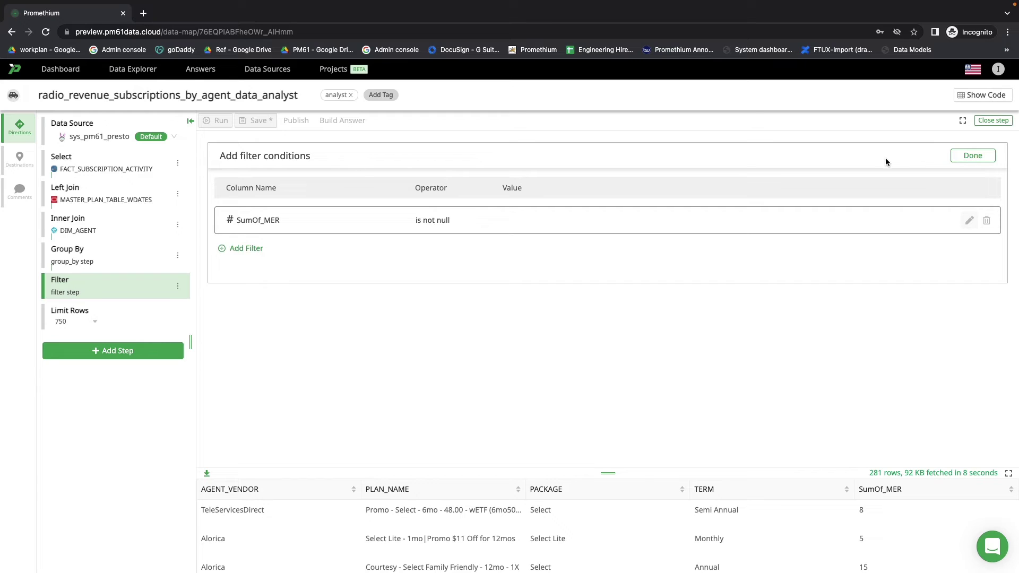
pyautogui.click(971, 156)
pyautogui.click(271, 125)
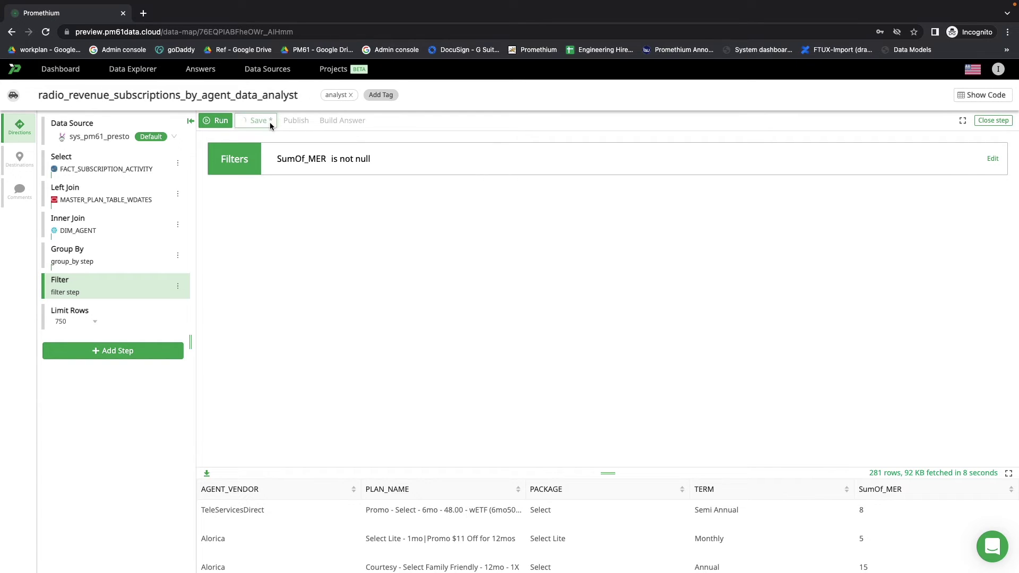
# Step: Run the saved data map with the SumOf_MER filter and check the refreshed result rows
pyautogui.click(217, 123)
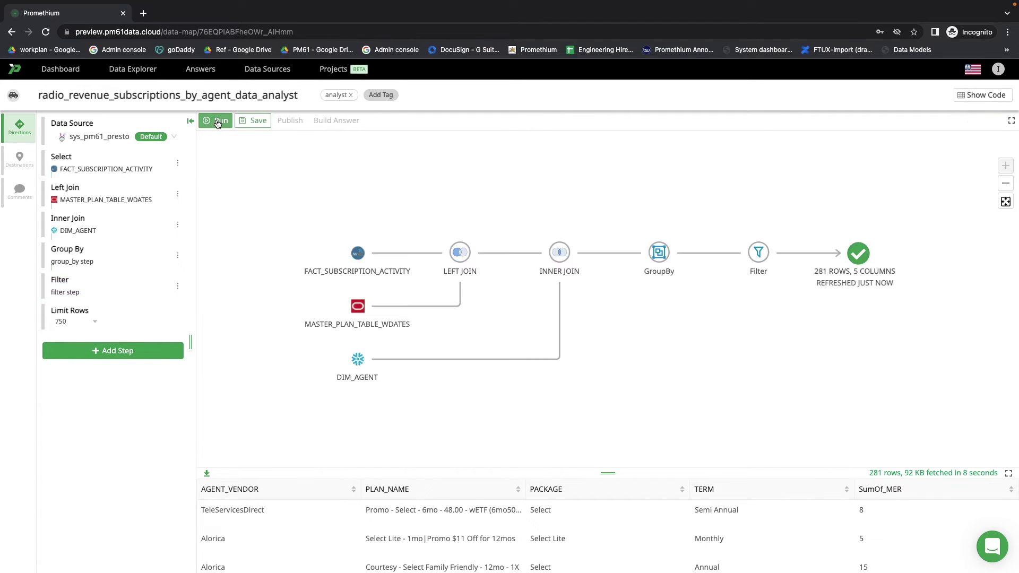
pyautogui.click(217, 122)
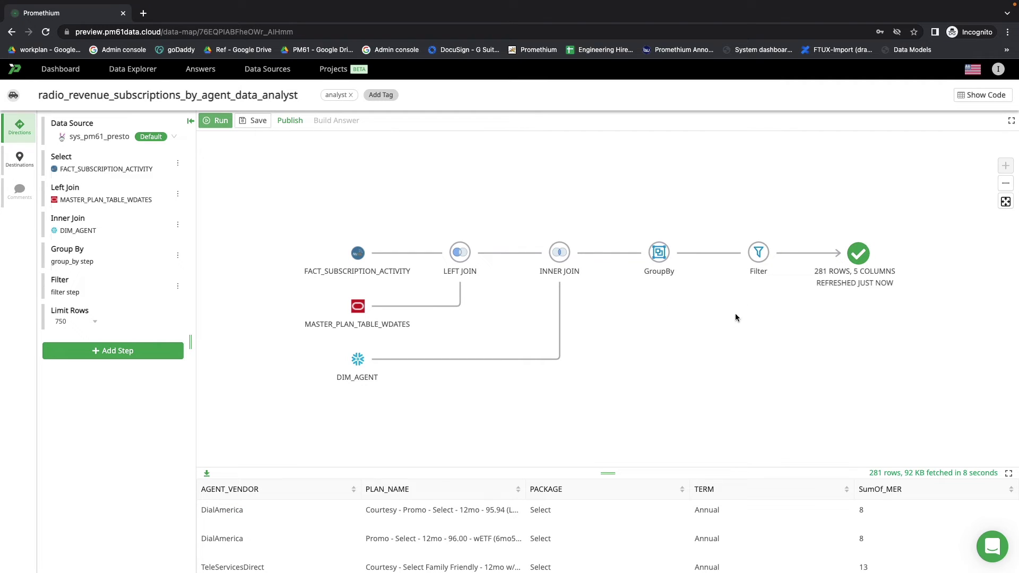
pyautogui.scroll(-2, 828, 535)
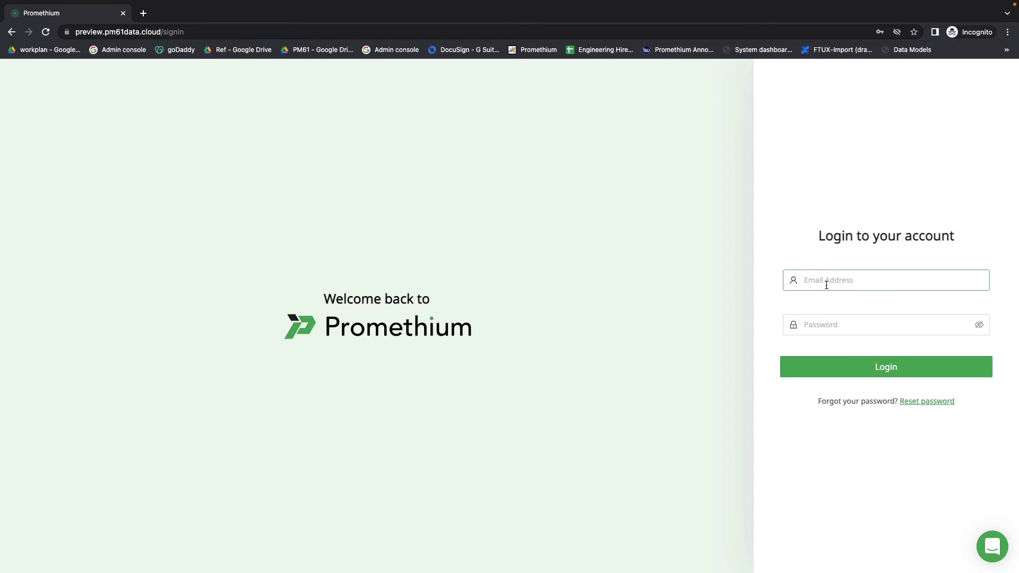
# Step: Log in to the support account using its saved e-mail address and password
pyautogui.click(825, 281)
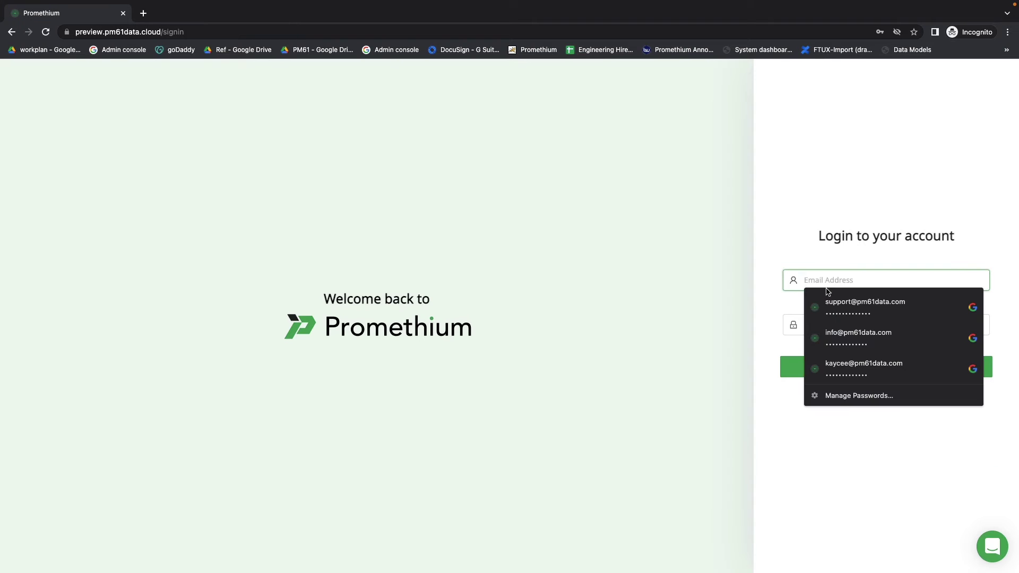
pyautogui.click(833, 304)
pyautogui.click(837, 370)
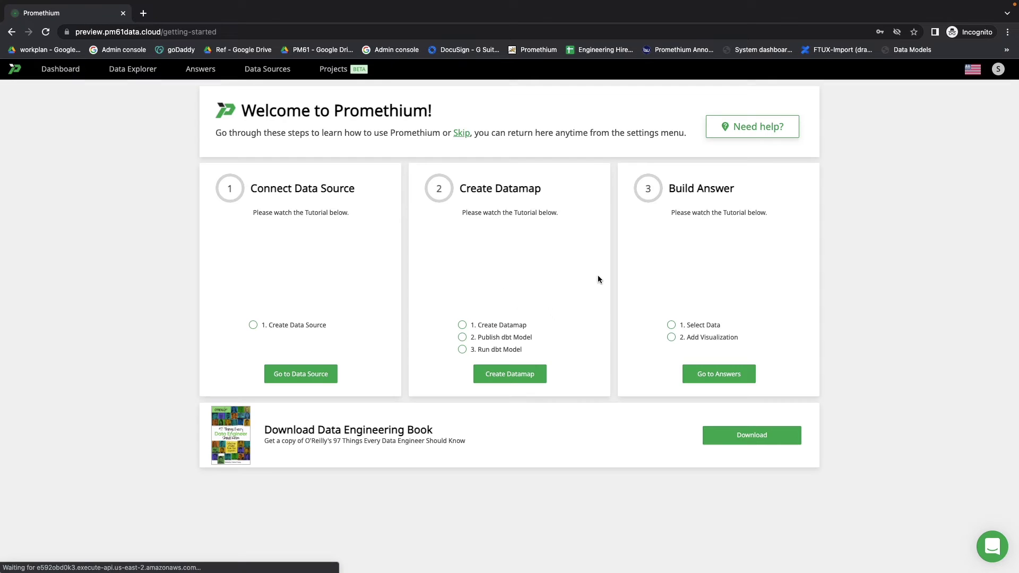
# Step: Open the "radio revenue subscriptions by agent" answer and select the radio_revenue_subscriptions_by_agent_data_analyst datamap for analysis
pyautogui.click(201, 70)
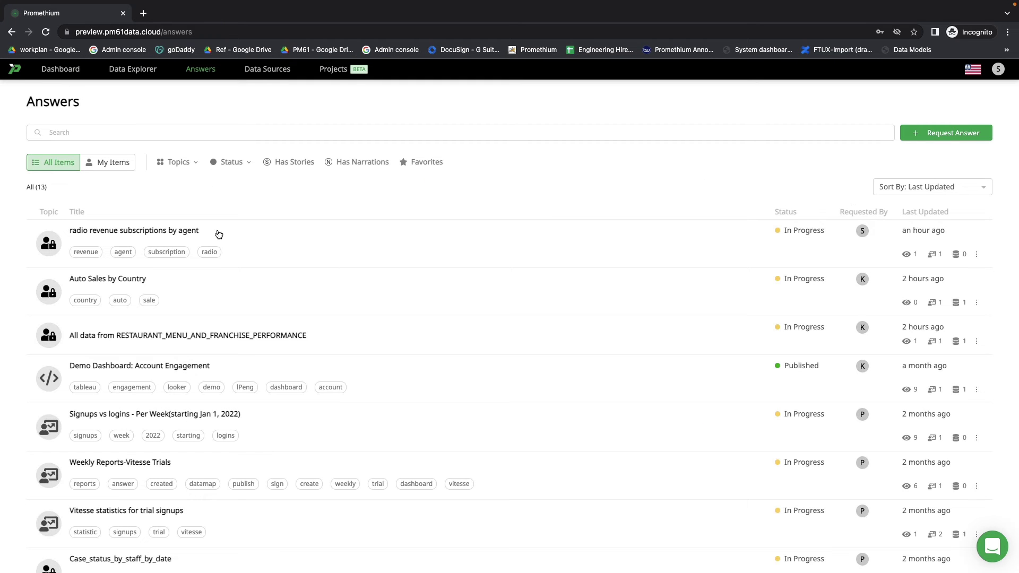
pyautogui.click(217, 232)
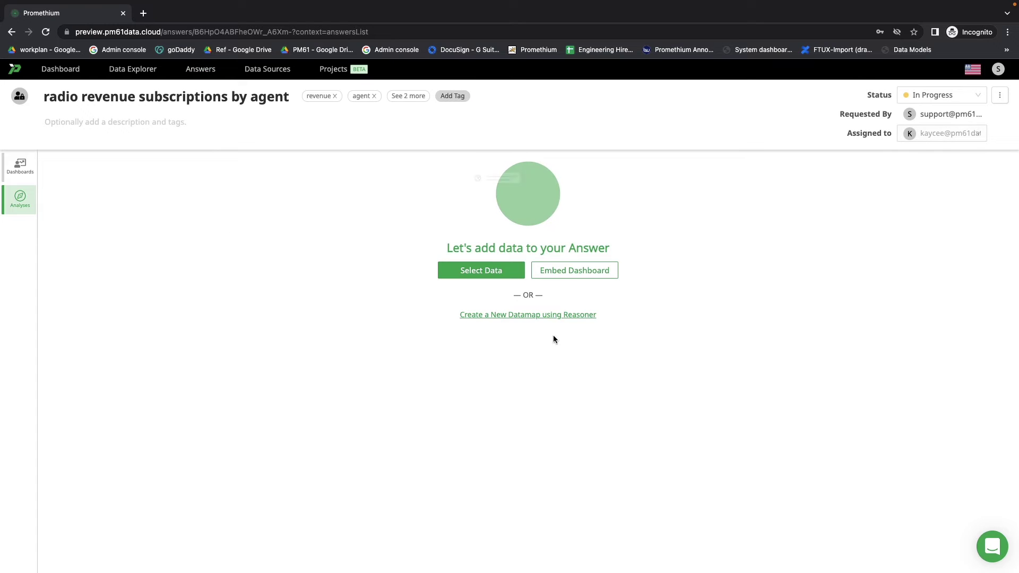
pyautogui.click(487, 271)
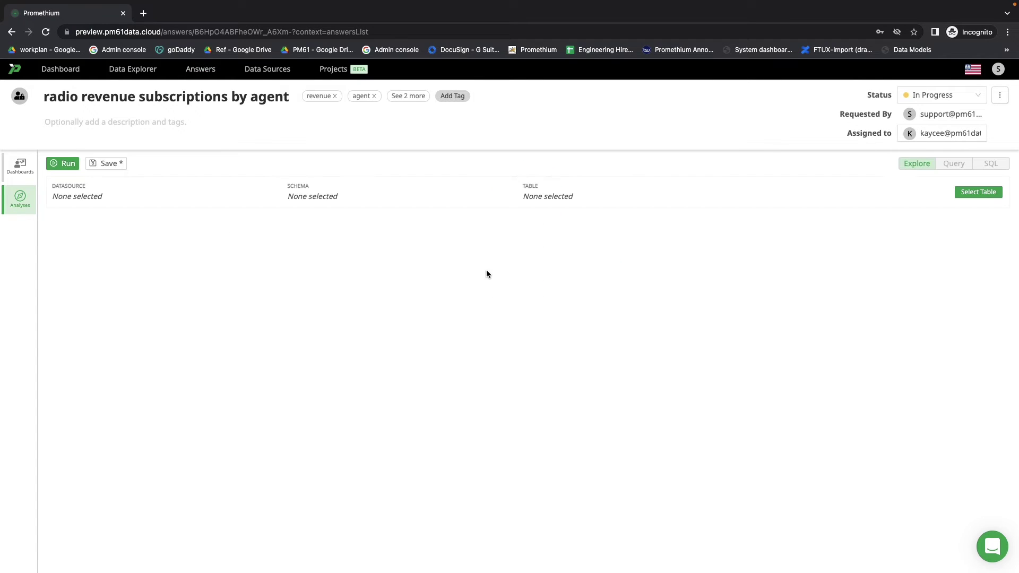
pyautogui.click(977, 193)
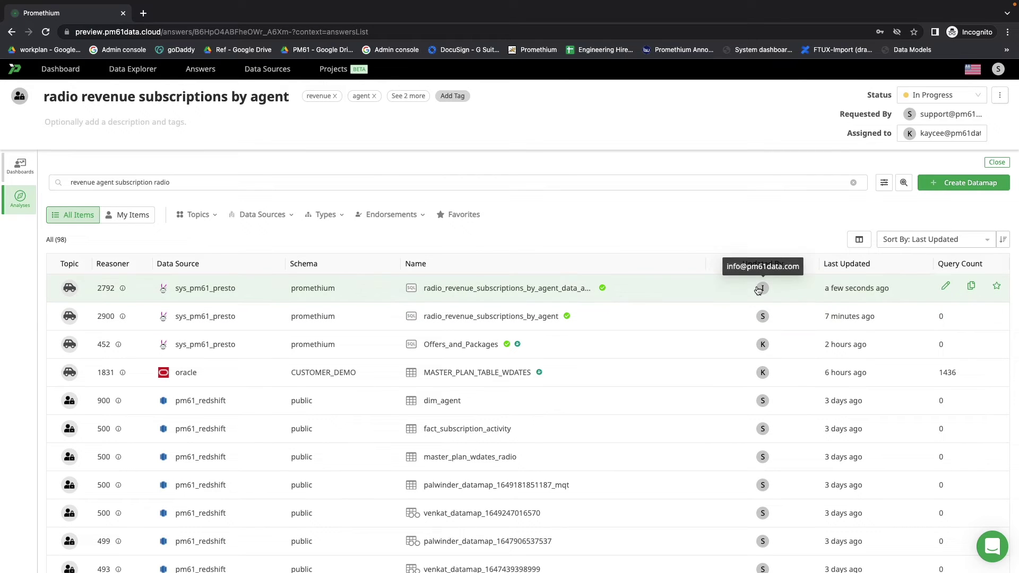
pyautogui.click(509, 288)
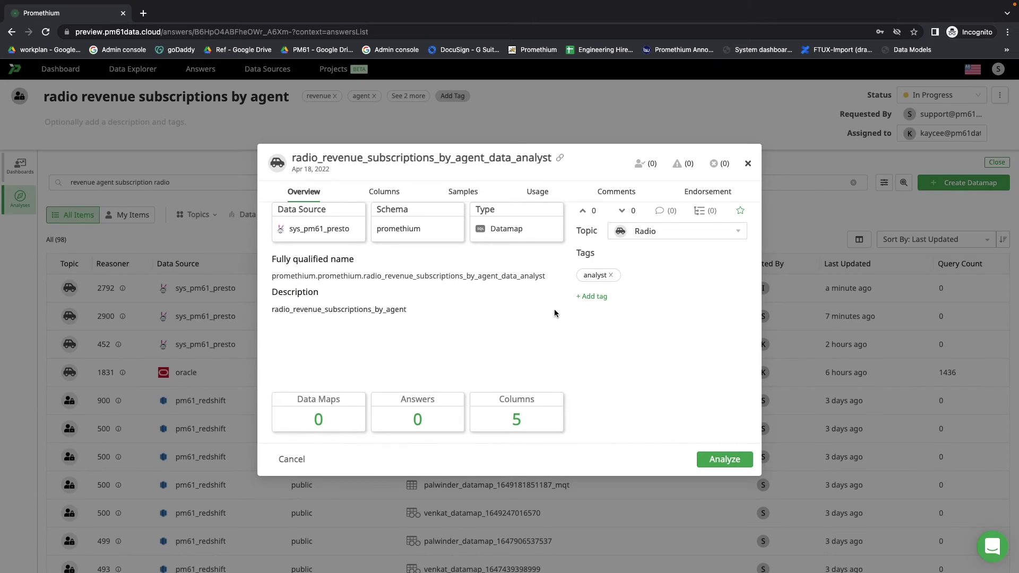
pyautogui.click(724, 459)
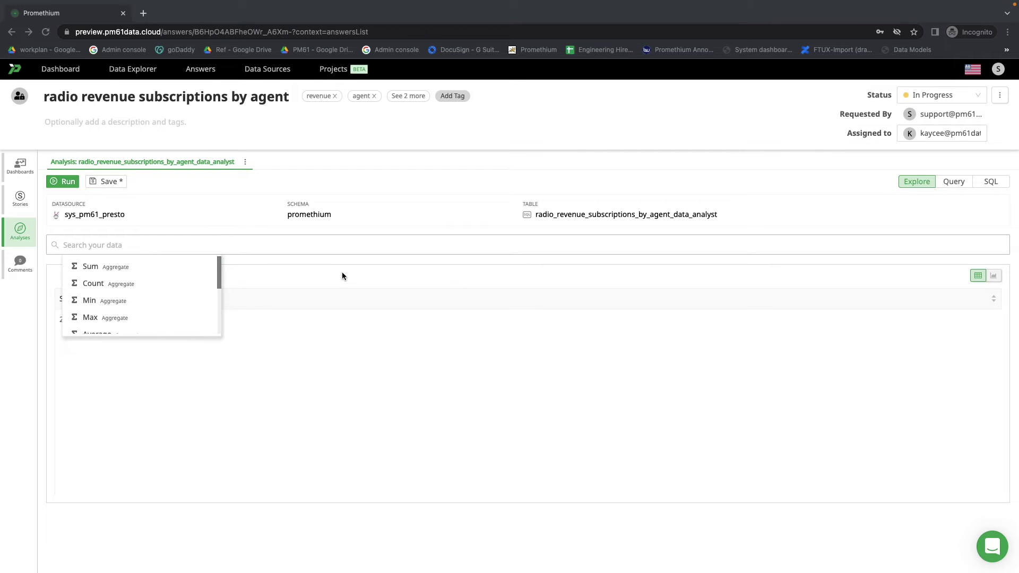
# Step: Add the sumof_mer measure to the analysis query
pyautogui.click(137, 246)
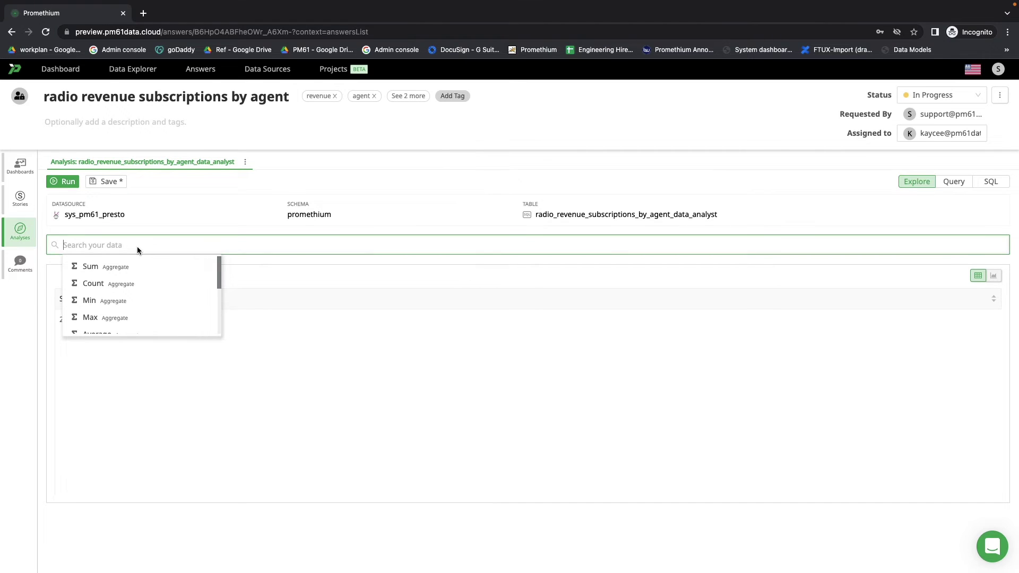
pyautogui.scroll(-3, 116, 302)
pyautogui.scroll(-1, 116, 286)
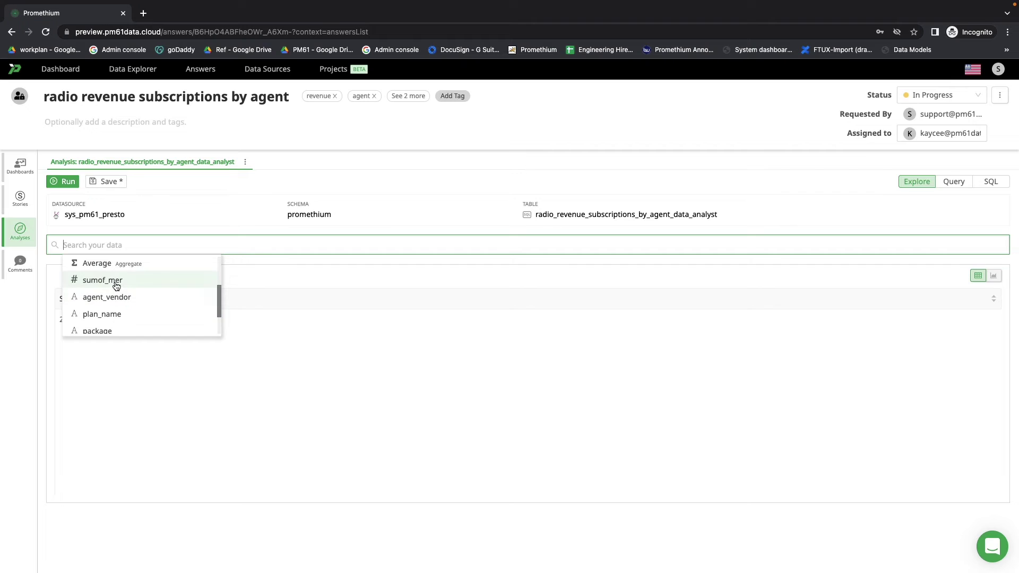
pyautogui.click(117, 281)
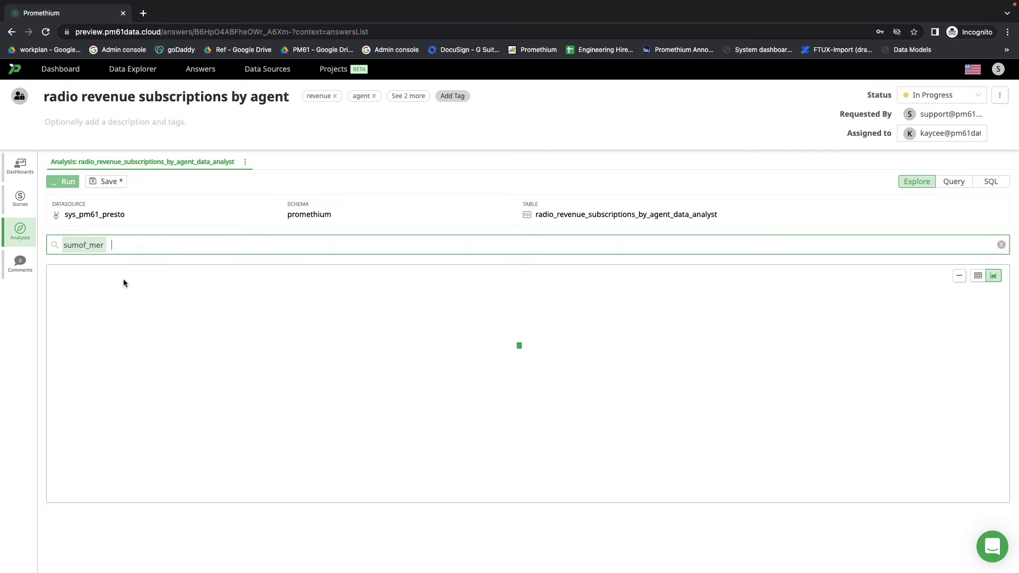
# Step: Group the sumof_mer analysis by agent_vendor and by plan_name
pyautogui.click(160, 245)
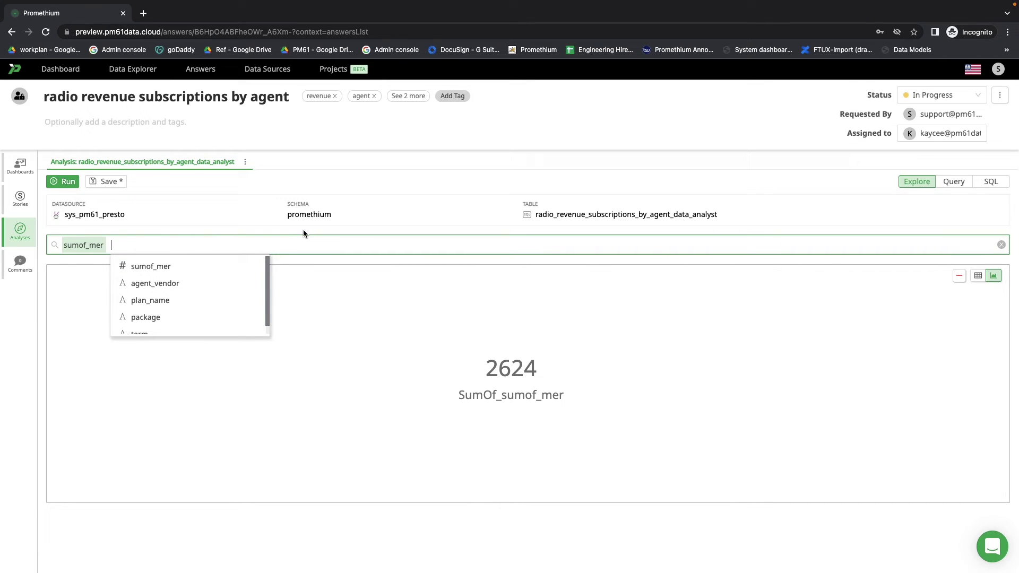
pyautogui.write('by')
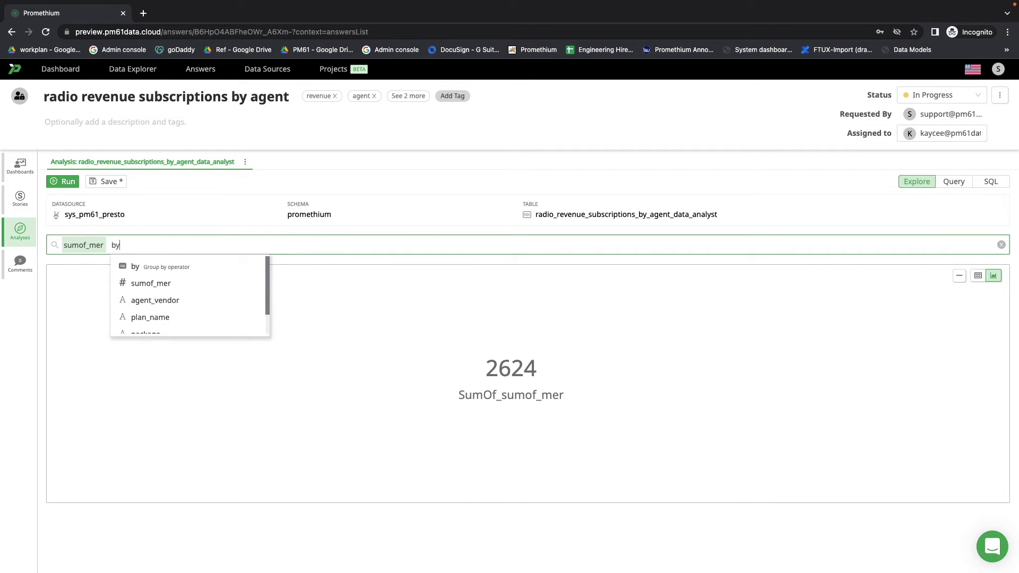
pyautogui.click(218, 266)
pyautogui.click(205, 284)
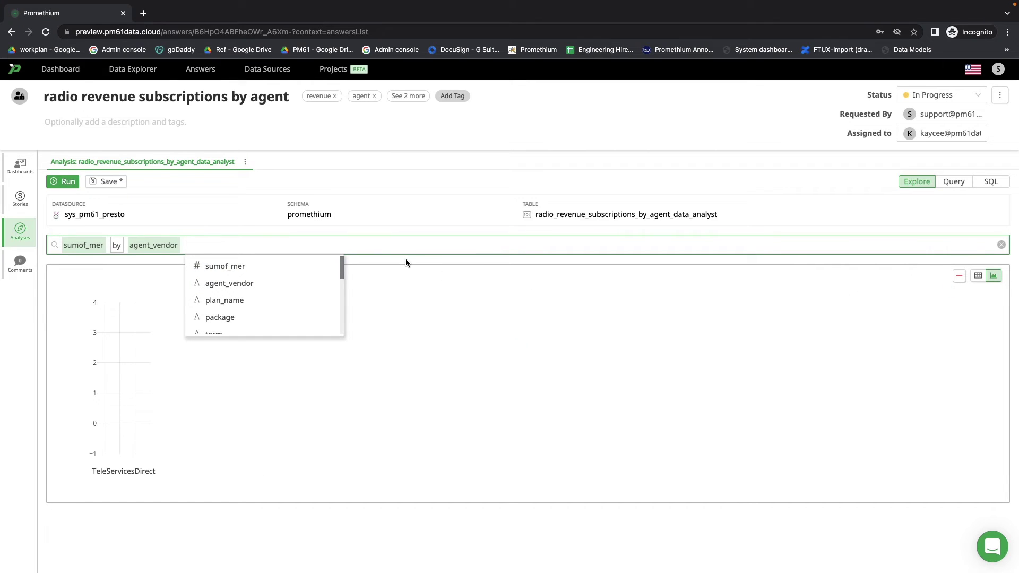
pyautogui.write('by')
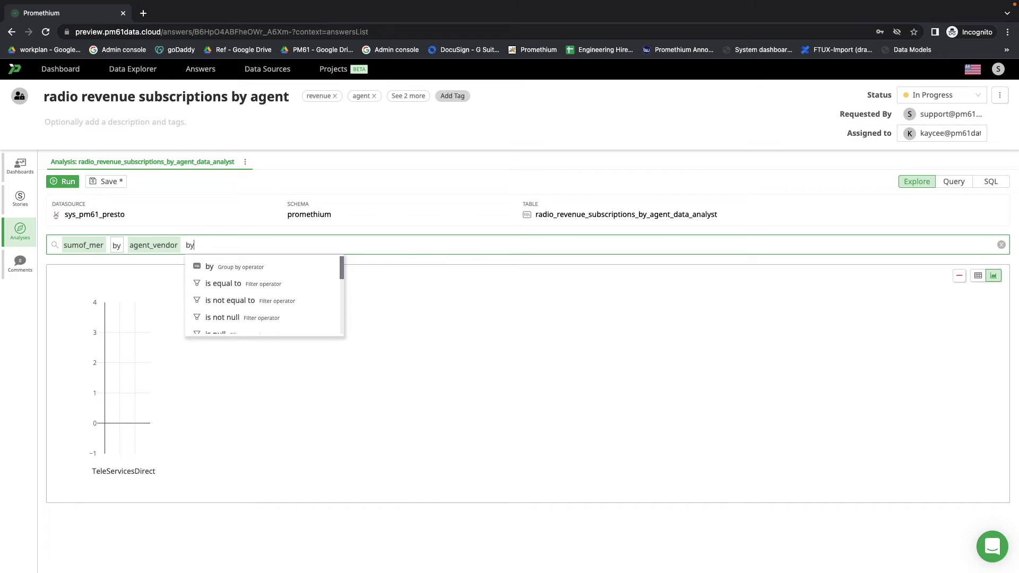
pyautogui.click(311, 268)
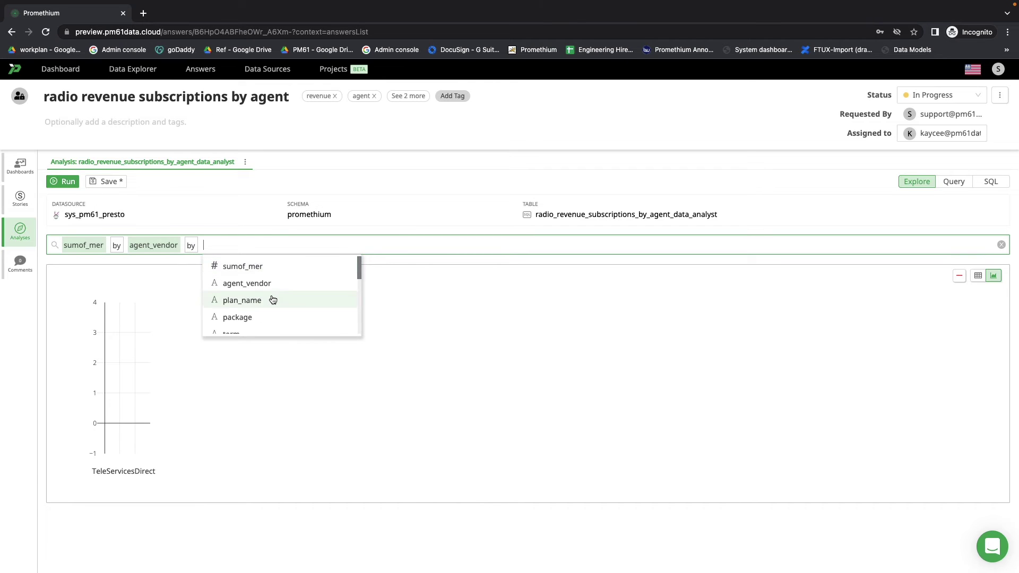
pyautogui.click(238, 301)
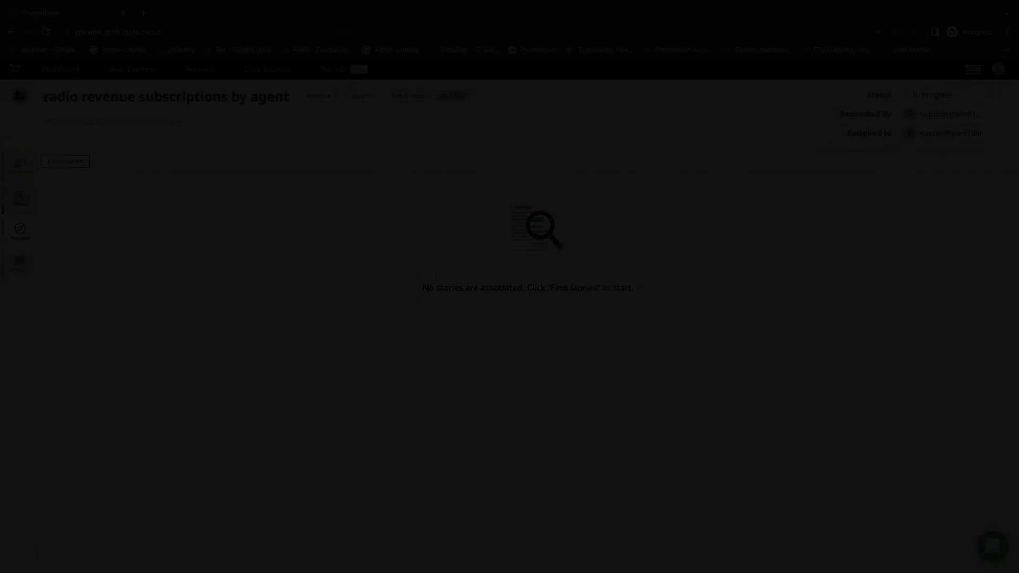
# Step: Find stories for the answer with SumOf_sumof_mer as the measure and plan_name as the dimension
pyautogui.click(75, 162)
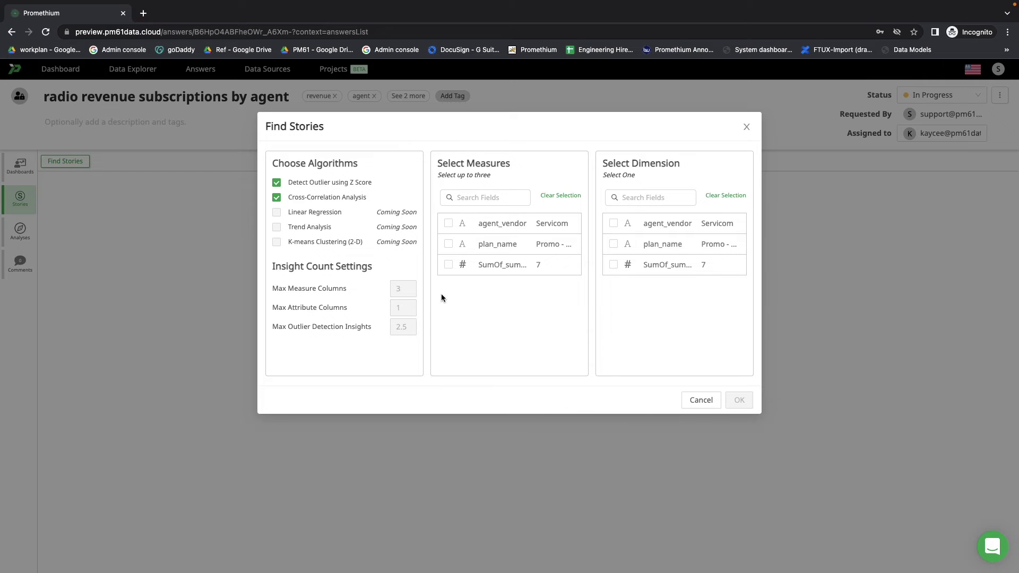
pyautogui.click(447, 264)
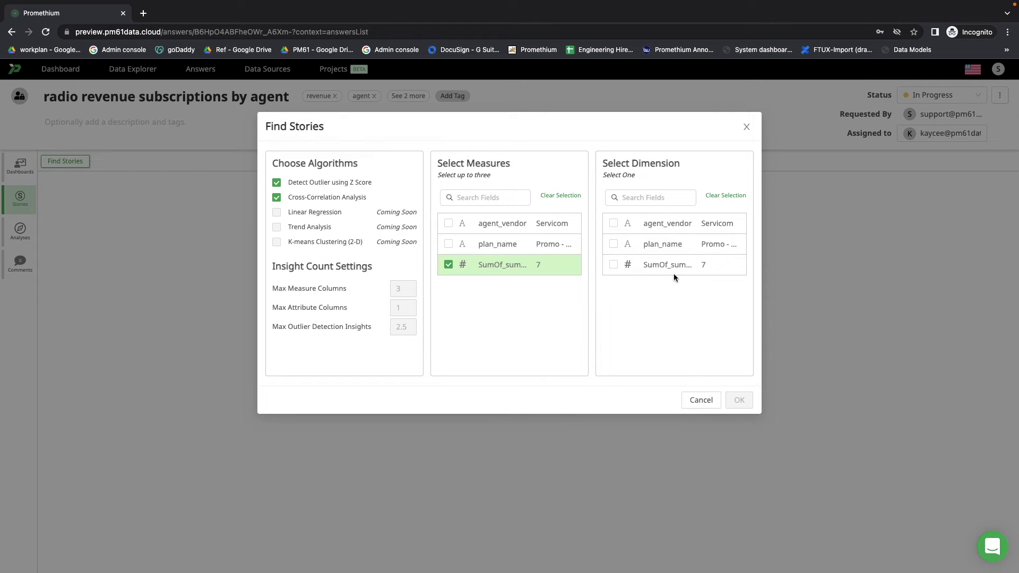
pyautogui.click(614, 245)
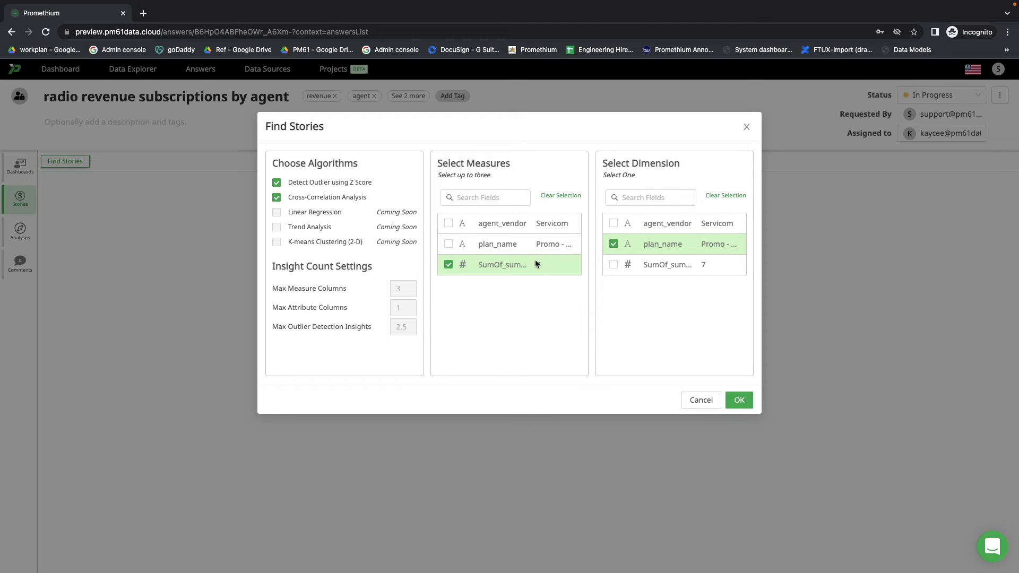
pyautogui.click(739, 399)
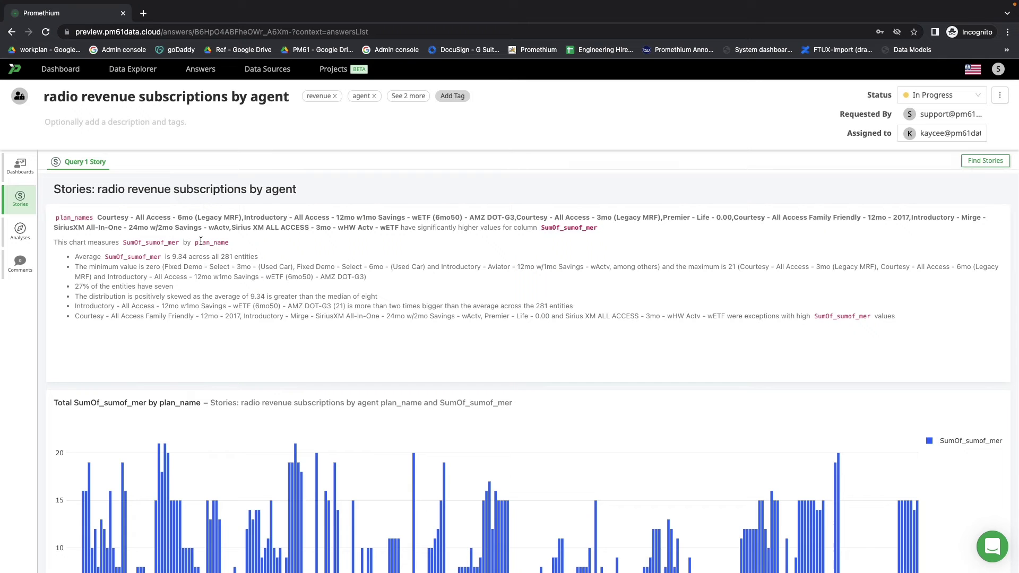
# Step: Examine the generated story's insights on SumOf_sumof_mer by plan_name and its bar chart
pyautogui.scroll(5, 141, 262)
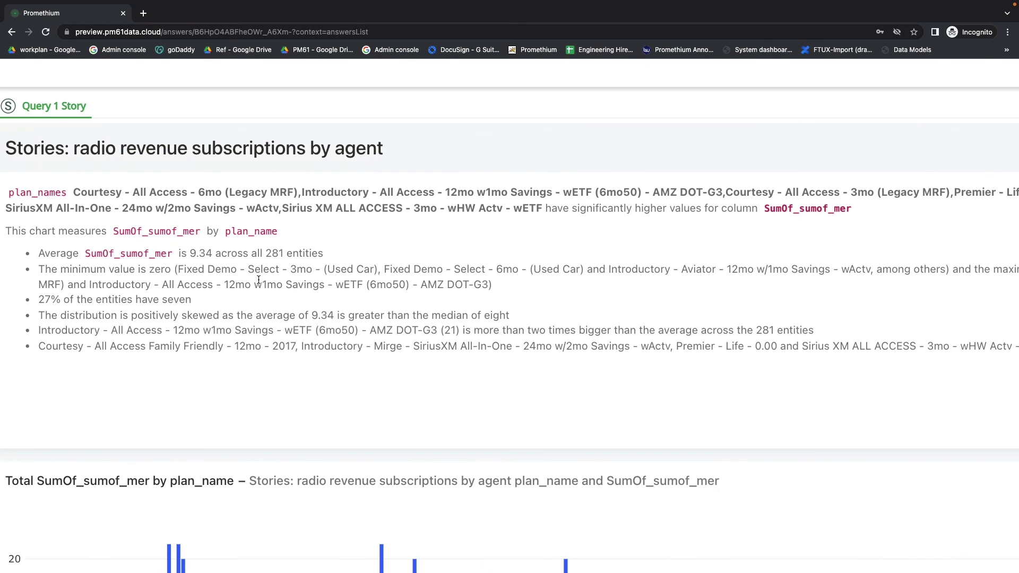
pyautogui.hscroll(-2, 210, 285)
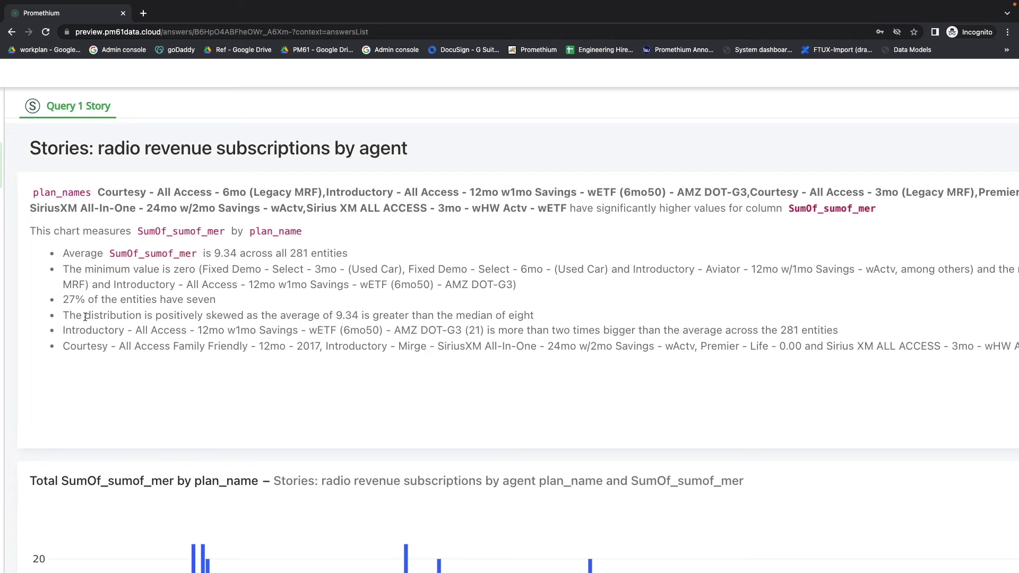
pyautogui.moveTo(85, 317); pyautogui.dragTo(173, 324)
pyautogui.scroll(-5, 174, 324)
pyautogui.scroll(-5, 174, 324)
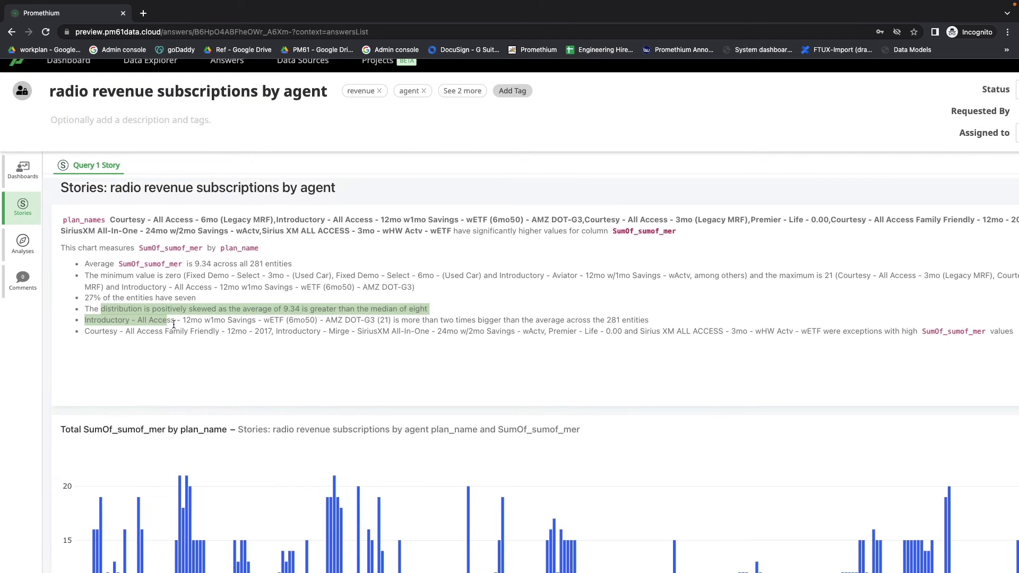
pyautogui.scroll(-3, 174, 325)
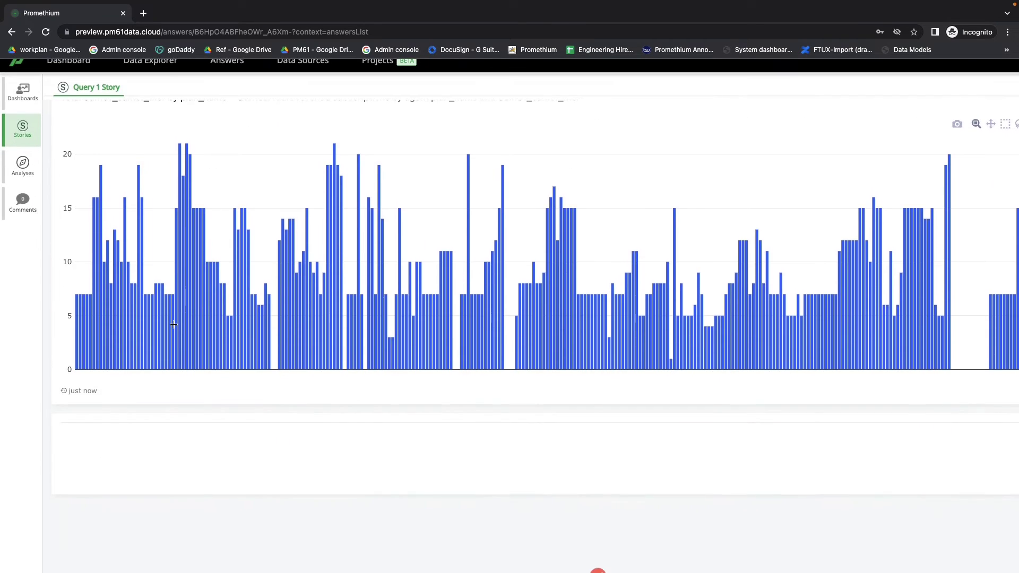
pyautogui.scroll(5, 173, 324)
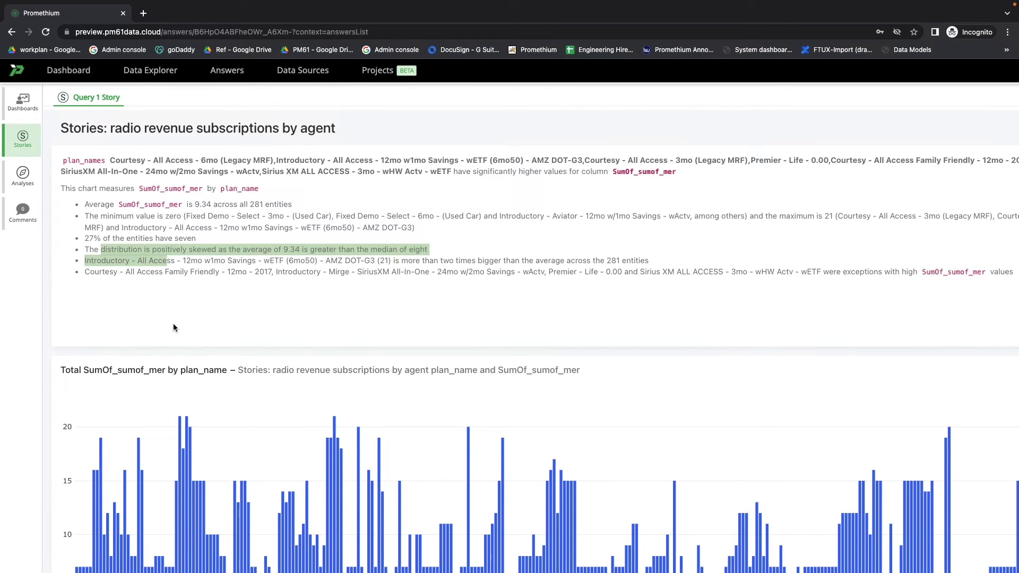
pyautogui.scroll(-3, 173, 323)
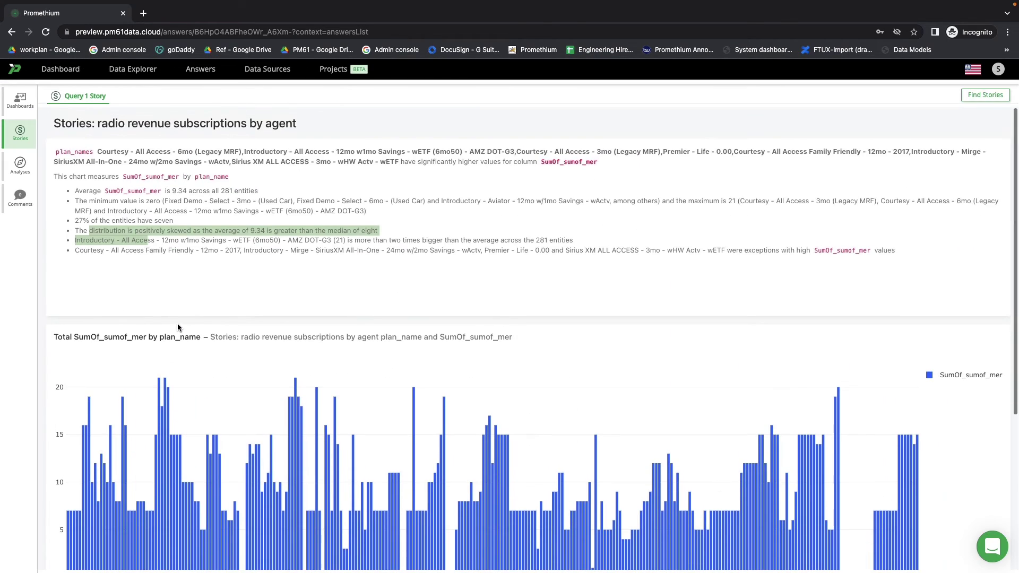
pyautogui.scroll(3, 177, 327)
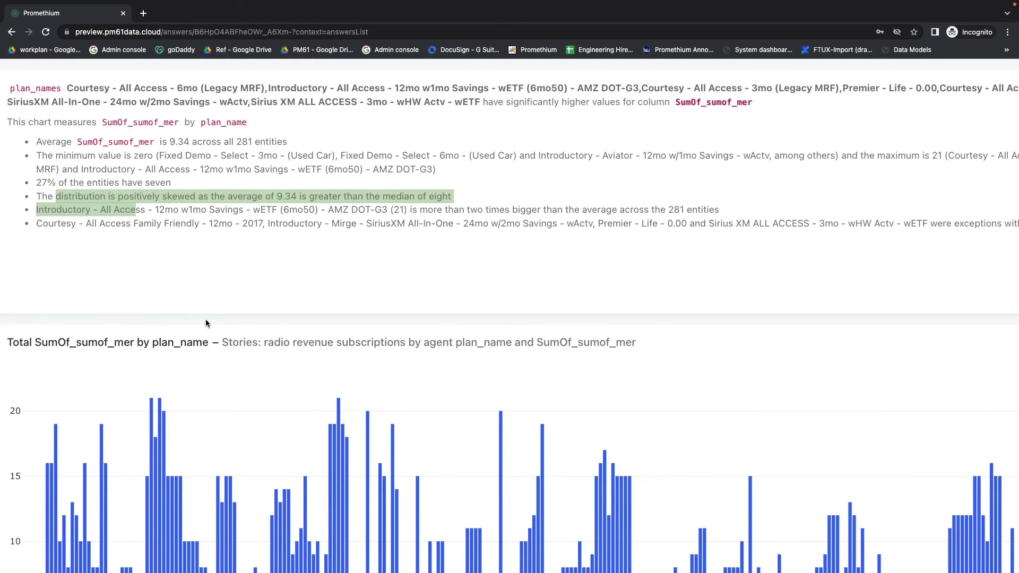
pyautogui.scroll(-3, 205, 324)
pyautogui.click(182, 249)
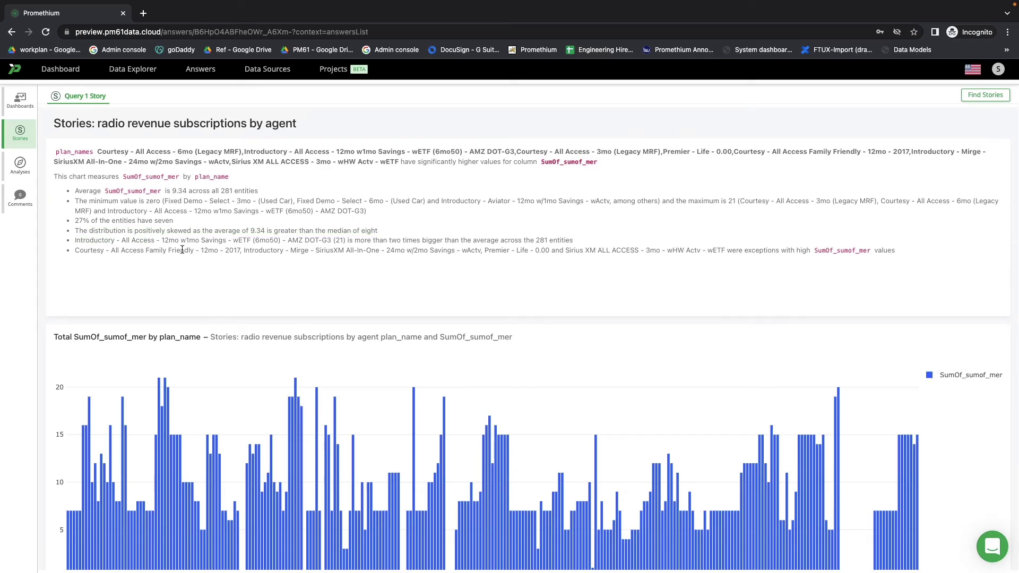
pyautogui.scroll(-5, 182, 249)
pyautogui.scroll(5, 182, 249)
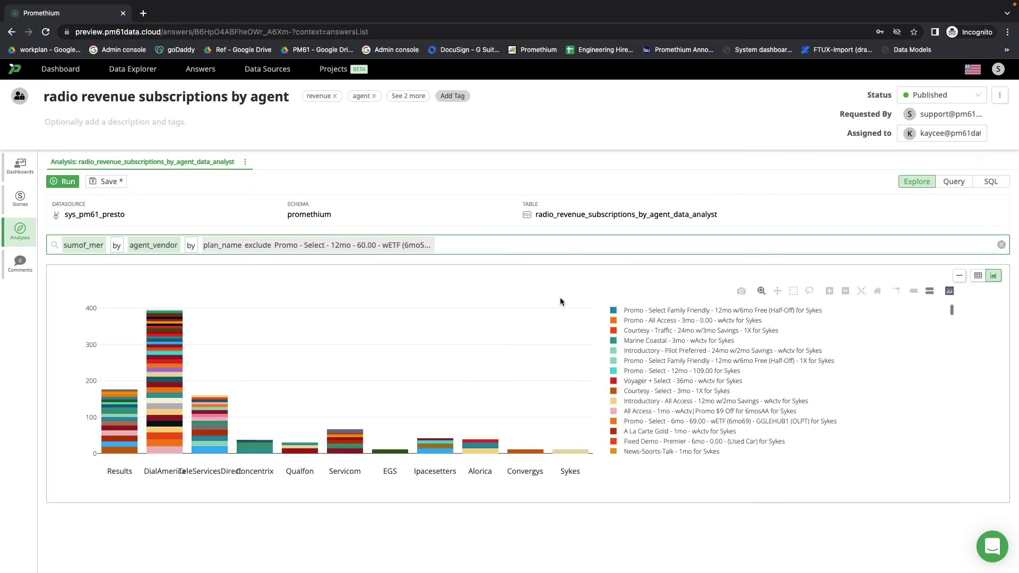
# Step: Return to the list of answers and check the radio revenue subscriptions by agent entry's status
pyautogui.click(206, 68)
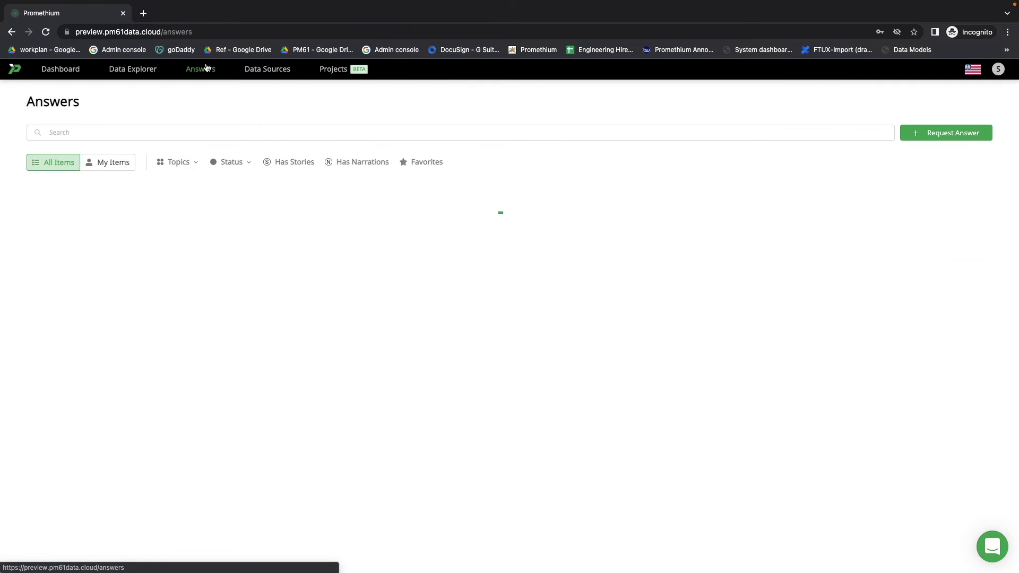
pyautogui.scroll(-1, 442, 386)
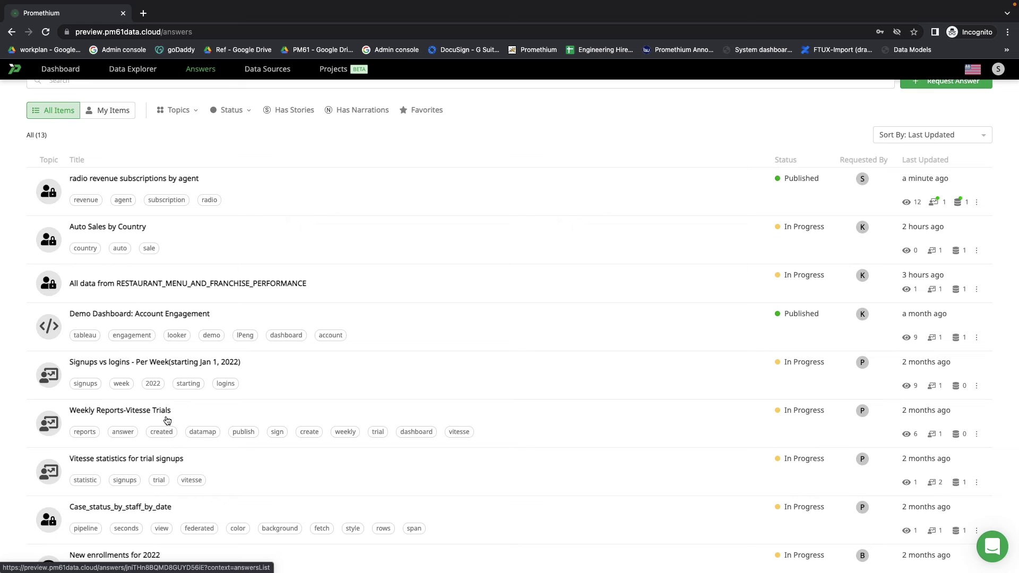
# Step: Open the Demo Dashboard: Account Engagement answer and sign in to Tableau Online with the prefilled account credentials
pyautogui.scroll(-3, 162, 472)
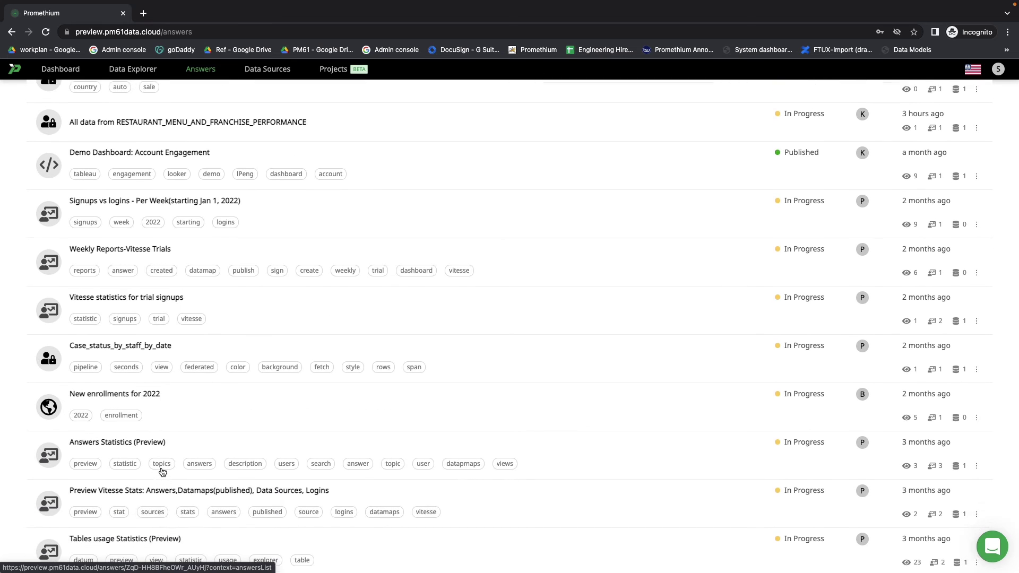
pyautogui.click(181, 142)
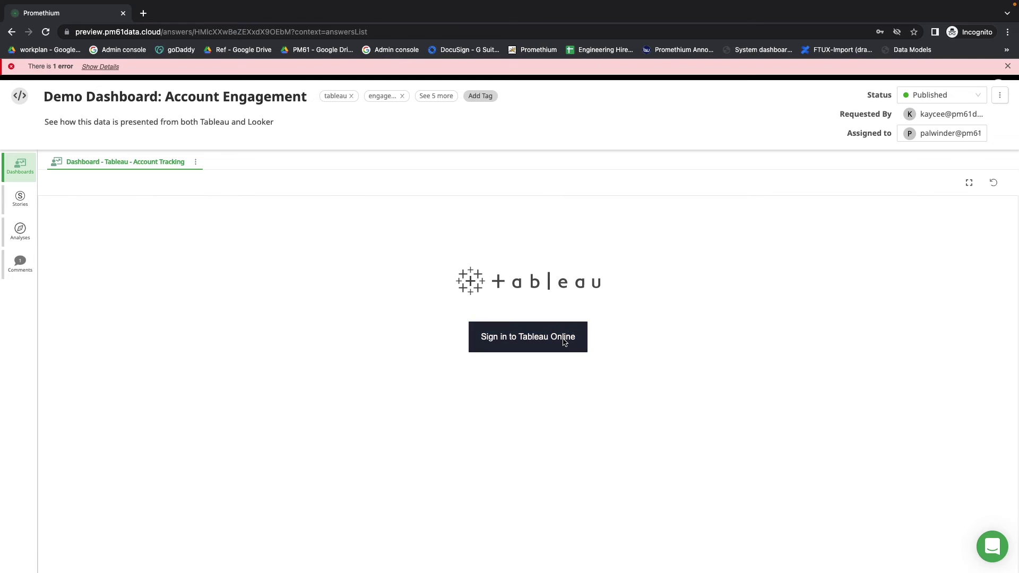
pyautogui.click(565, 343)
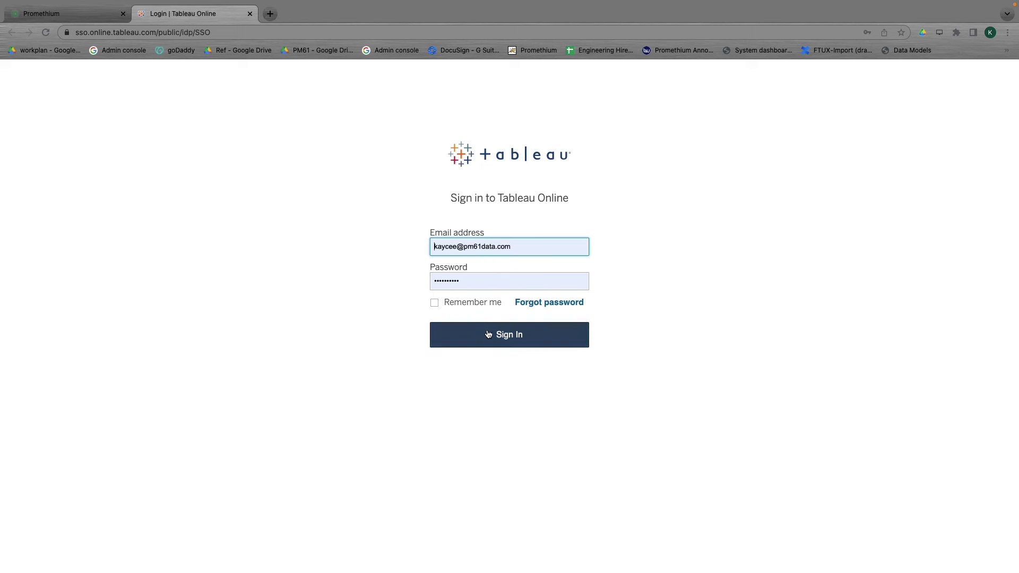
pyautogui.click(488, 335)
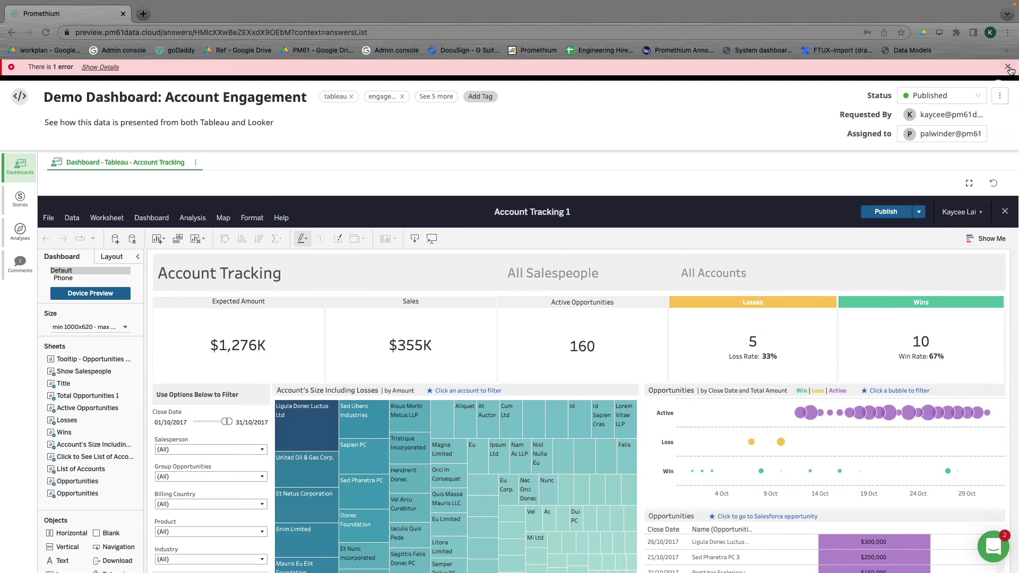
# Step: Dismiss the error notice and filter the Account Tracking dashboard to a single salesperson
pyautogui.click(1008, 69)
pyautogui.scroll(-2, 692, 353)
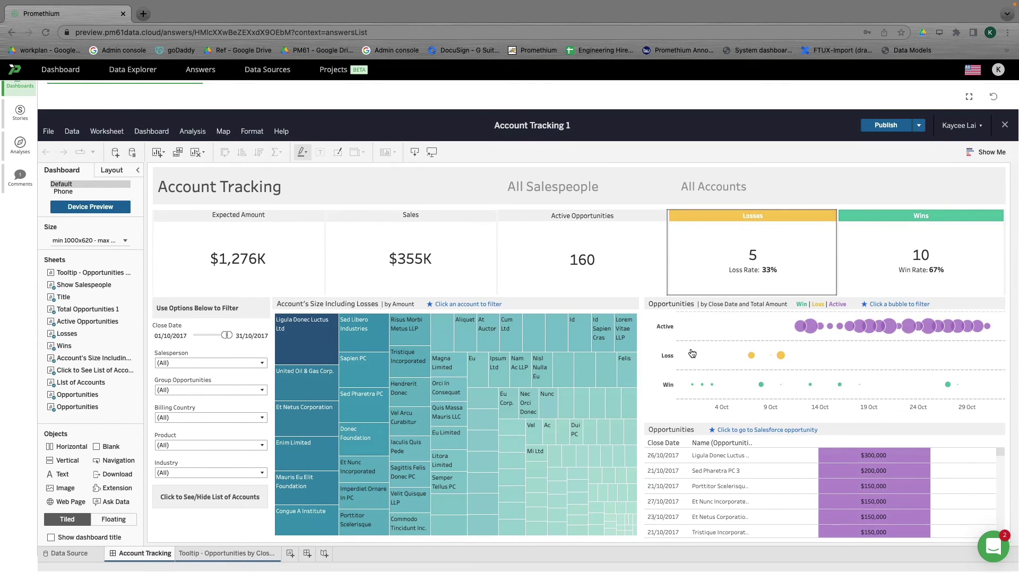
pyautogui.scroll(1, 692, 353)
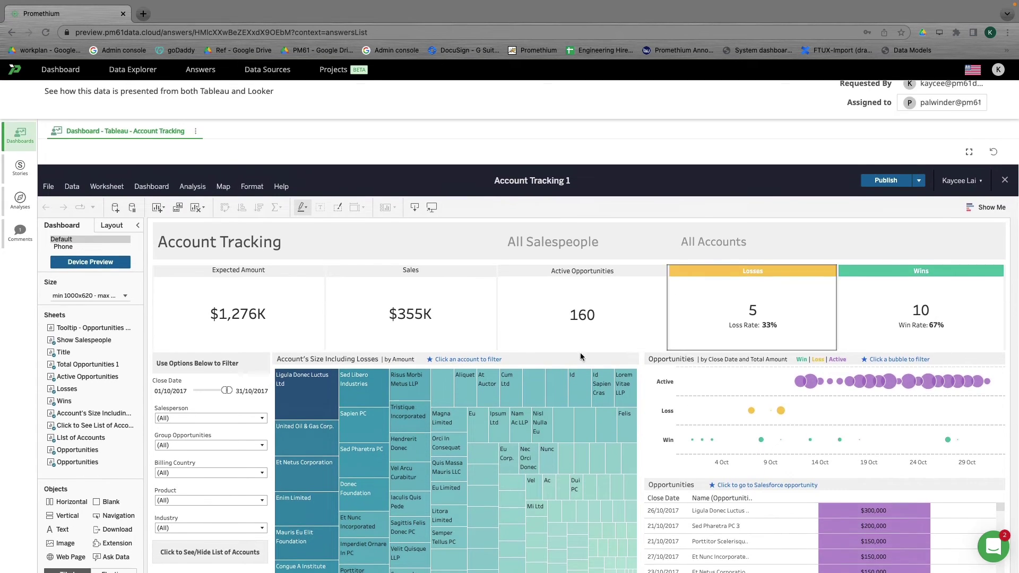
pyautogui.click(250, 422)
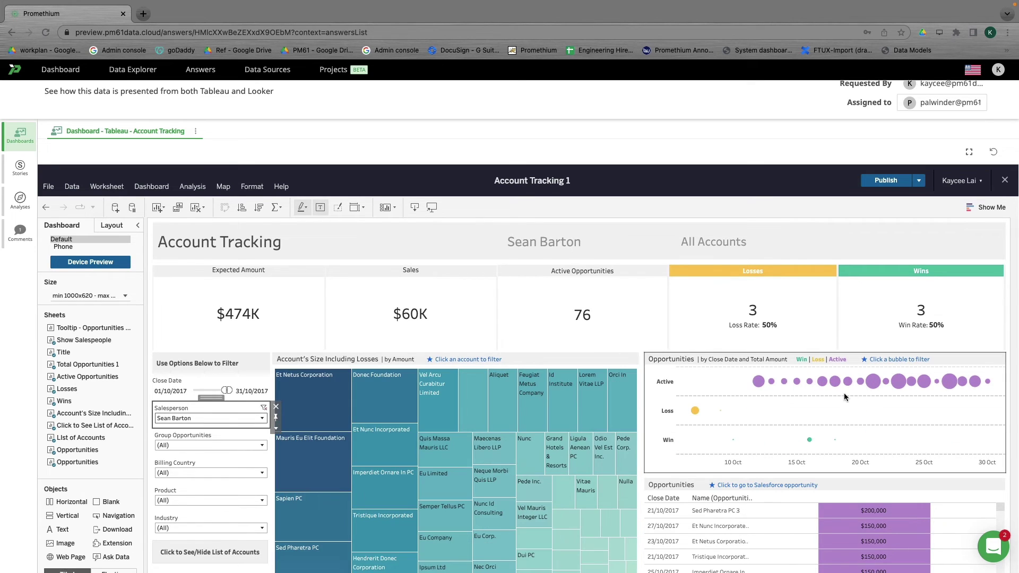
# Step: Exclude SLA: Bronze, Installation: Industrial - Medium and GenWatt Propane 1500kW from the dashboard's Product filter and apply it
pyautogui.click(226, 499)
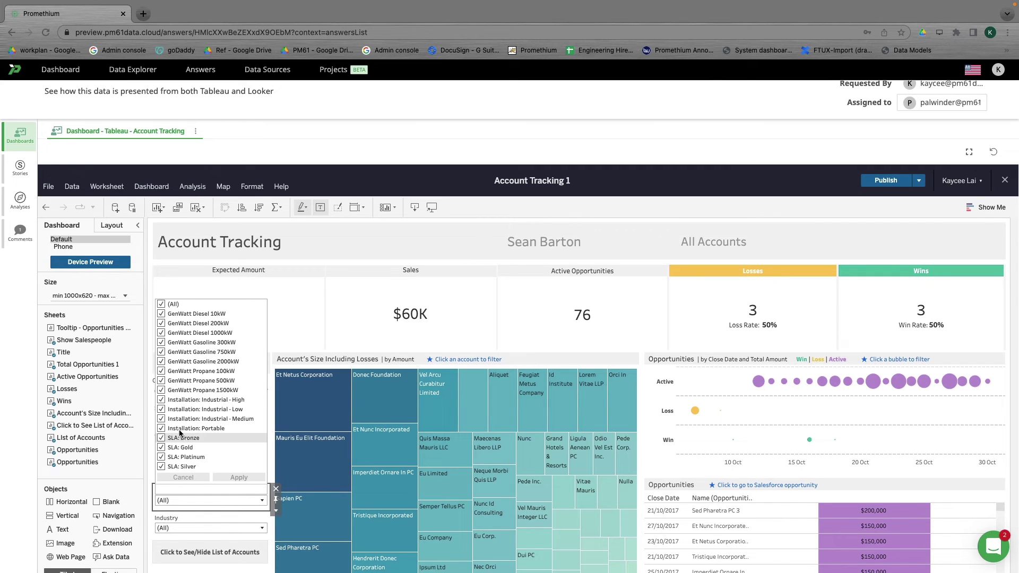
pyautogui.click(162, 437)
pyautogui.click(162, 419)
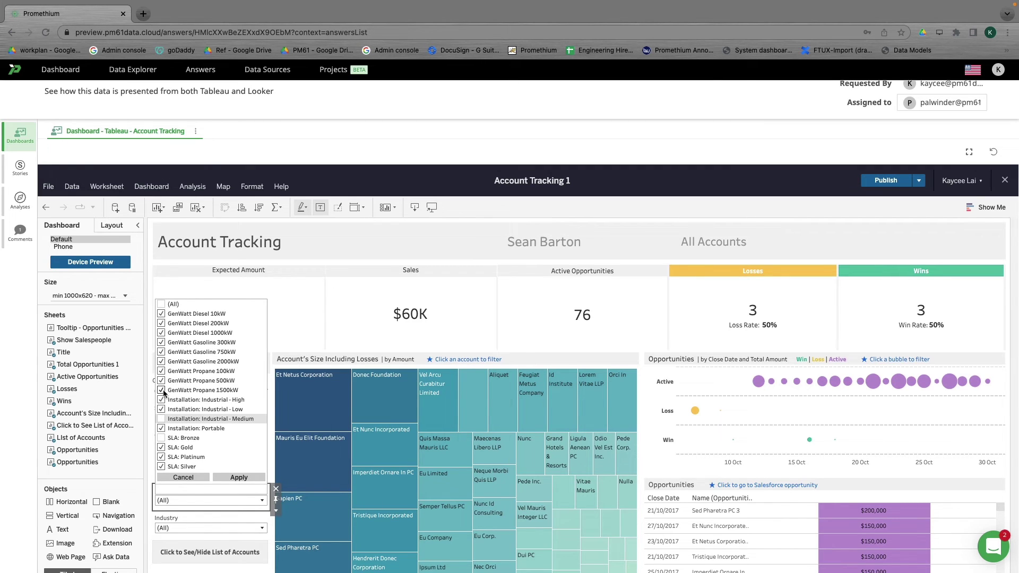
pyautogui.click(162, 390)
pyautogui.click(238, 477)
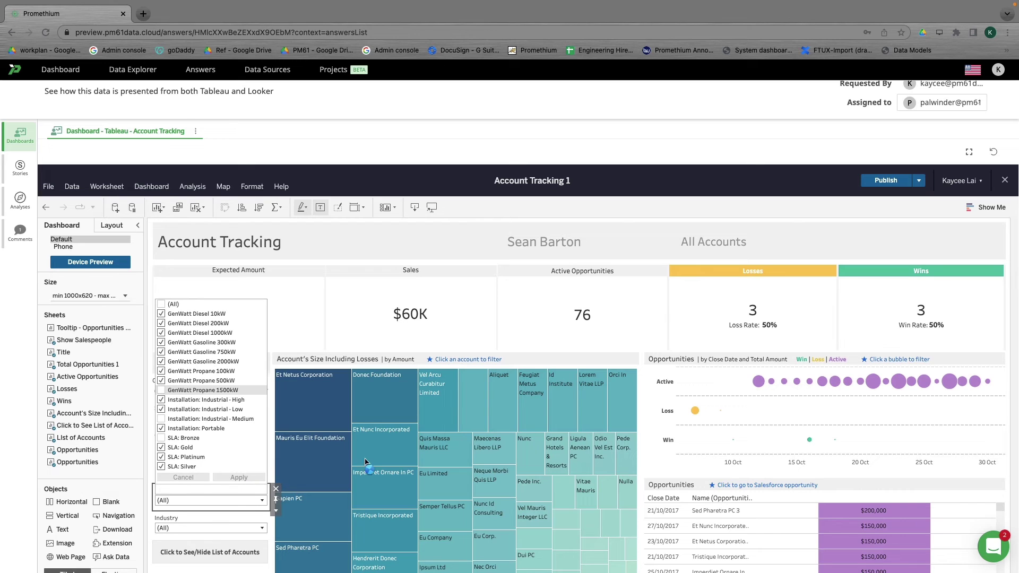
pyautogui.scroll(-2, 612, 350)
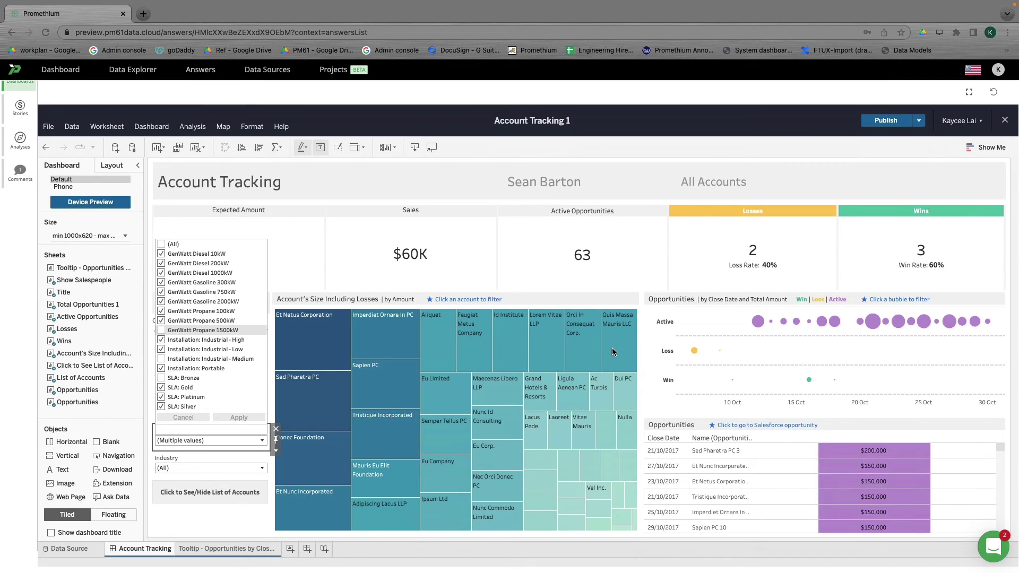
pyautogui.scroll(3, 612, 348)
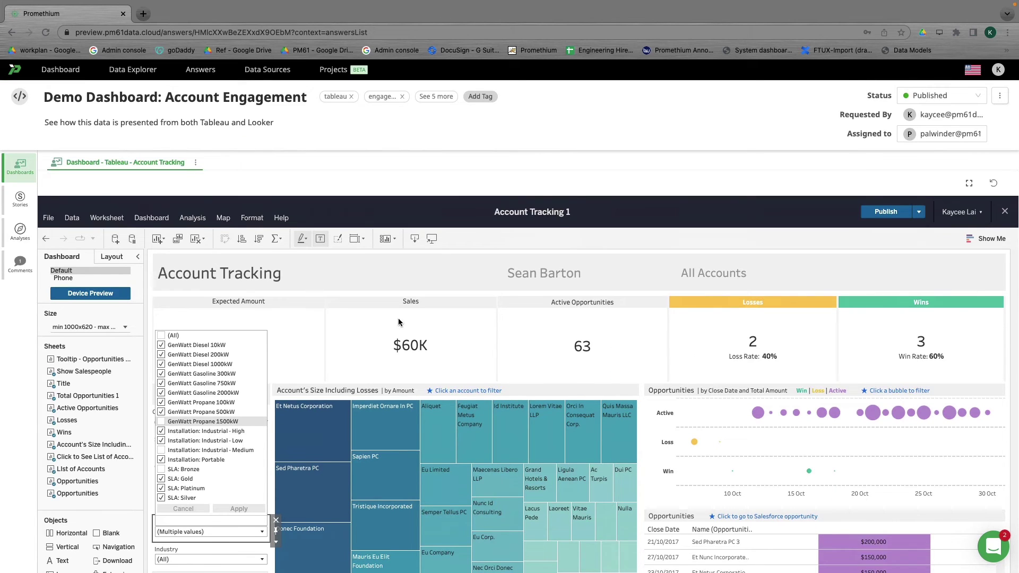
# Step: Search the answers for "What is revenue subscription between 8 and 19 by vendor by plan from 2013 to 2019?"
pyautogui.click(194, 70)
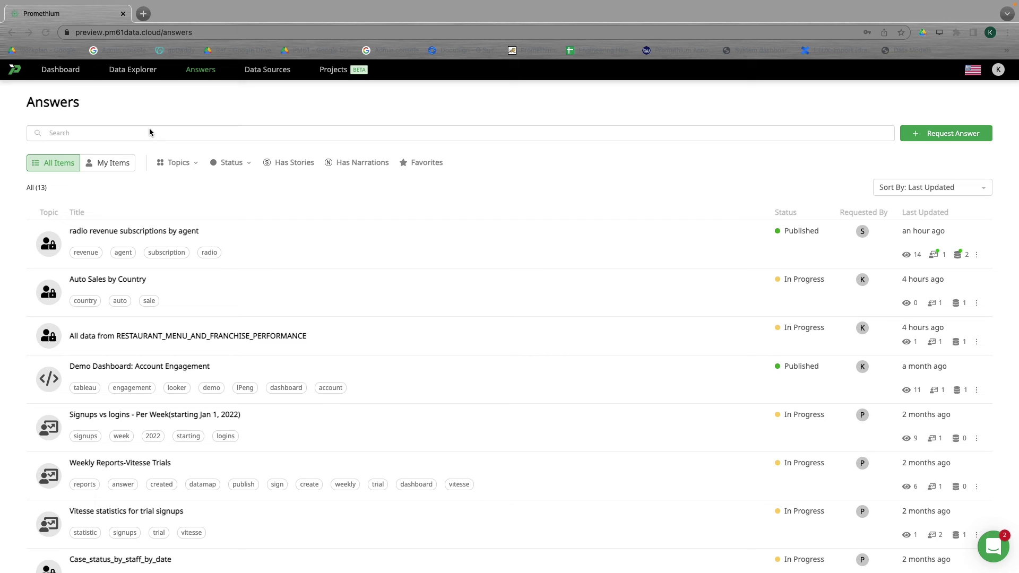
pyautogui.click(221, 135)
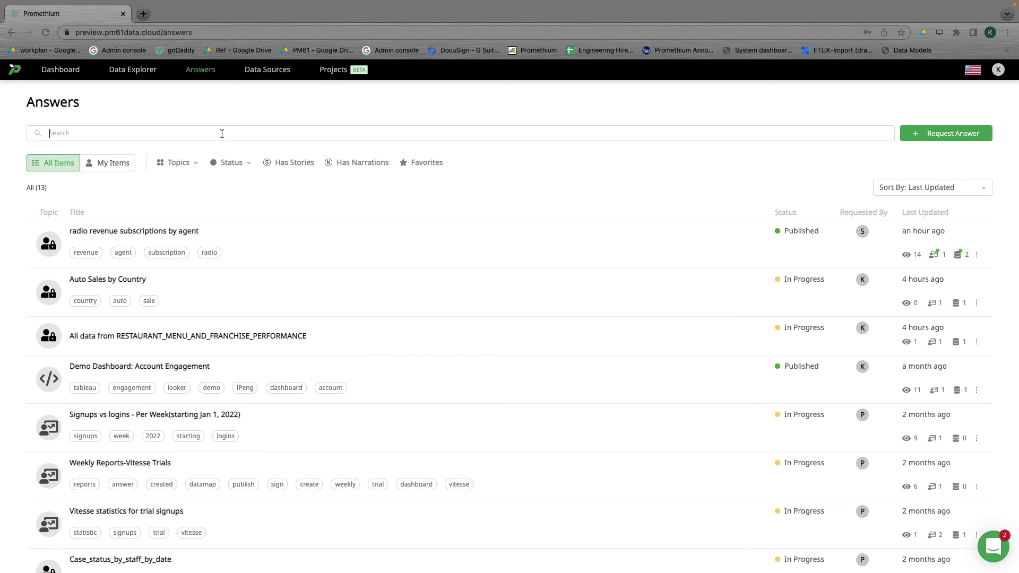
pyautogui.write('What is')
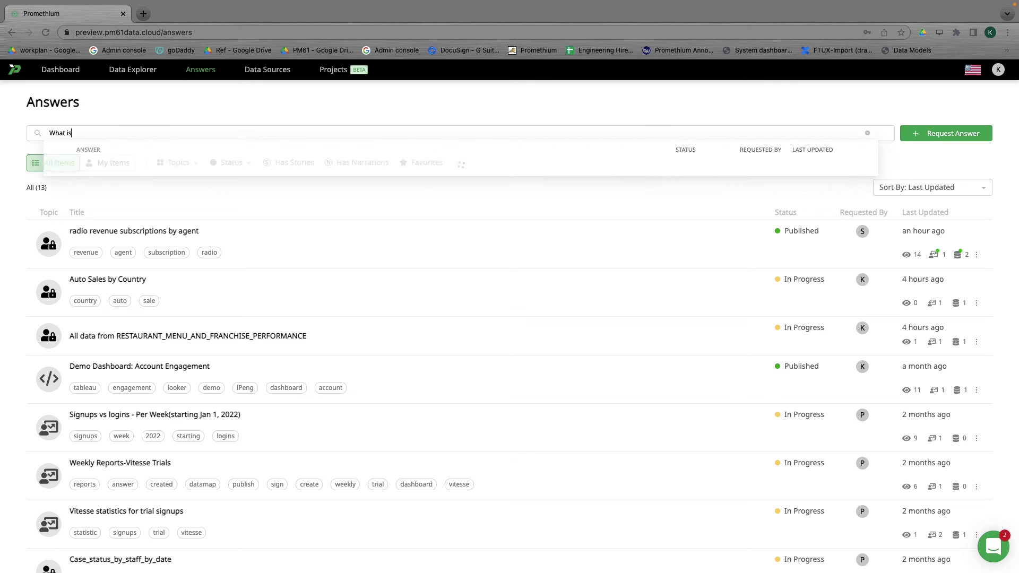
pyautogui.write(' revenue')
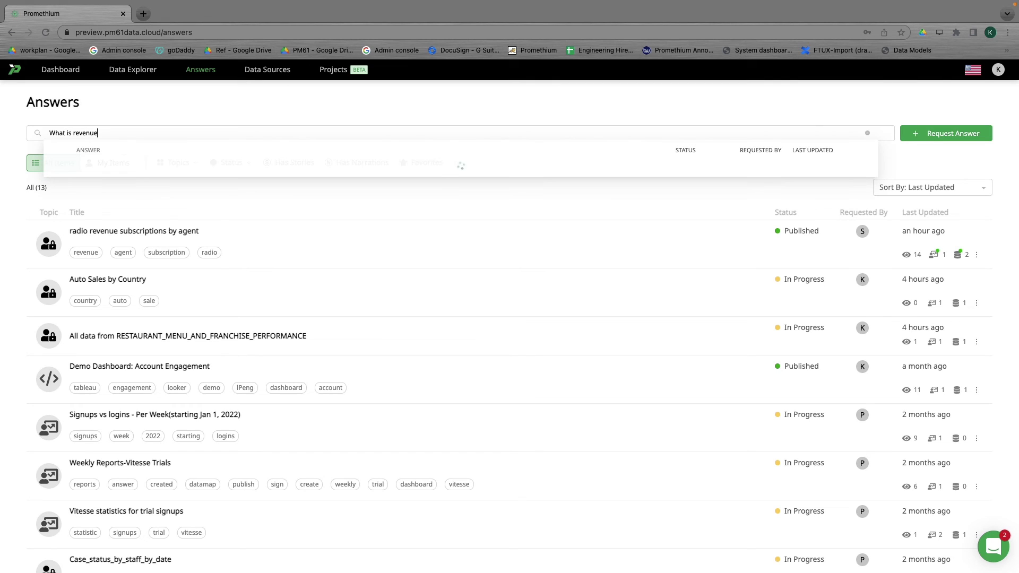
pyautogui.write(' subscription')
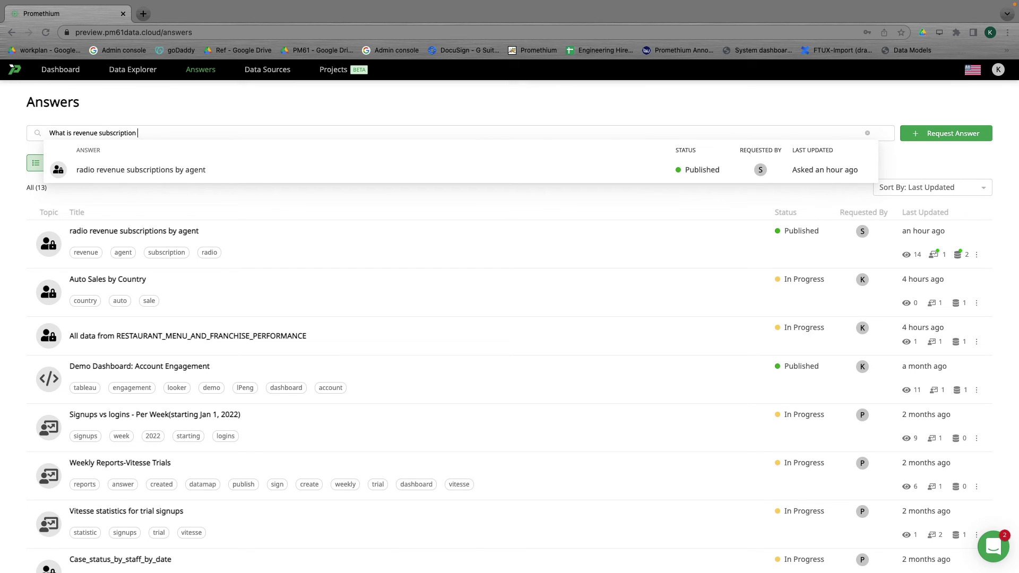
pyautogui.write('between 8 and 19 by vendor by plan from 2013')
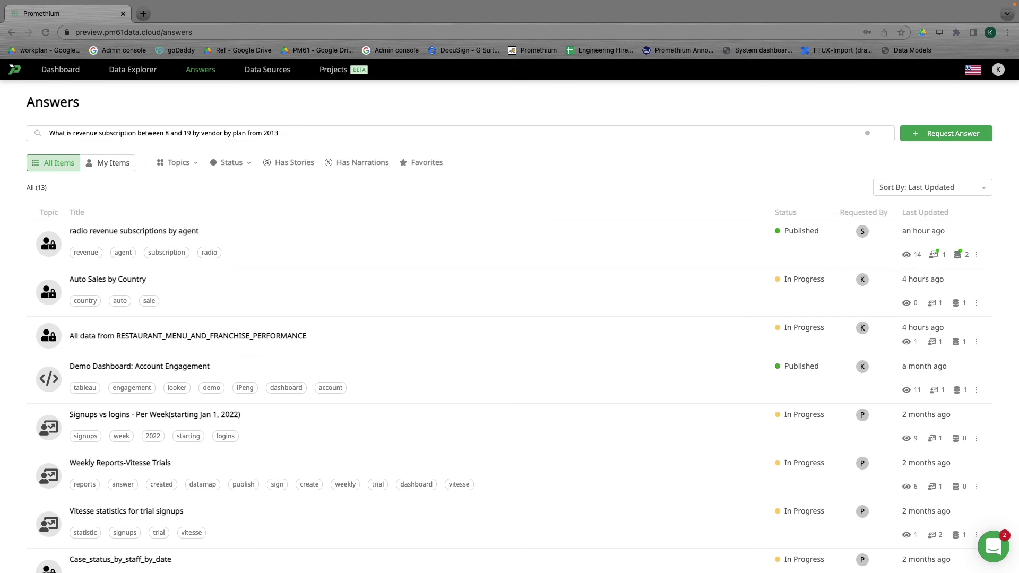
pyautogui.write(' to 2019?')
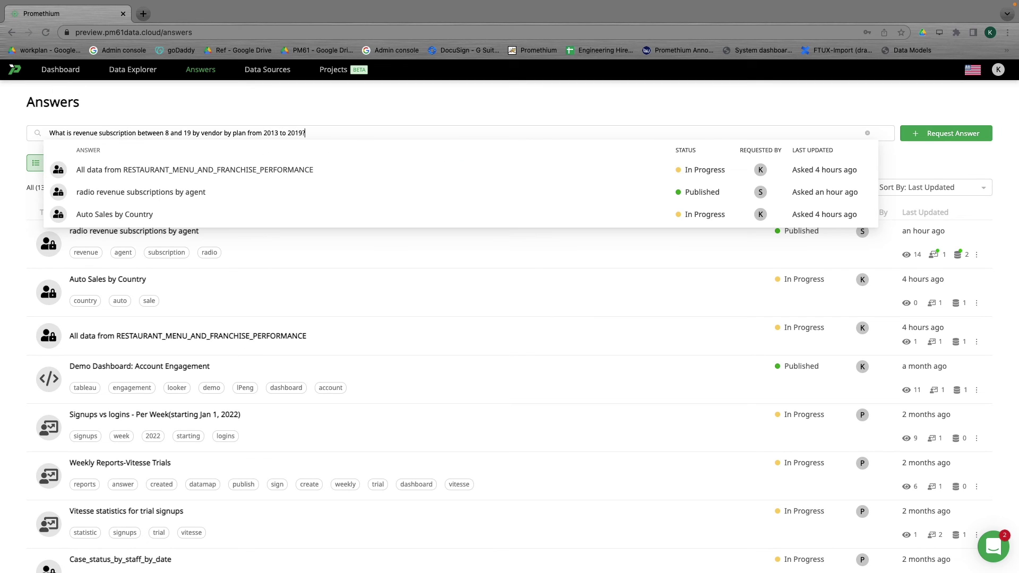
pyautogui.press('Return')
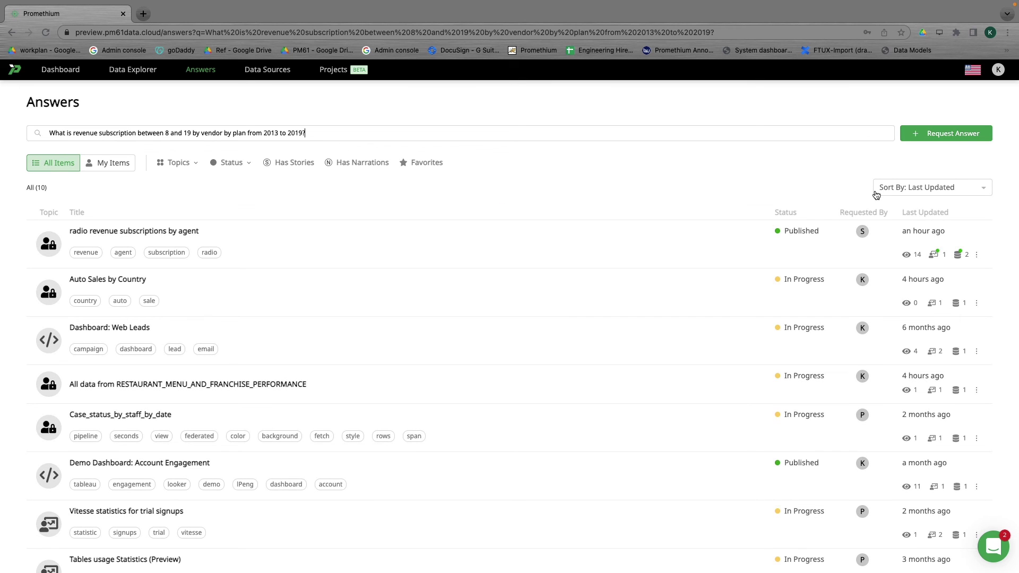
# Step: Request a new answer from the searched question and create its datamap with Reasoner
pyautogui.click(917, 137)
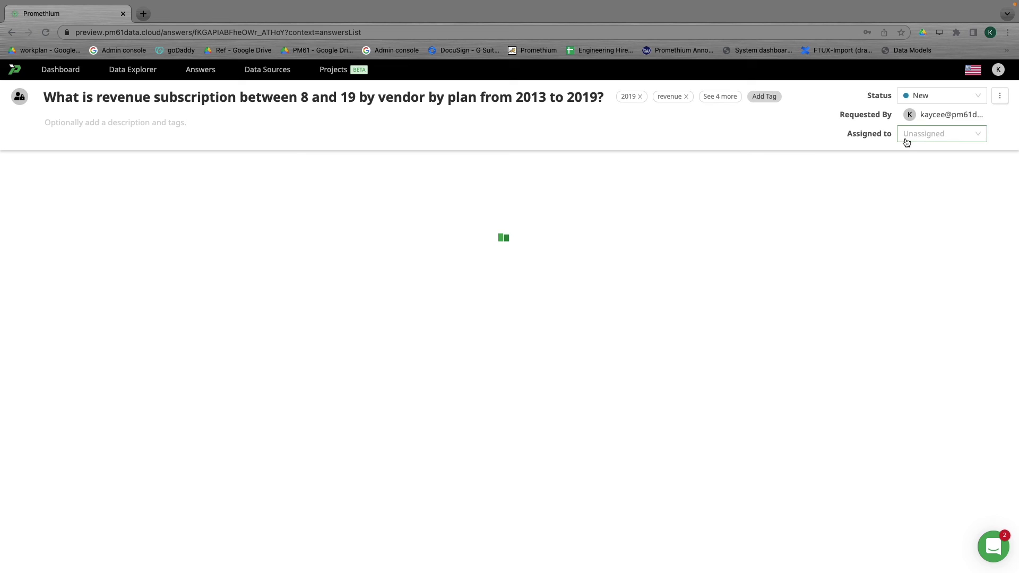
pyautogui.click(943, 136)
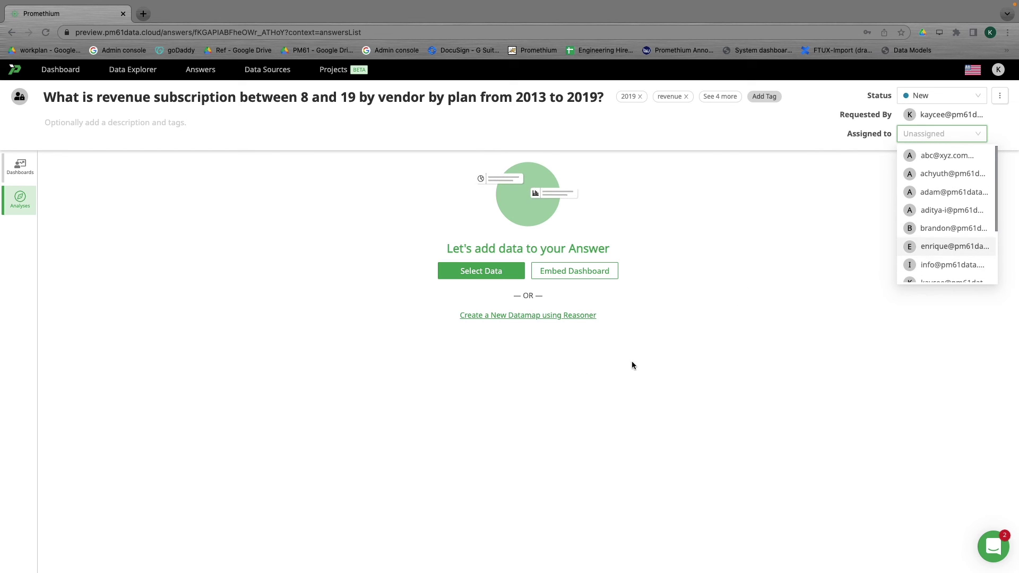
pyautogui.click(523, 315)
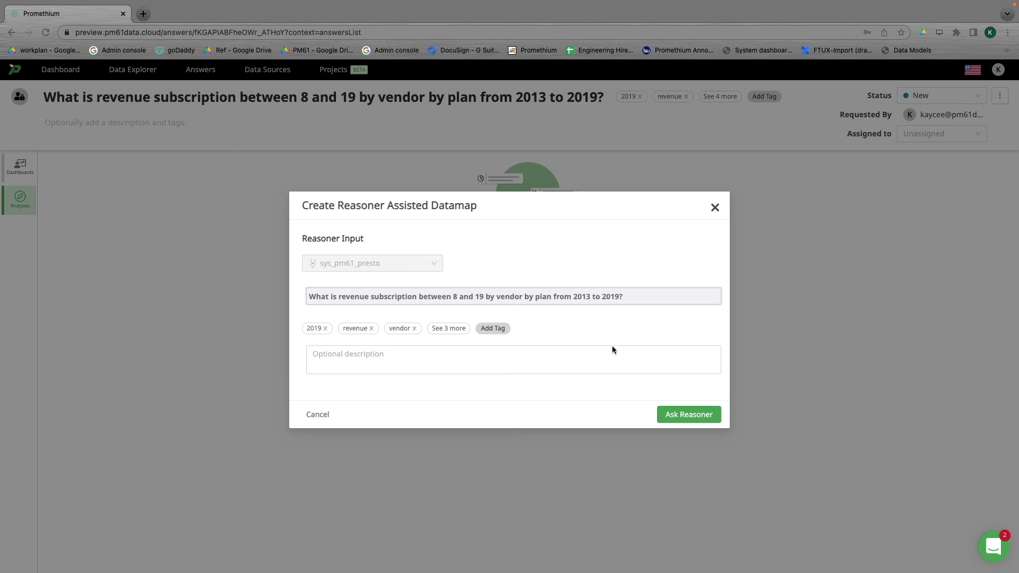
pyautogui.click(692, 413)
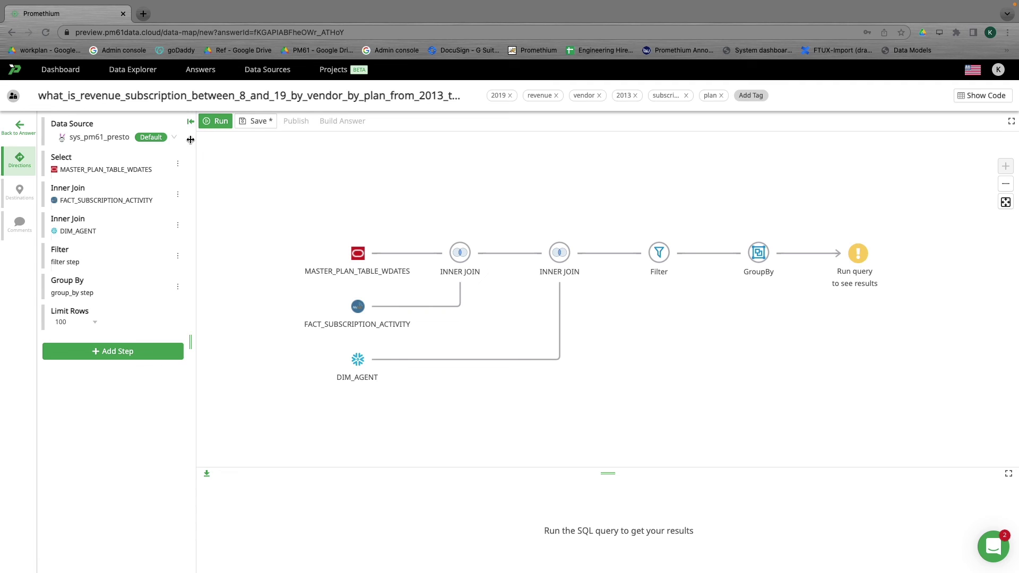
# Step: Run the Reasoner-assisted datamap with its results area enlarged and save the datamap
pyautogui.click(215, 122)
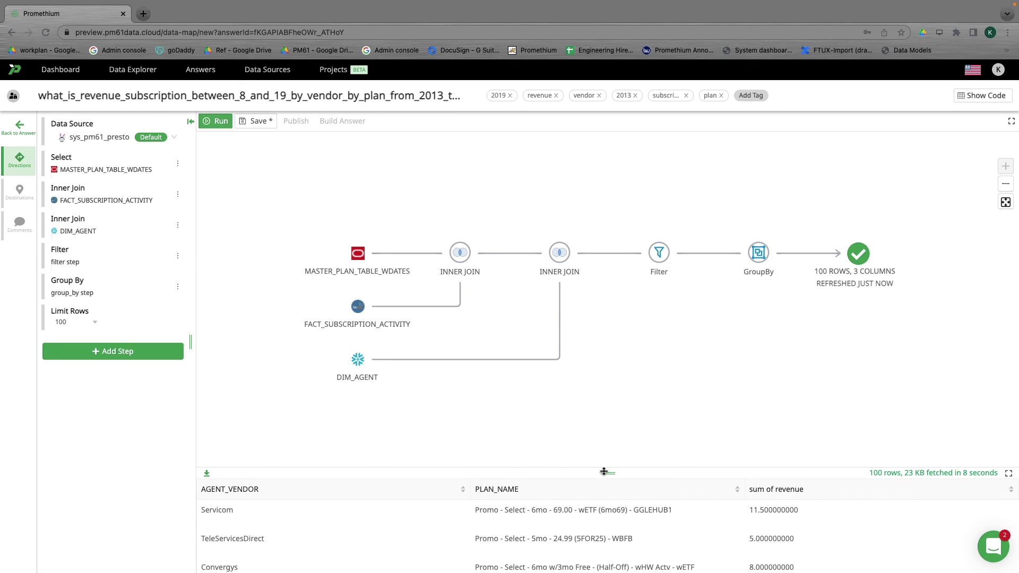
pyautogui.moveTo(608, 473); pyautogui.dragTo(611, 396)
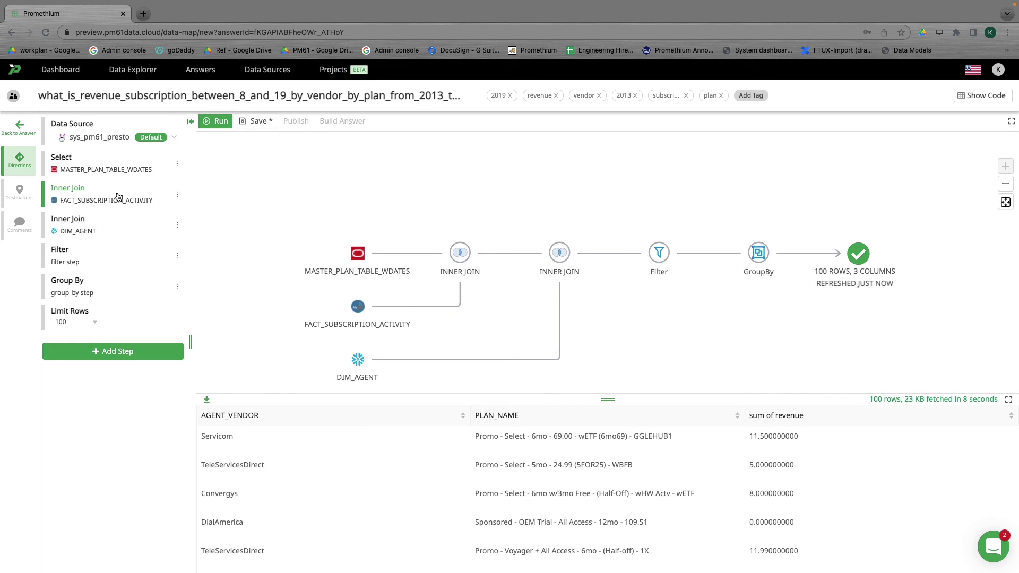
pyautogui.click(259, 122)
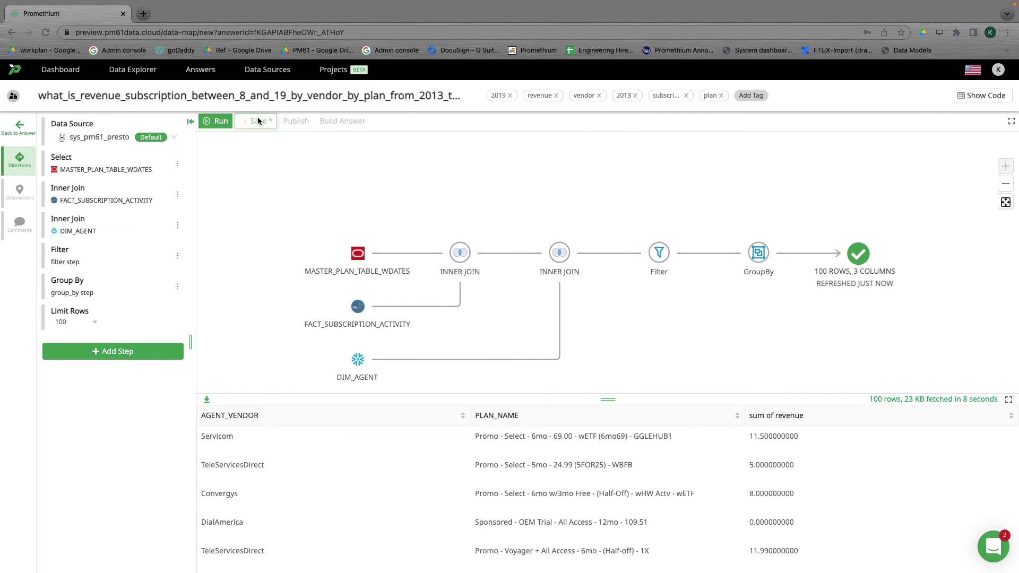
# Step: Open the new answer's analysis and query the Sum of sum of revenue by agent_vendor and by plan_name
pyautogui.click(976, 96)
pyautogui.click(625, 205)
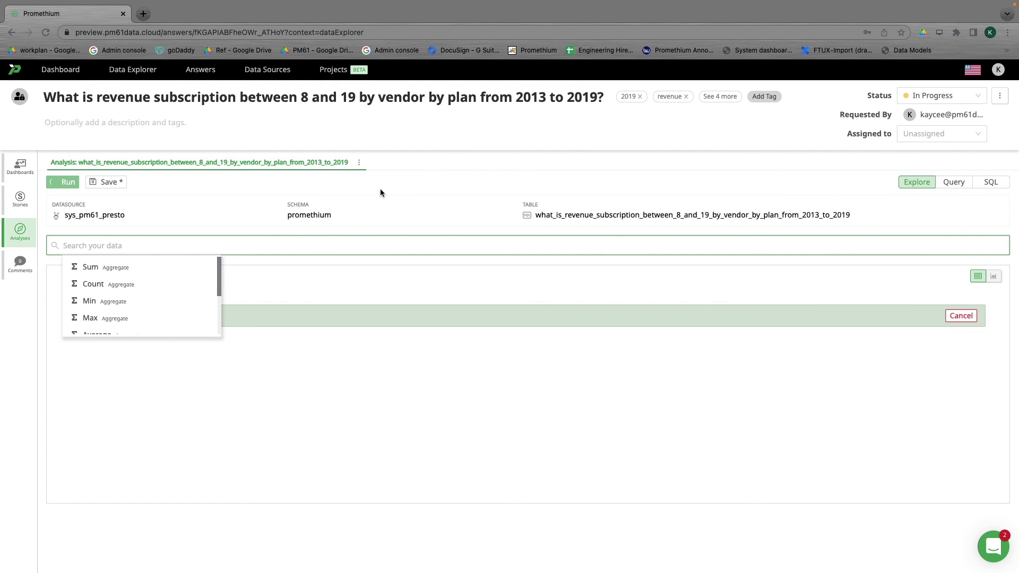
pyautogui.click(165, 266)
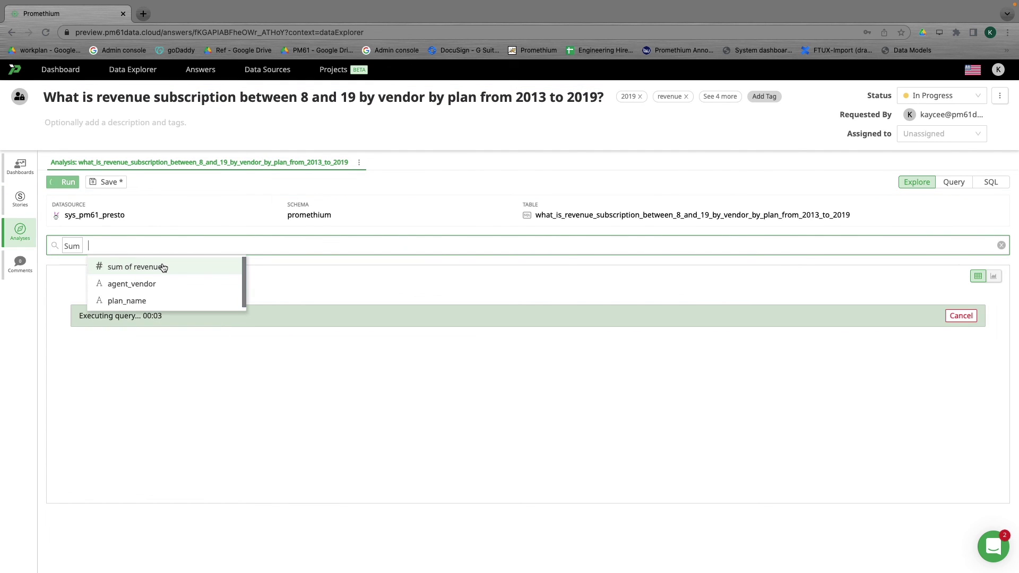
pyautogui.click(163, 266)
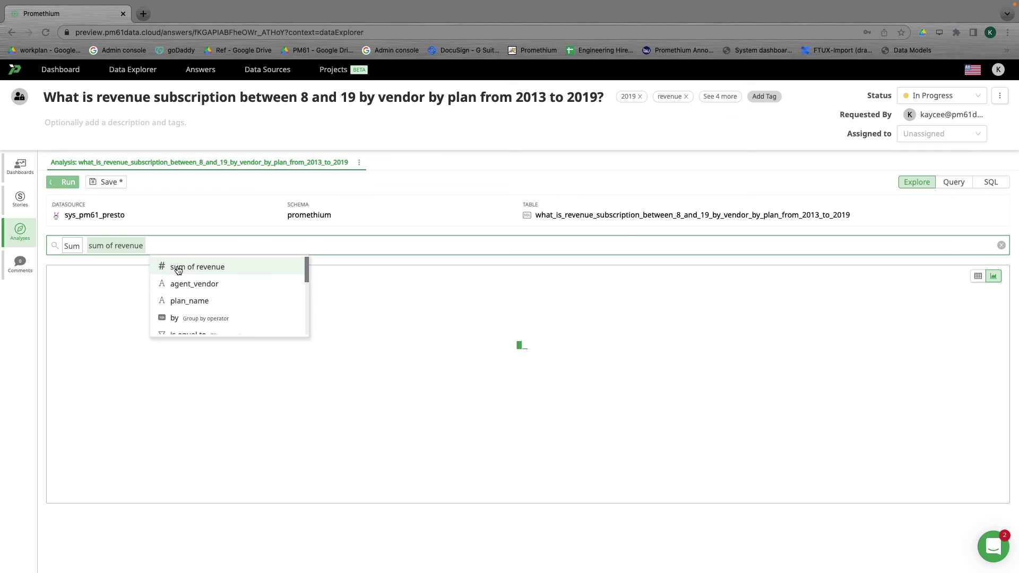
pyautogui.write('by')
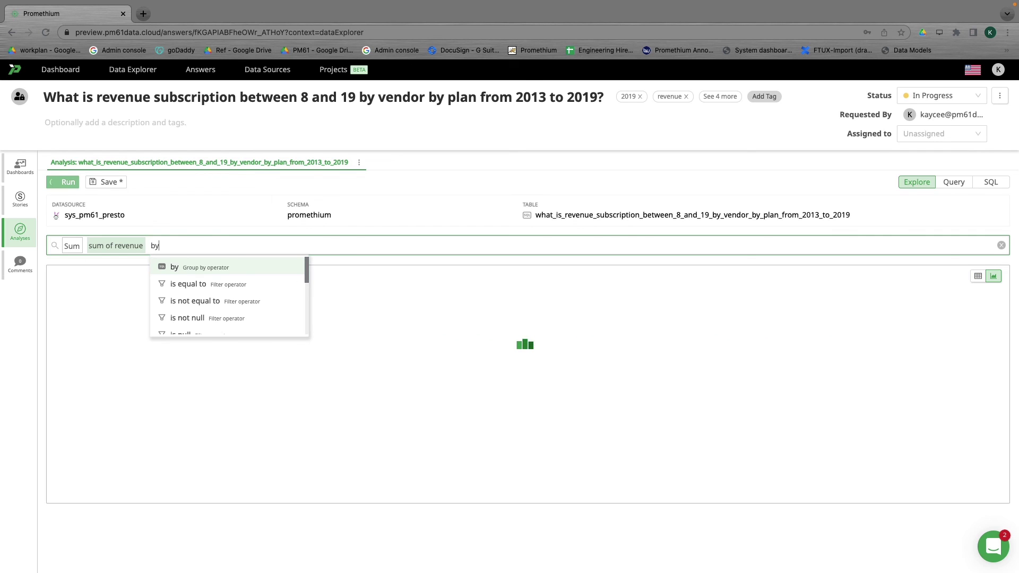
pyautogui.click(173, 267)
pyautogui.click(226, 284)
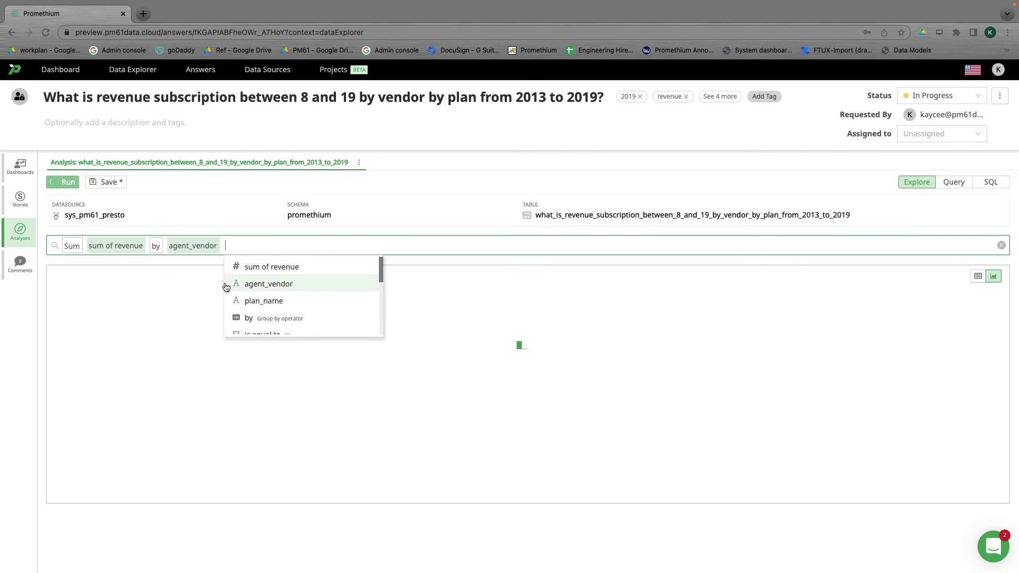
pyautogui.write('by')
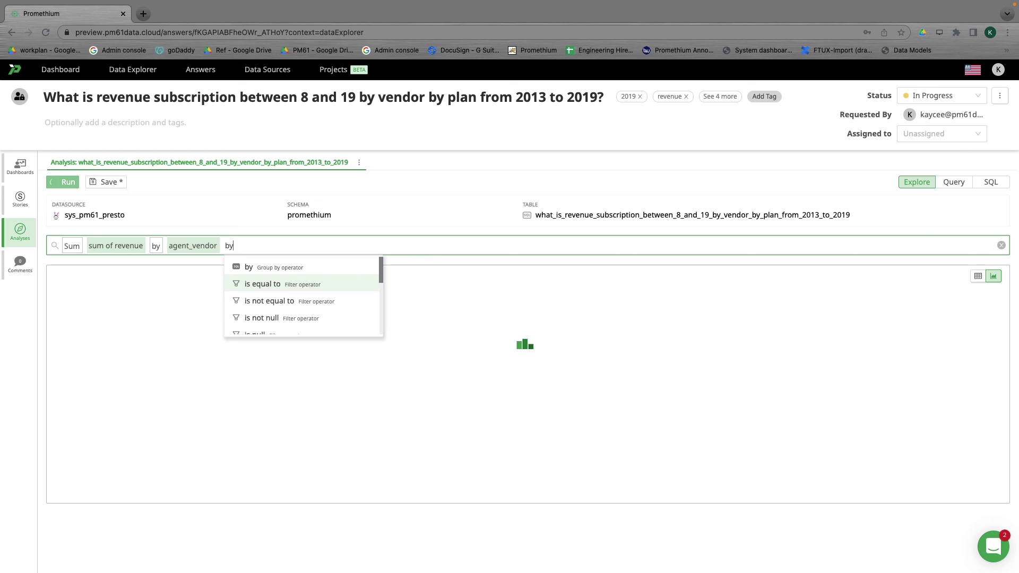
pyautogui.click(246, 268)
pyautogui.click(266, 301)
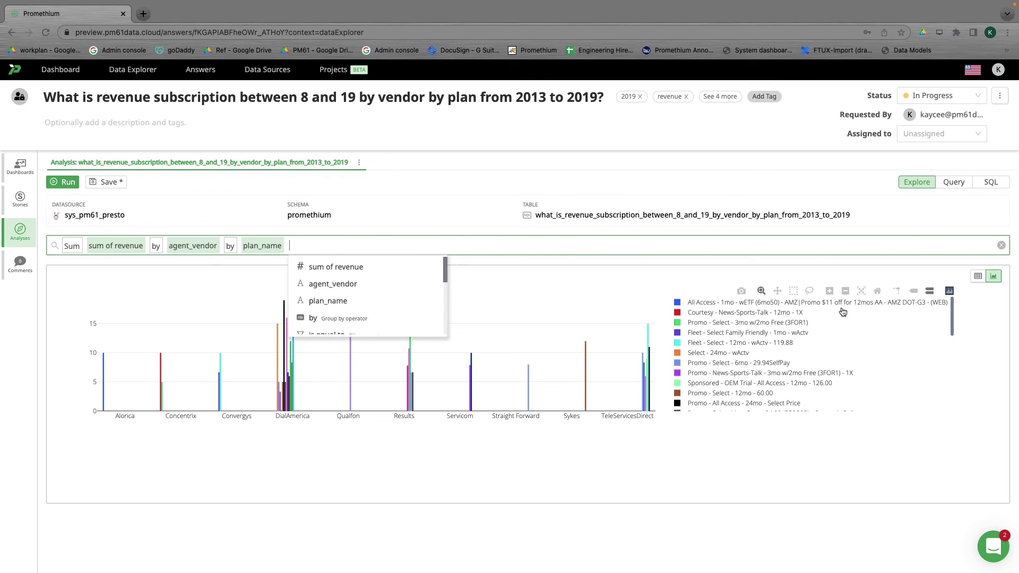
# Step: Display the revenue analysis as a stacked column chart and save the analysis
pyautogui.click(994, 276)
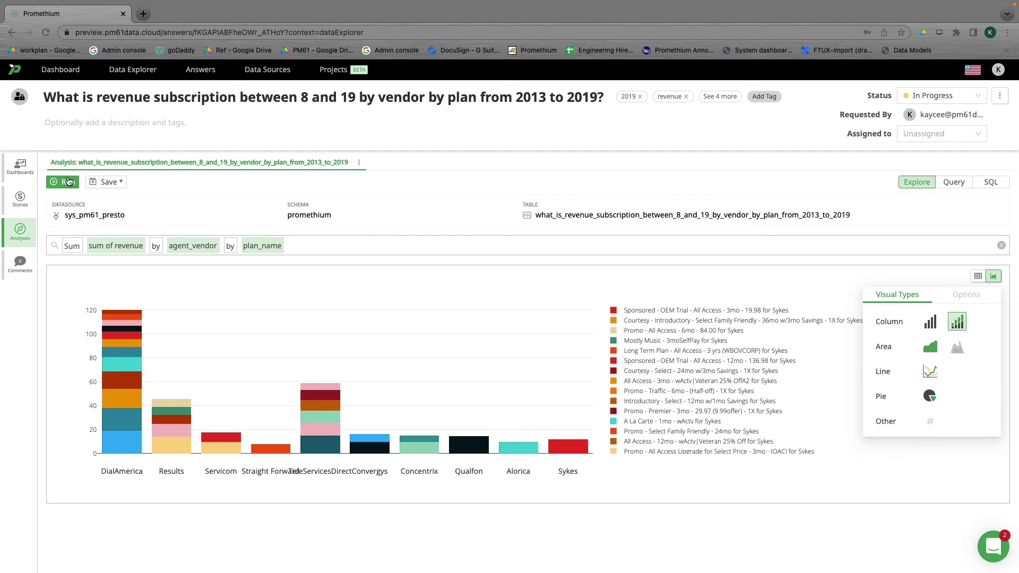
pyautogui.click(99, 183)
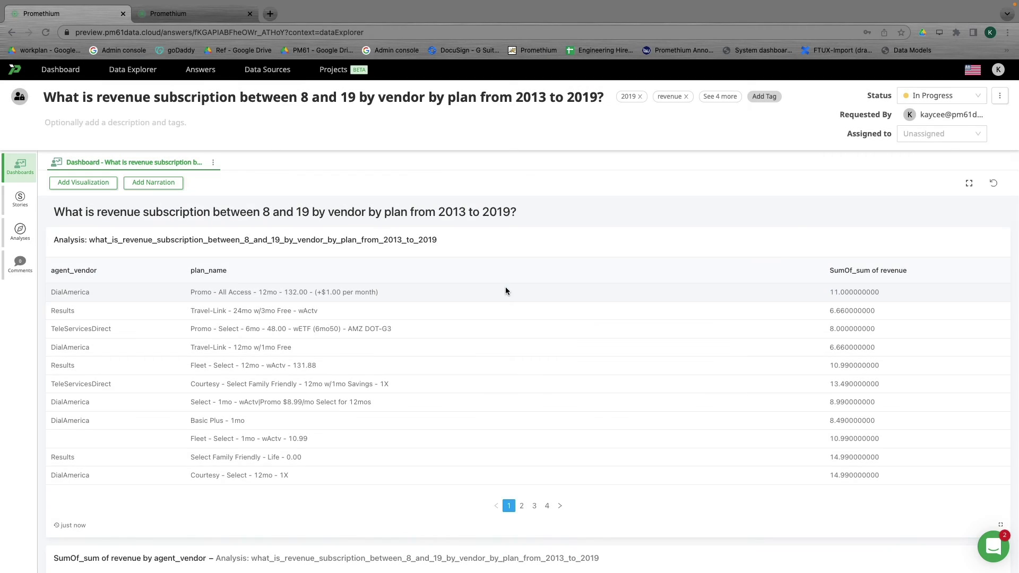
# Step: Examine the answer dashboard's results table and its SumOf_sum of revenue by agent_vendor chart
pyautogui.scroll(-2, 505, 291)
pyautogui.scroll(-8, 505, 286)
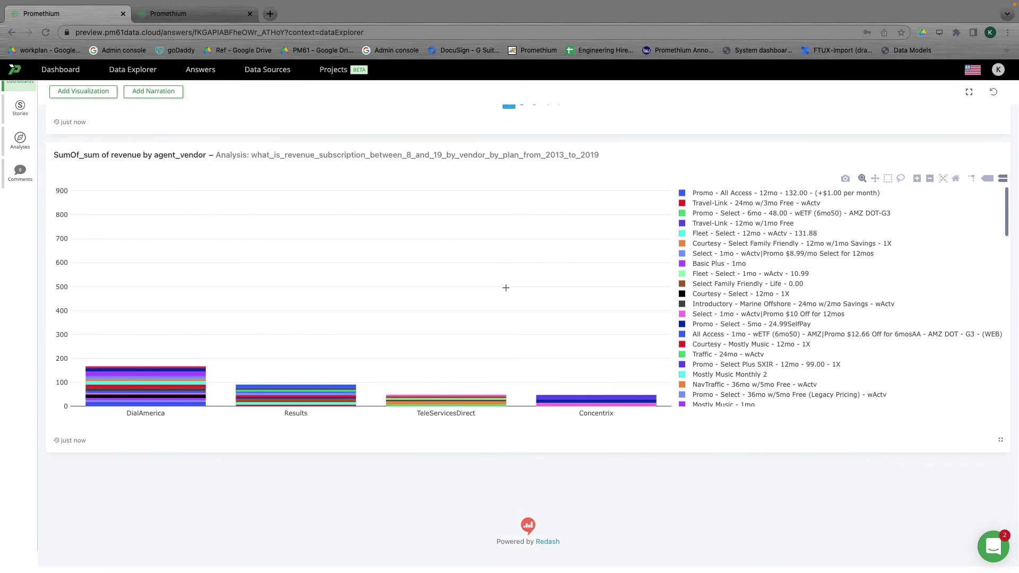
pyautogui.scroll(6, 505, 287)
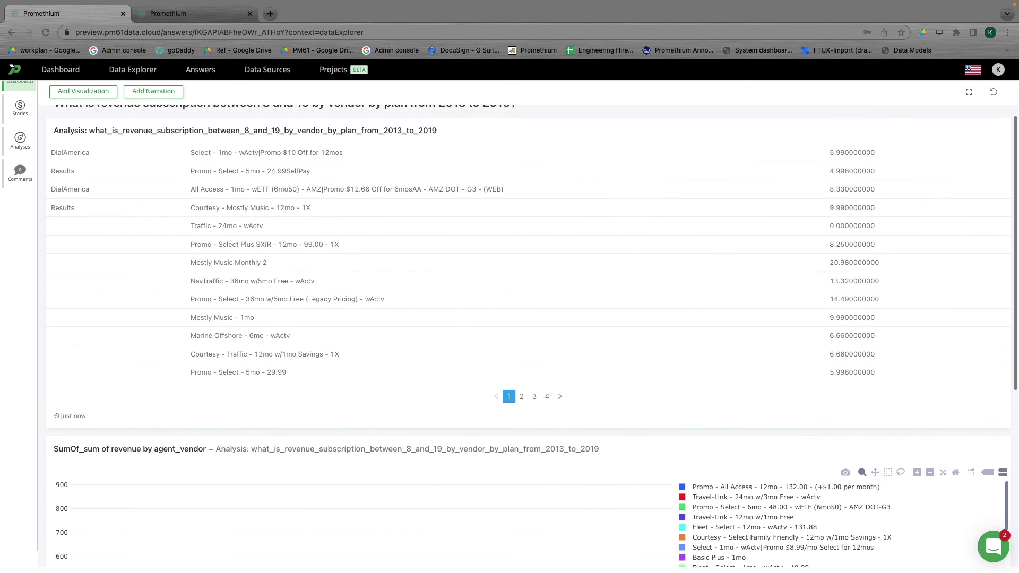
pyautogui.scroll(2, 420, 291)
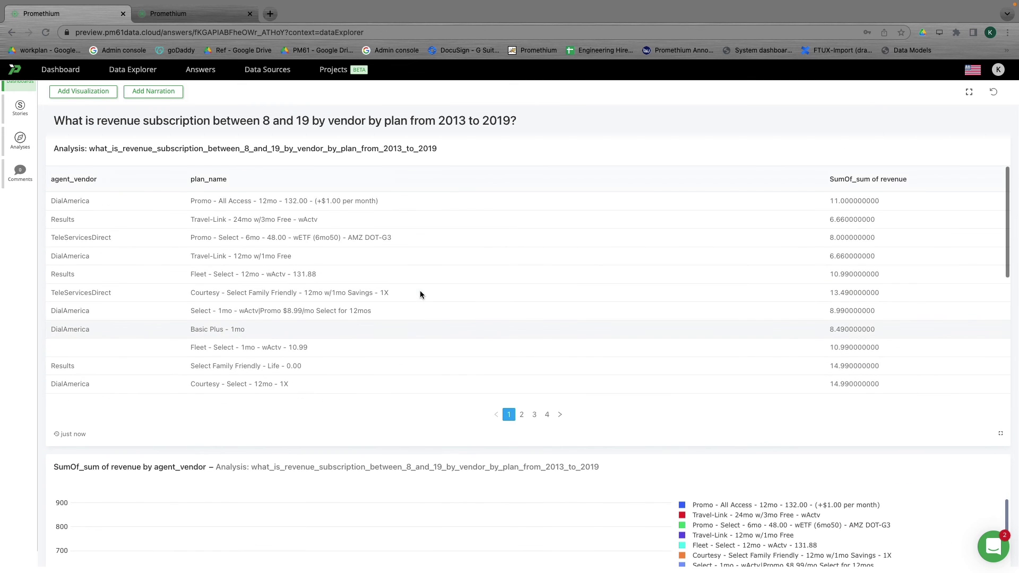